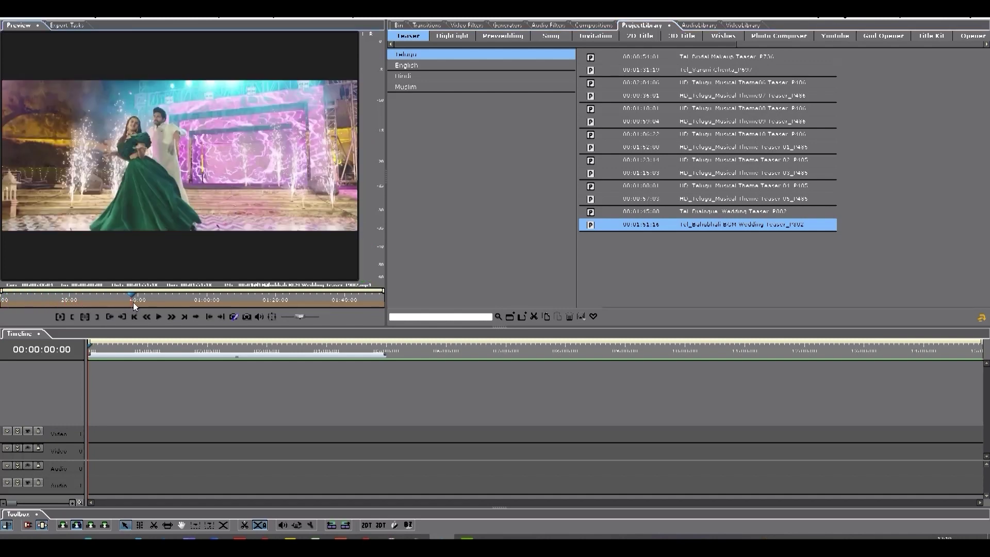
- Add the Telugu project Tel_Bahubhali BGM Wedding Teaser_P802 from the project library to the timeline
key("space")
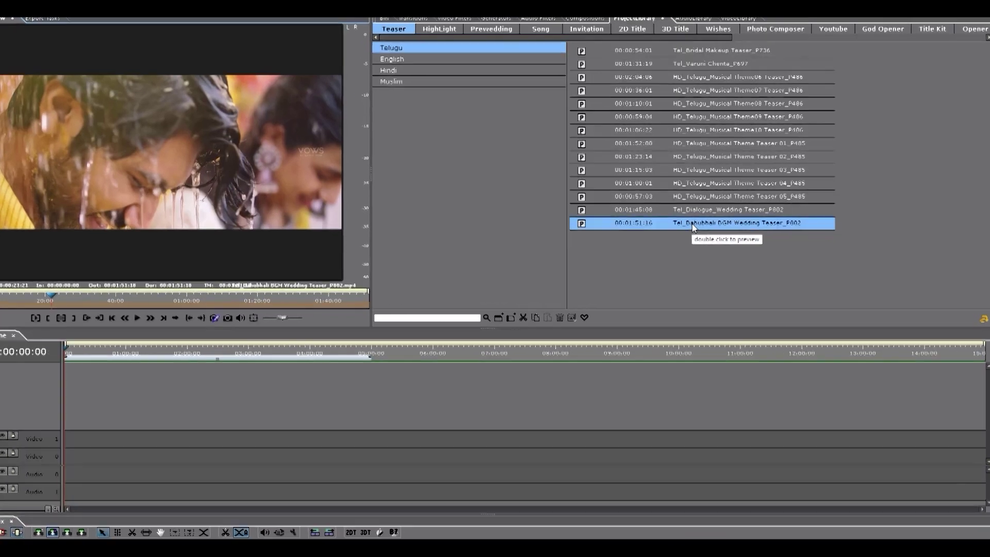
right_click(697, 224)
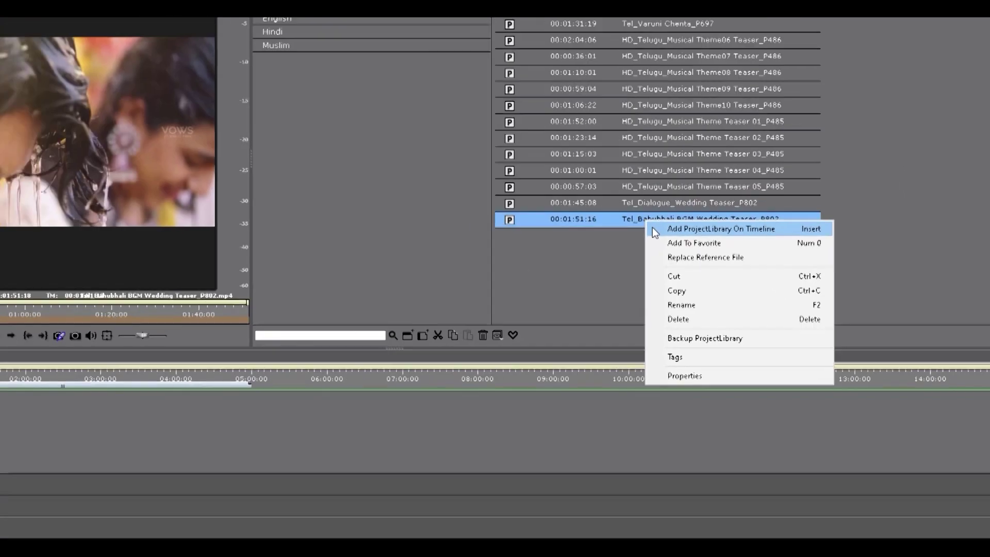
left_click(436, 172)
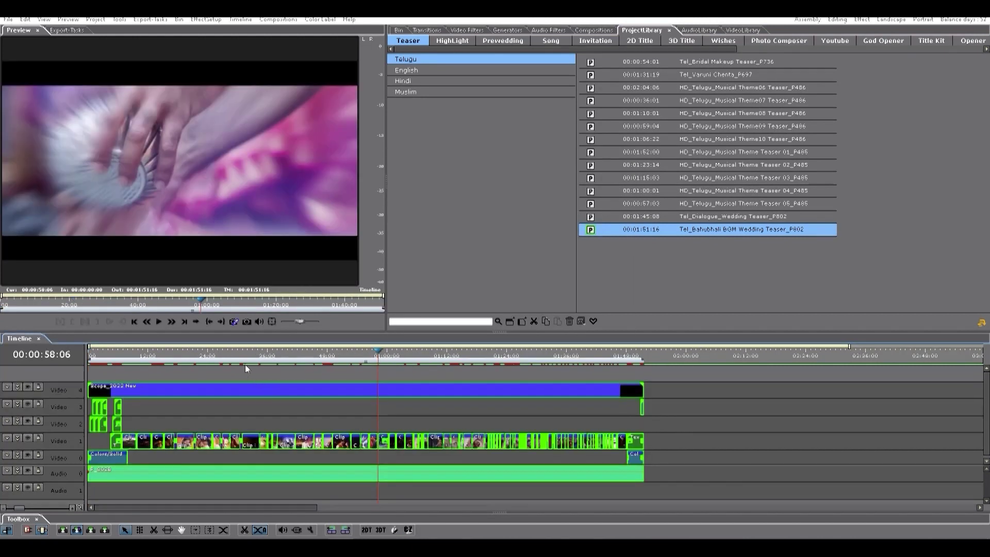
left_click_drag(174, 362, 187, 359)
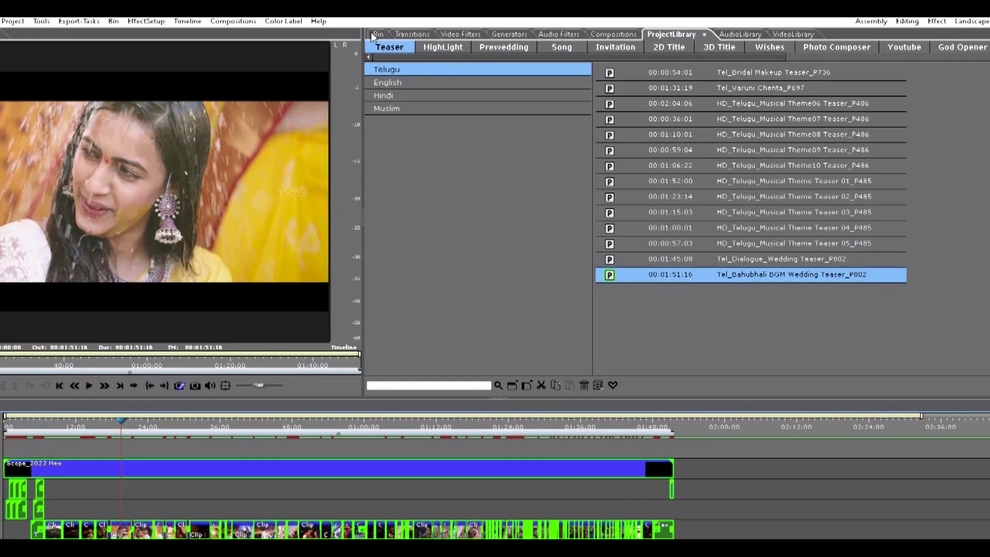
- Expand the Tel_Bahubhali BGM Wedding Teaser project in the bin and open its Footage folder
left_click(395, 30)
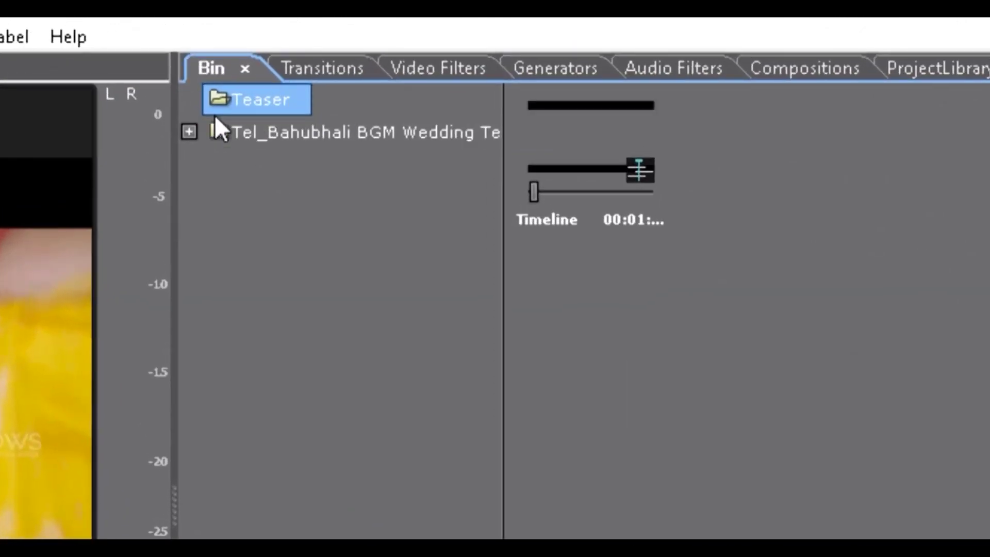
left_click(189, 132)
left_click(212, 164)
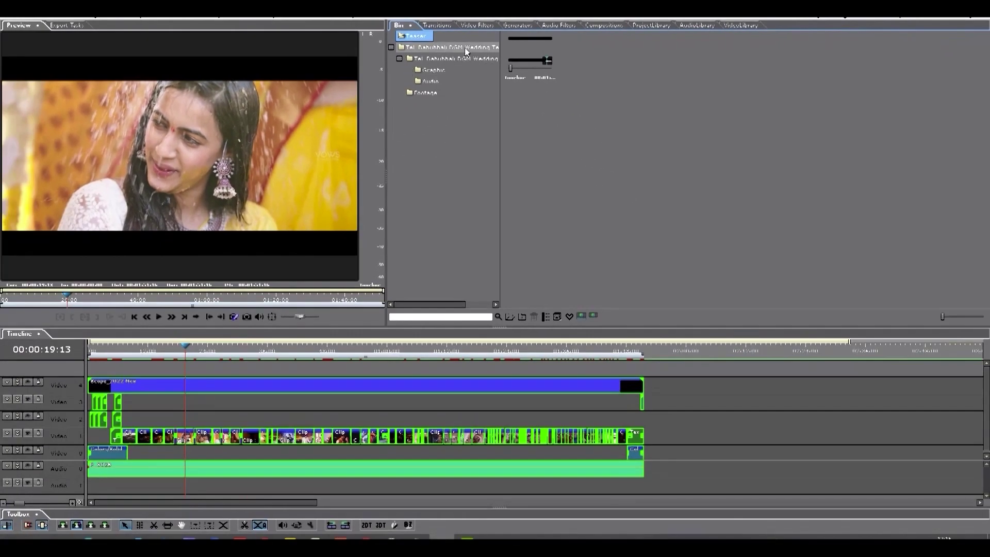
left_click(430, 70)
left_click(424, 93)
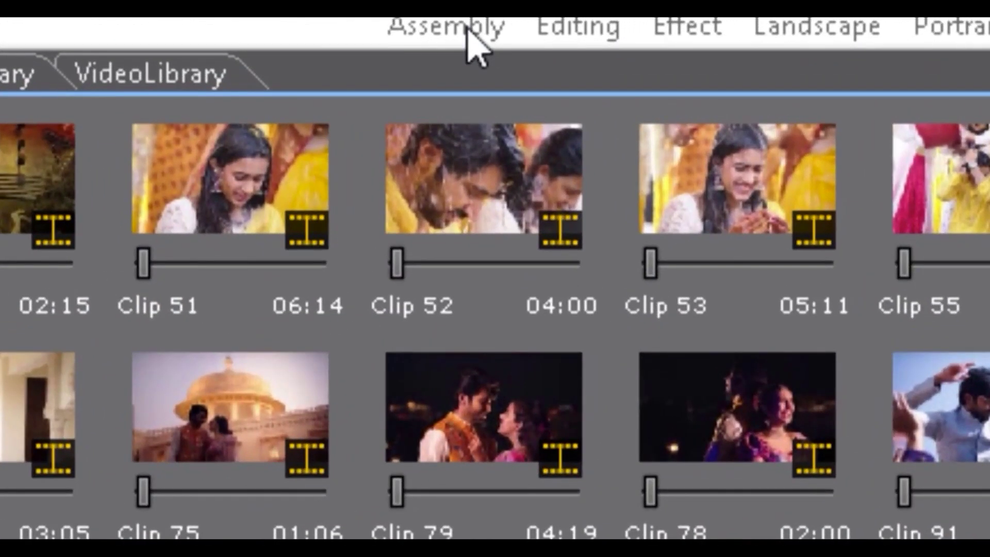
- Switch to the Assembly layout with the Footage_Tea folder shown beside the project's Footage bin
left_click(467, 28)
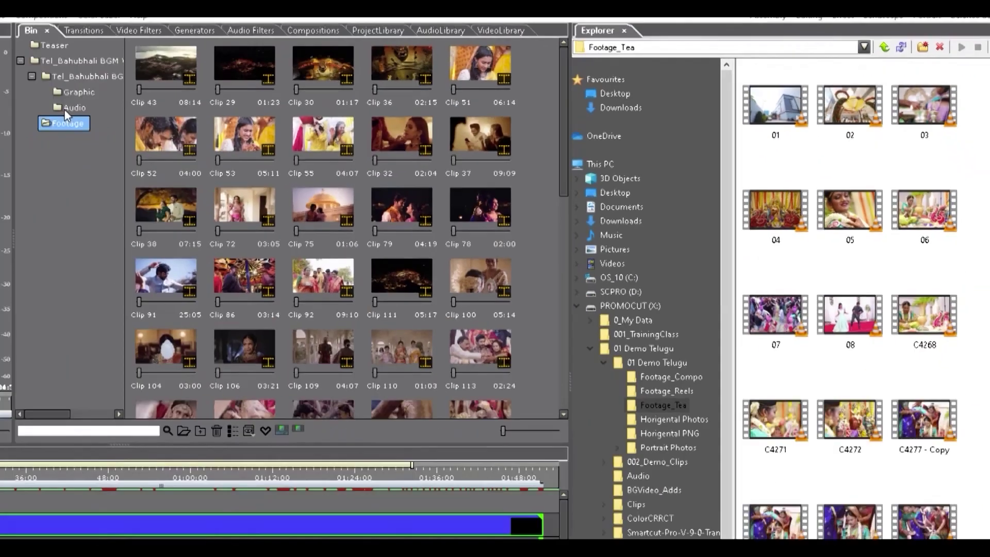
left_click(64, 110)
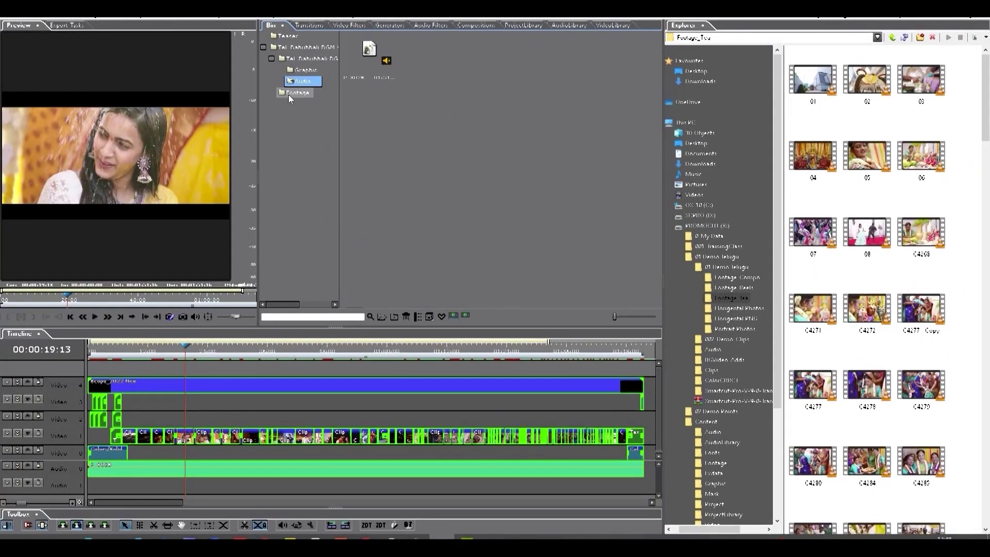
left_click(56, 124)
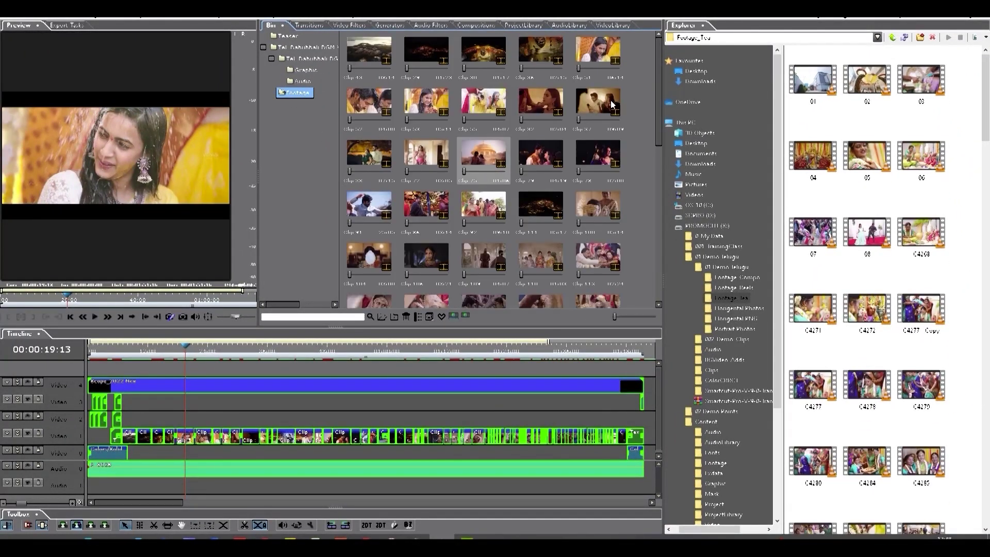
- Sort the clips in the Footage bin by Timeline time
right_click(641, 145)
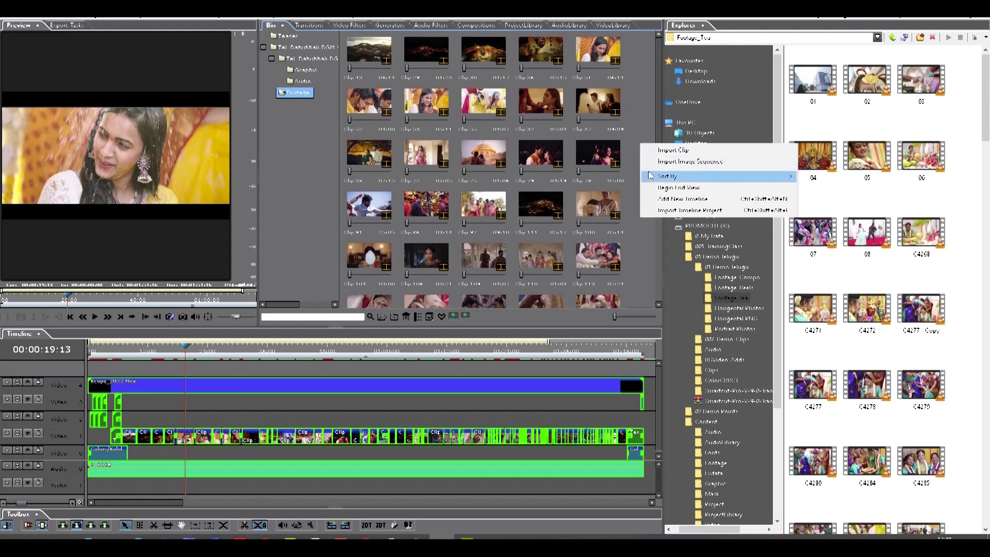
mouse_move(650, 176)
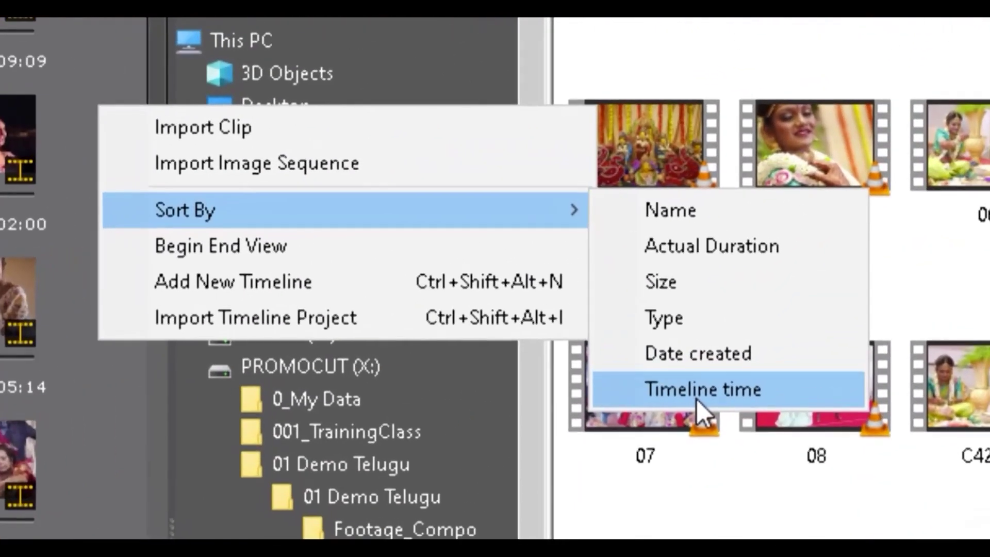
left_click(695, 401)
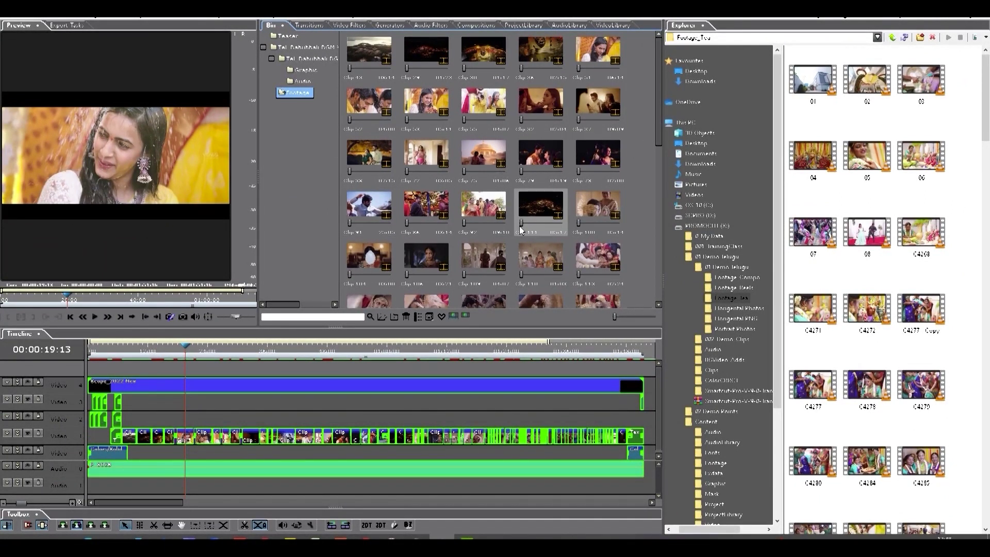
- Compare the first shots on the timeline with the matching clips in the Footage bin
left_click(129, 350)
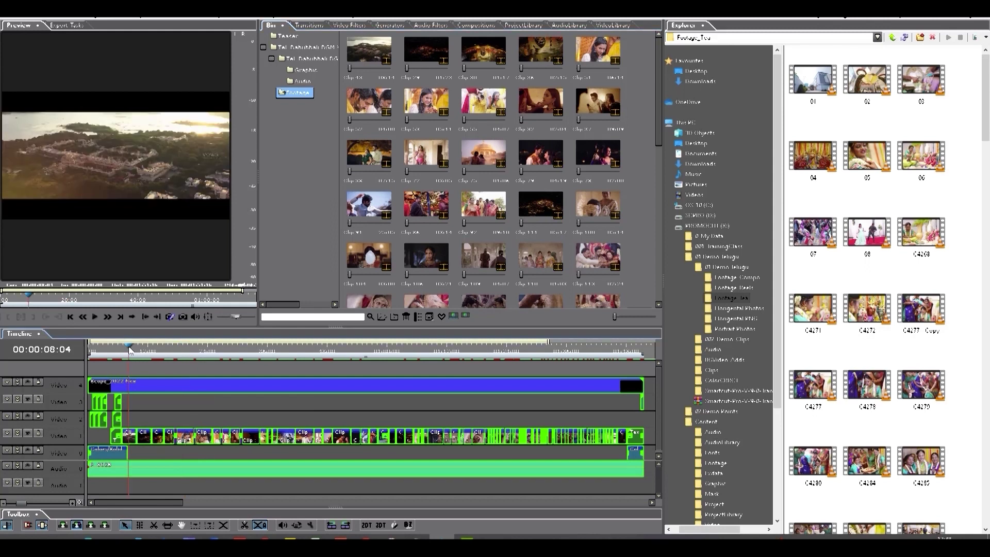
left_click(379, 63)
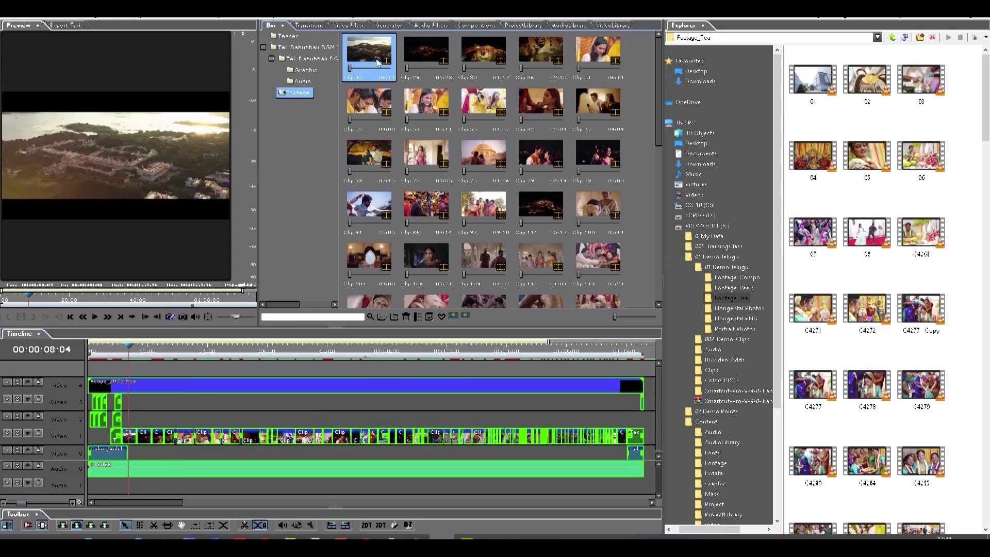
left_click(145, 351)
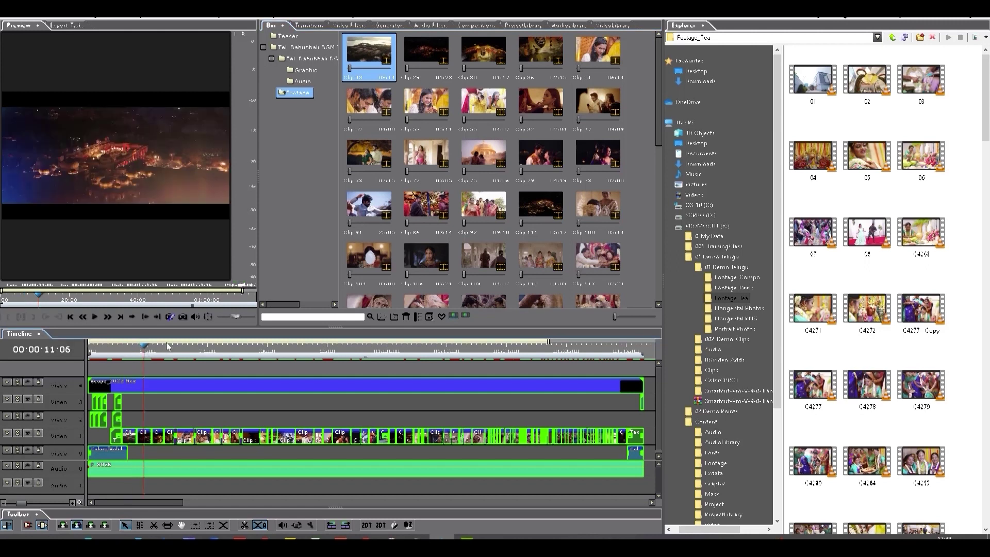
left_click(411, 61)
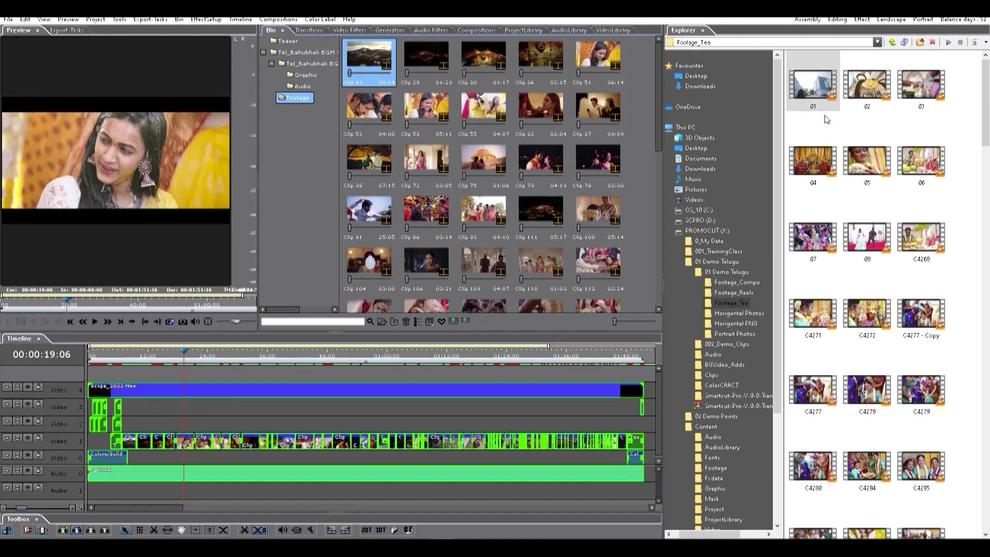
- Replace the first two template clips in the Footage bin with files 01 and 02 from Footage_Tea
left_click(822, 96)
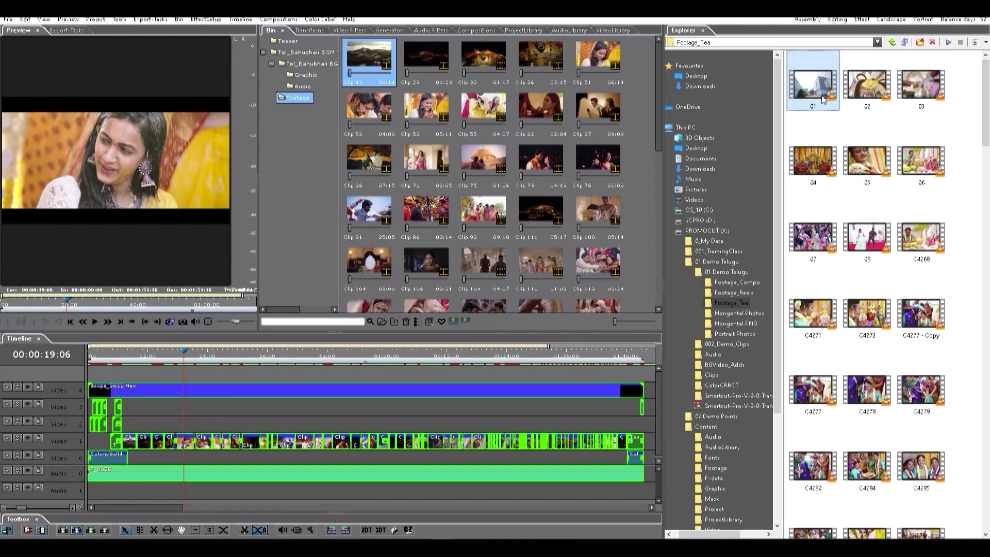
left_click_drag(833, 107, 382, 65)
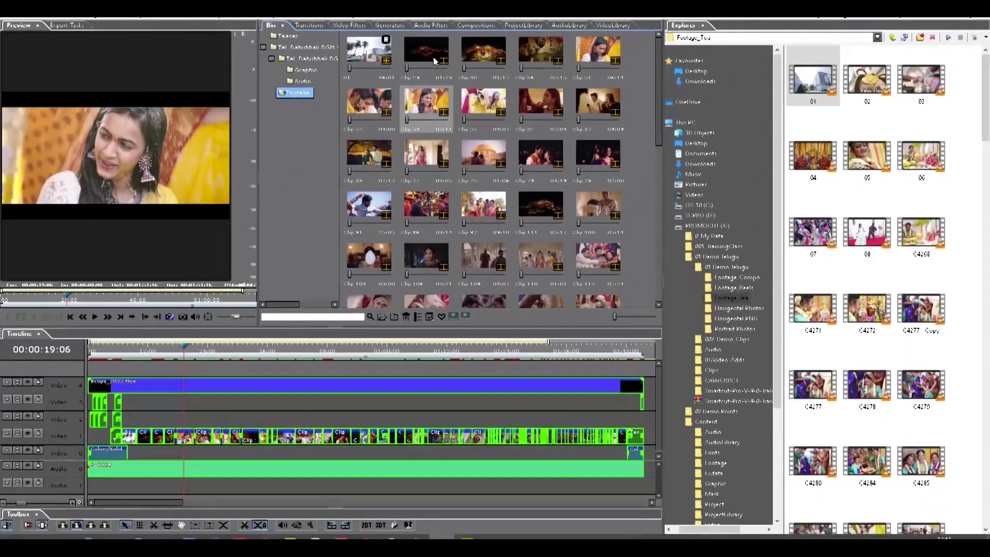
left_click(433, 56)
left_click(868, 89)
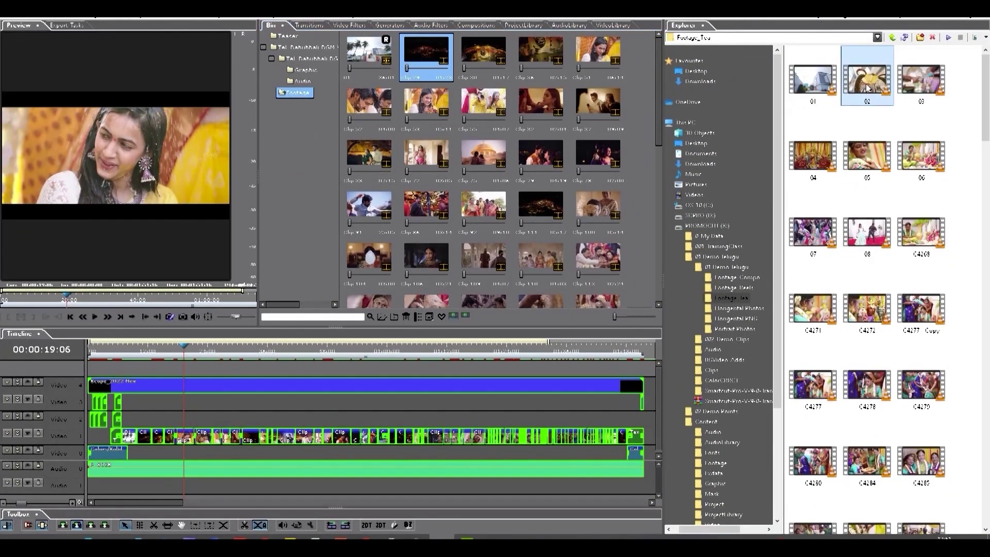
left_click_drag(883, 106, 433, 61)
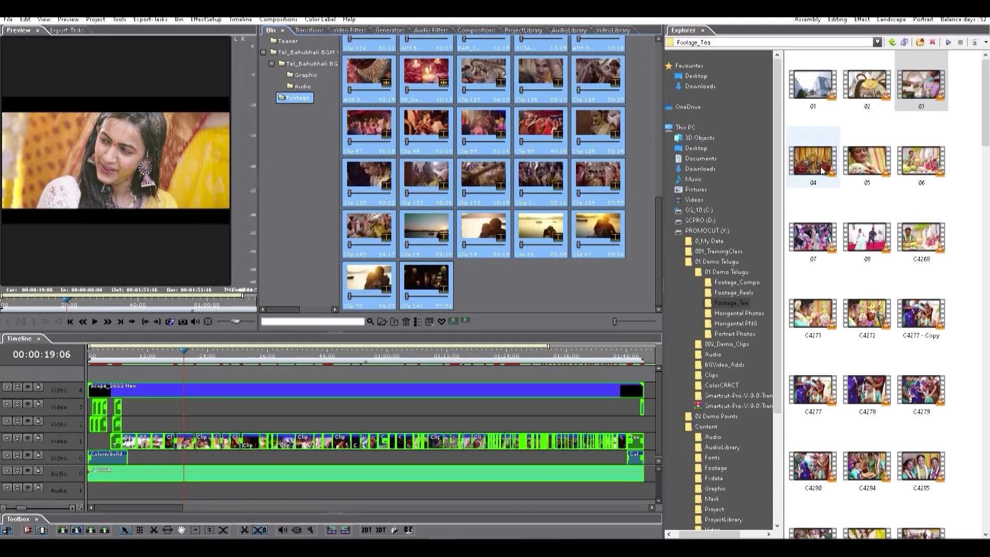
- Replace all the remaining template clips in the Footage bin with the other video files from Footage_Tea
left_click(822, 170)
left_click_drag(984, 144, 985, 527)
left_click(921, 517, "shift")
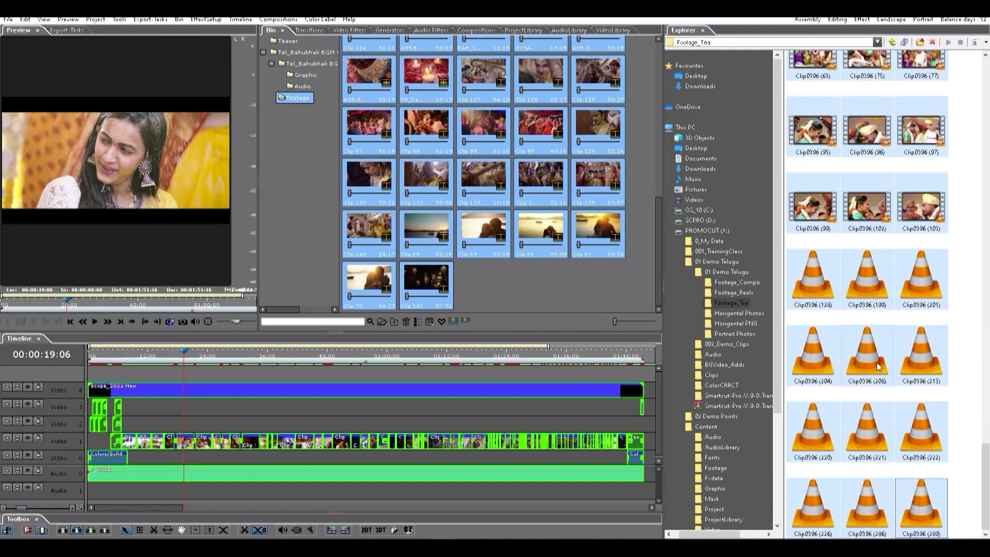
key("ctrl")
left_click_drag(813, 67, 486, 296)
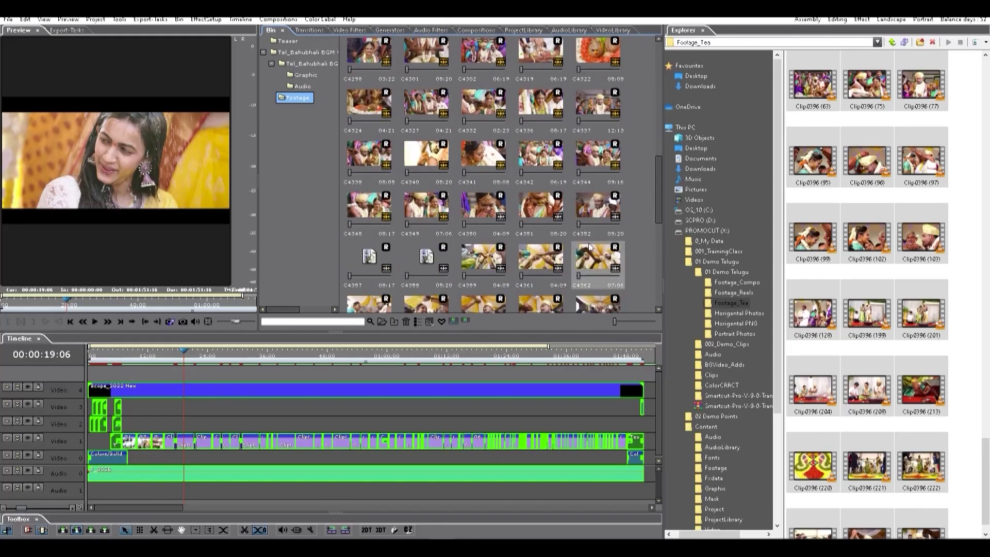
- Check the replaced shots at the start of the timeline against the new clips in the Footage bin
left_click(139, 358)
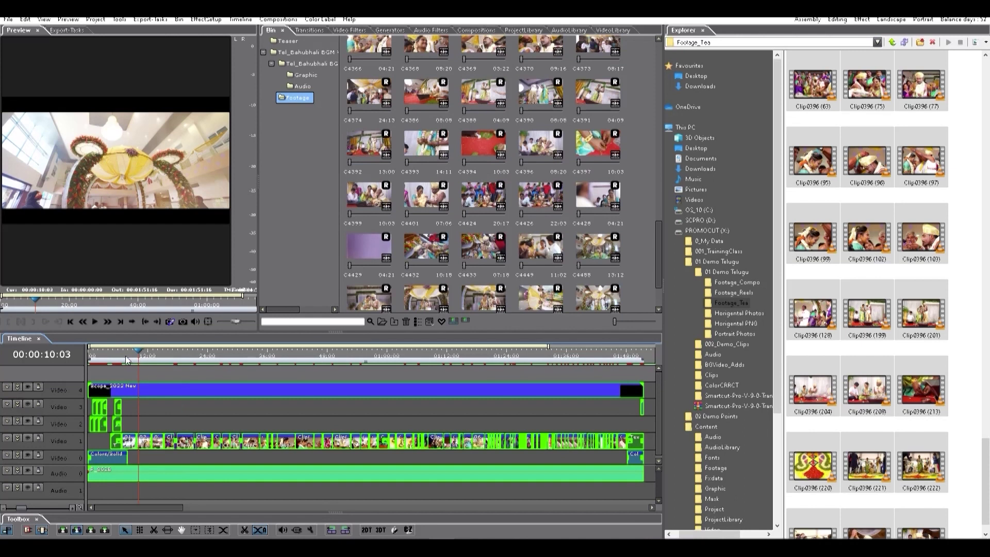
left_click(126, 360)
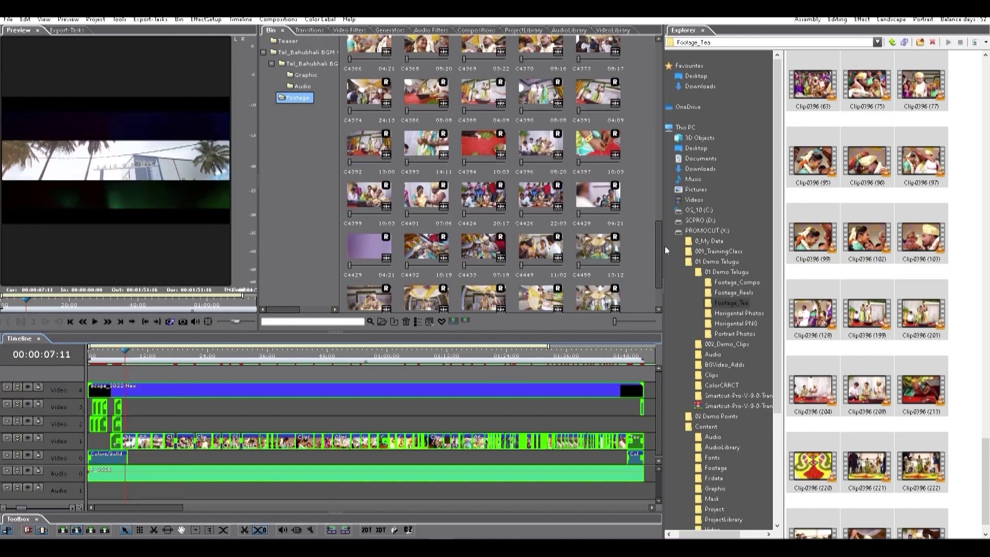
left_click_drag(657, 255, 652, 63)
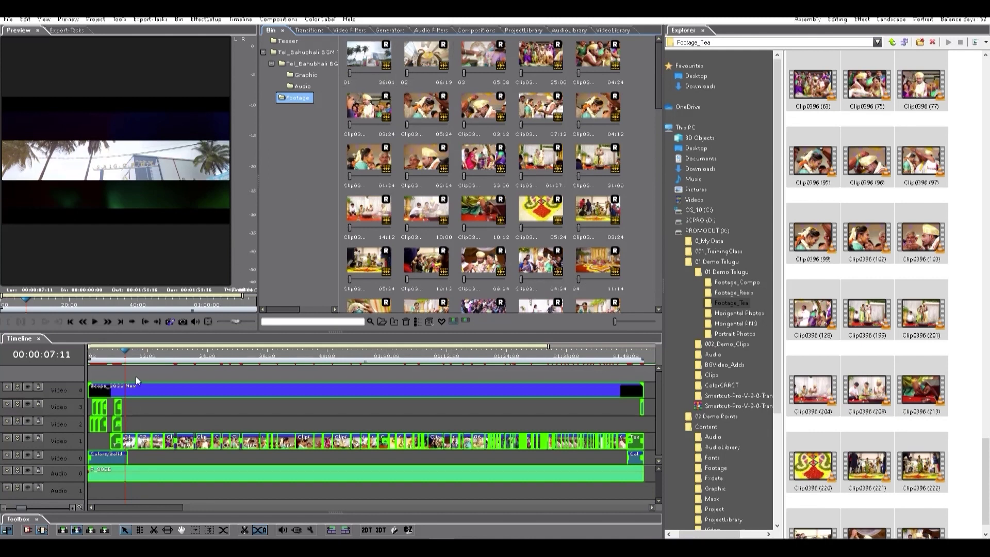
left_click(141, 360)
left_click(160, 359)
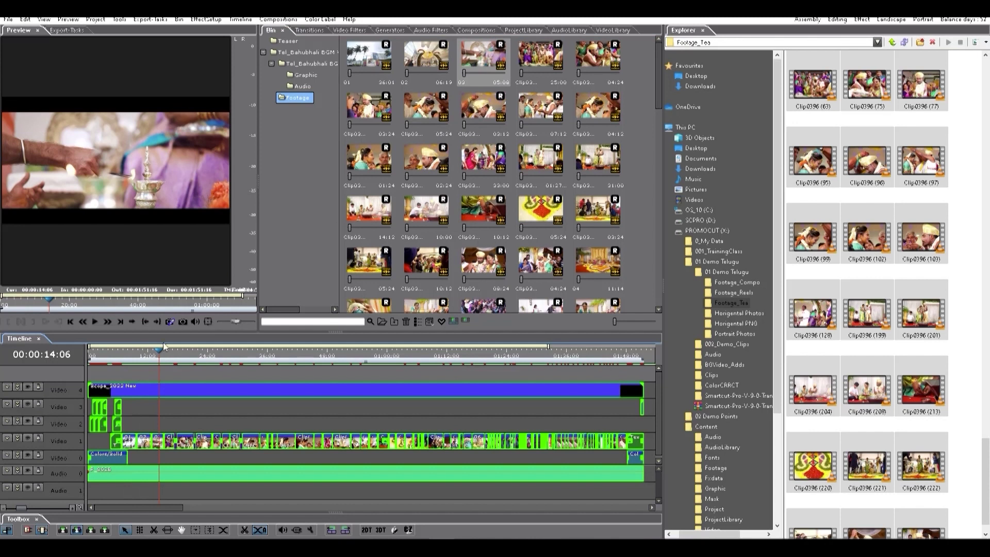
left_click(171, 355)
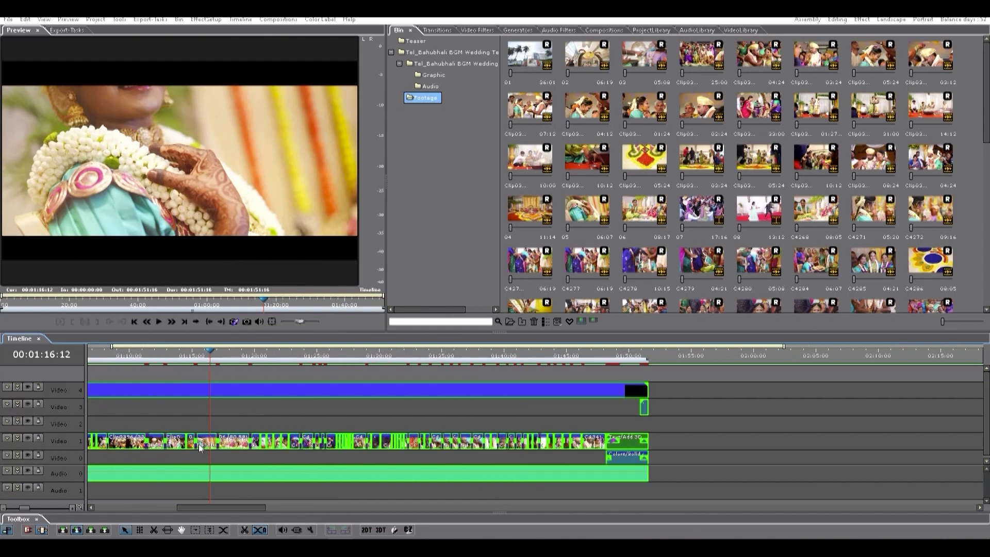
- Ungroup the teaser's timeline clips from the shot near 00:01:15
scroll(199, 448, "up", 2)
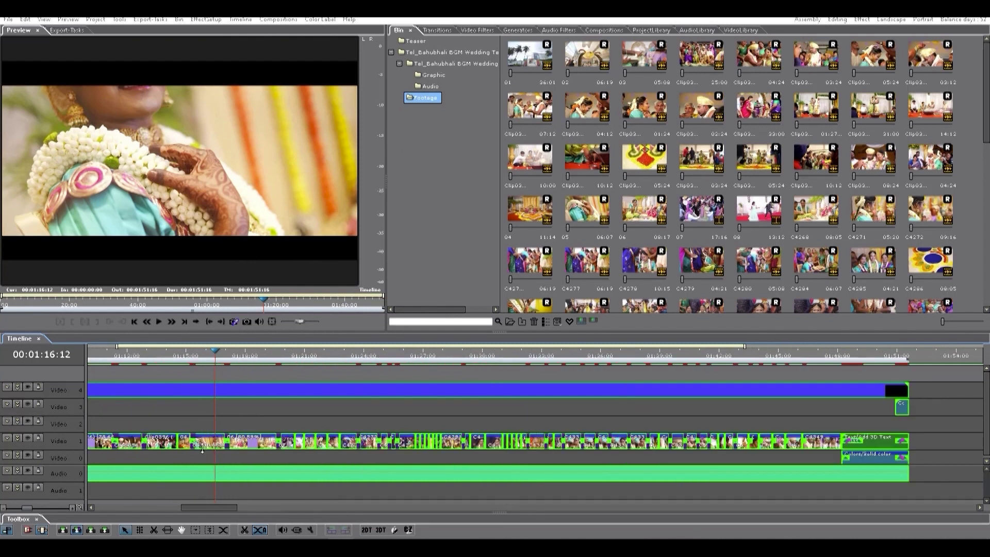
scroll(205, 449, "up", 1)
left_click_drag(191, 352, 202, 356)
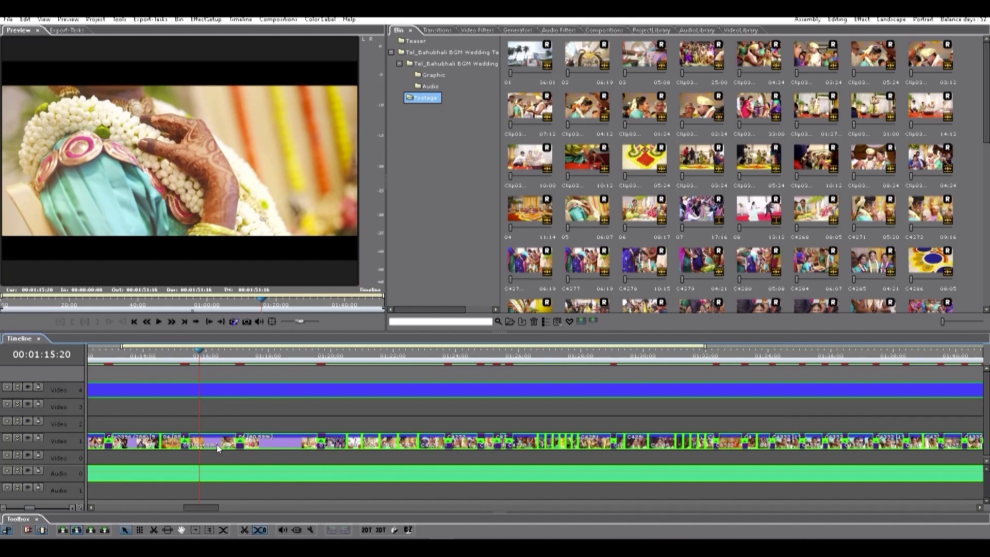
right_click(216, 445)
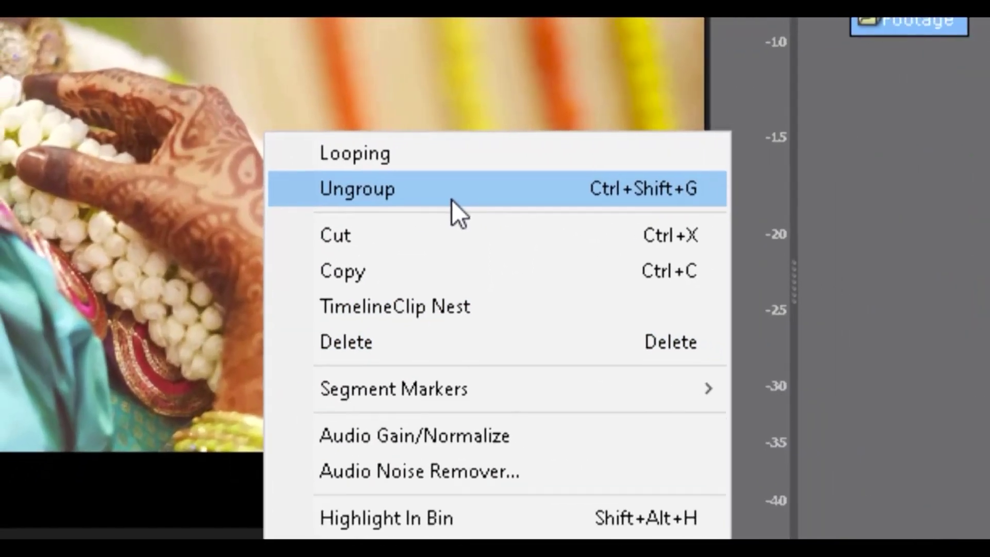
left_click(472, 206)
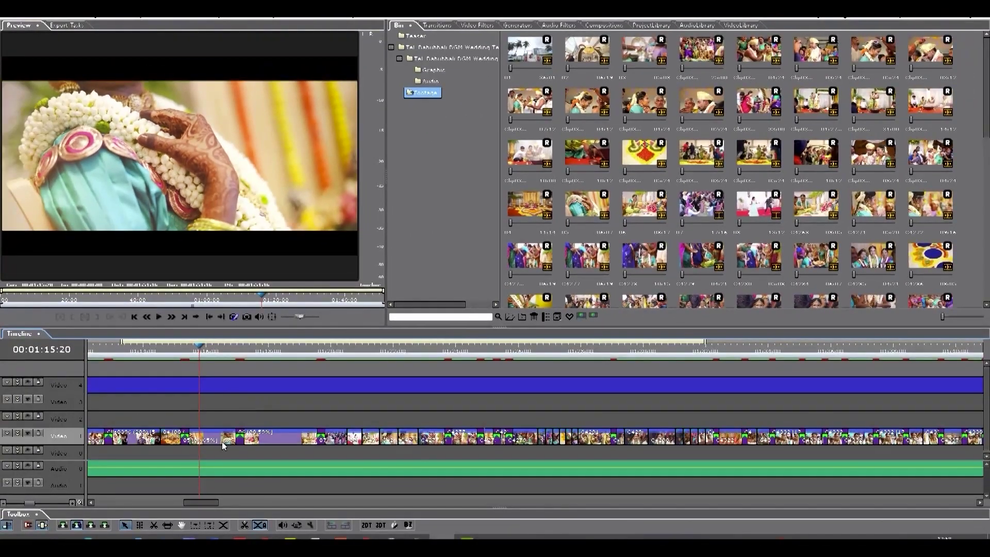
- Shift the used range of clip 05 near 00:01:16 to start about 2 seconds into its source, and review the shot
left_click(276, 354)
left_click(212, 355)
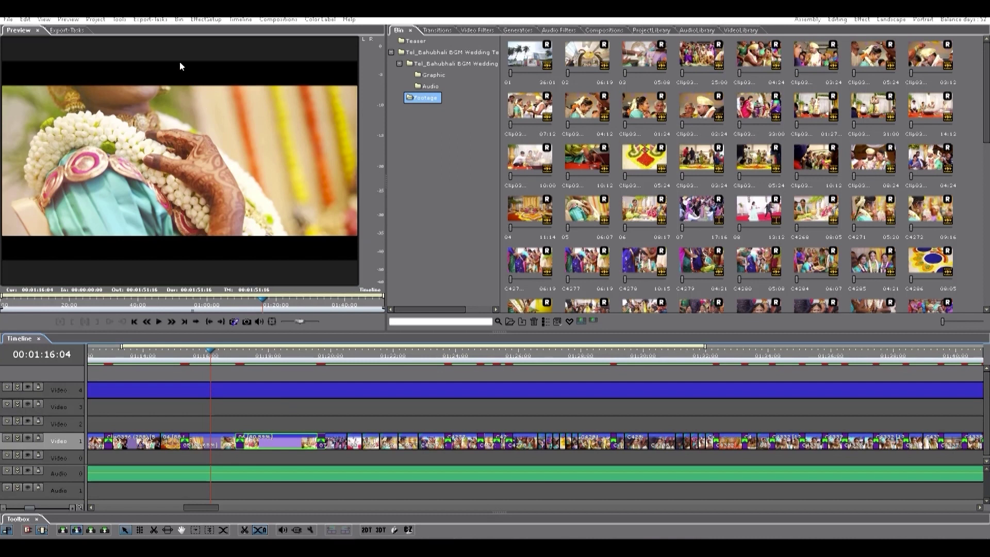
left_click(212, 446)
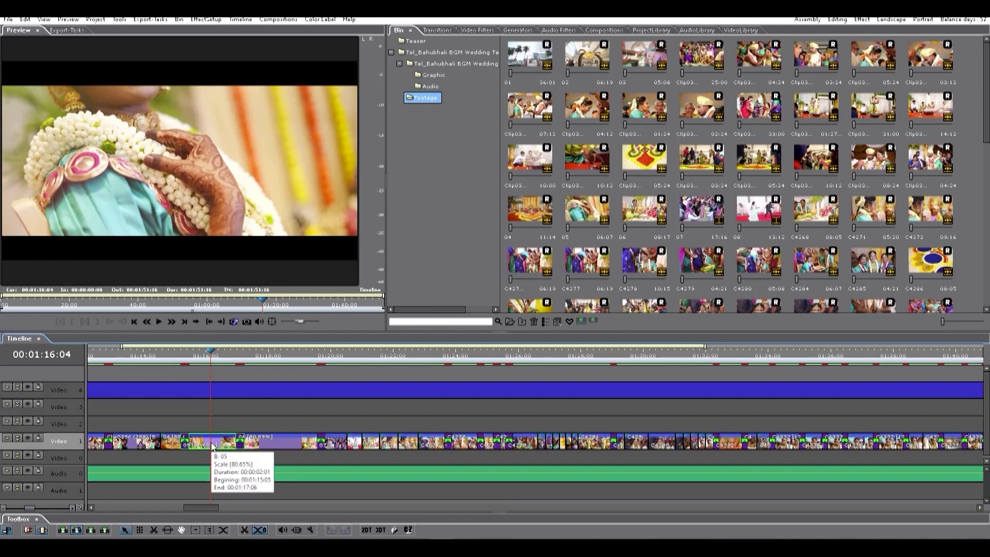
double_click(211, 446)
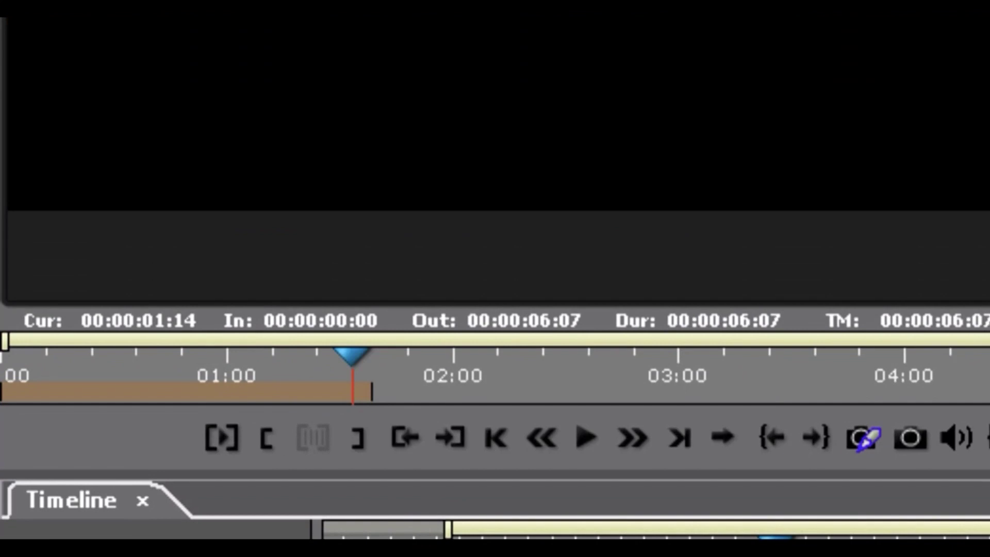
left_click(204, 383)
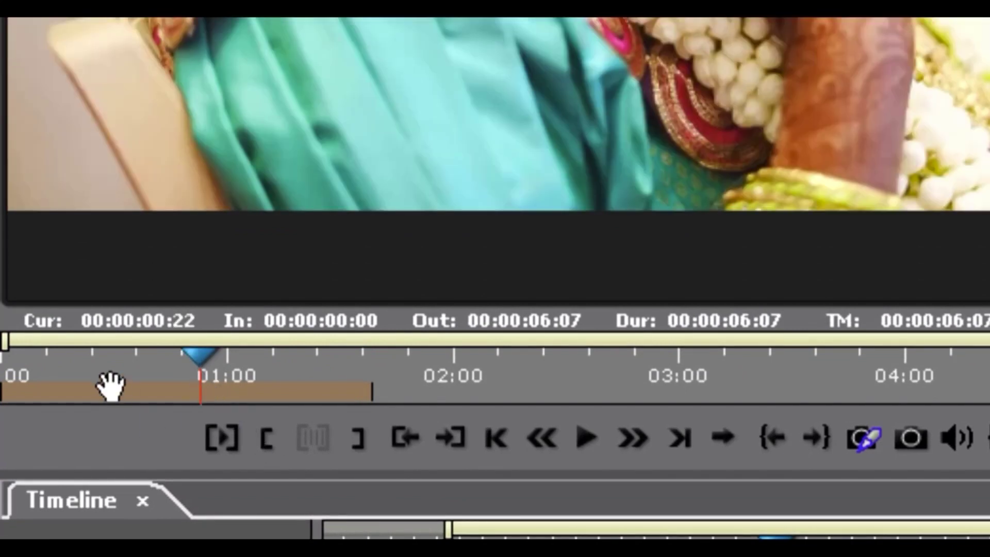
left_click_drag(111, 384, 558, 390)
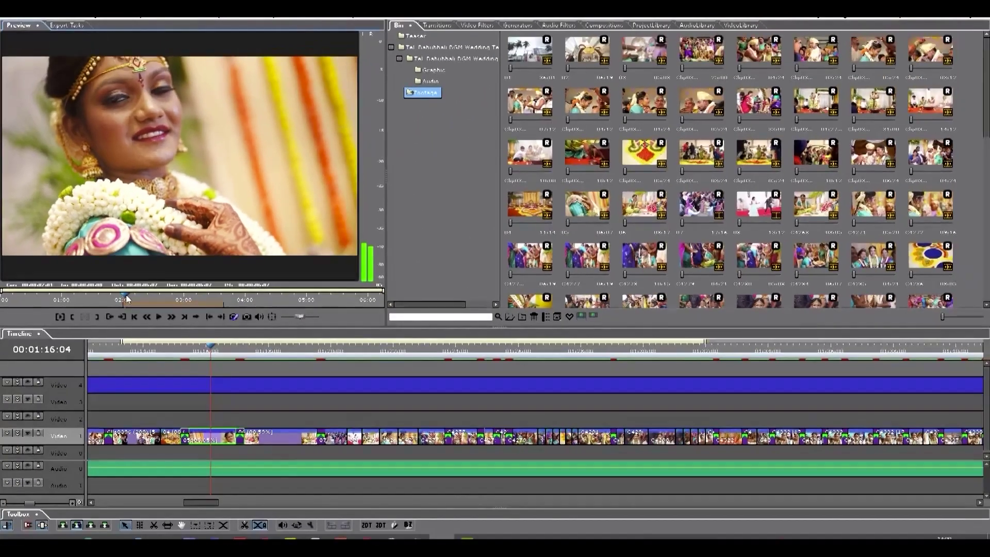
left_click_drag(127, 299, 219, 304)
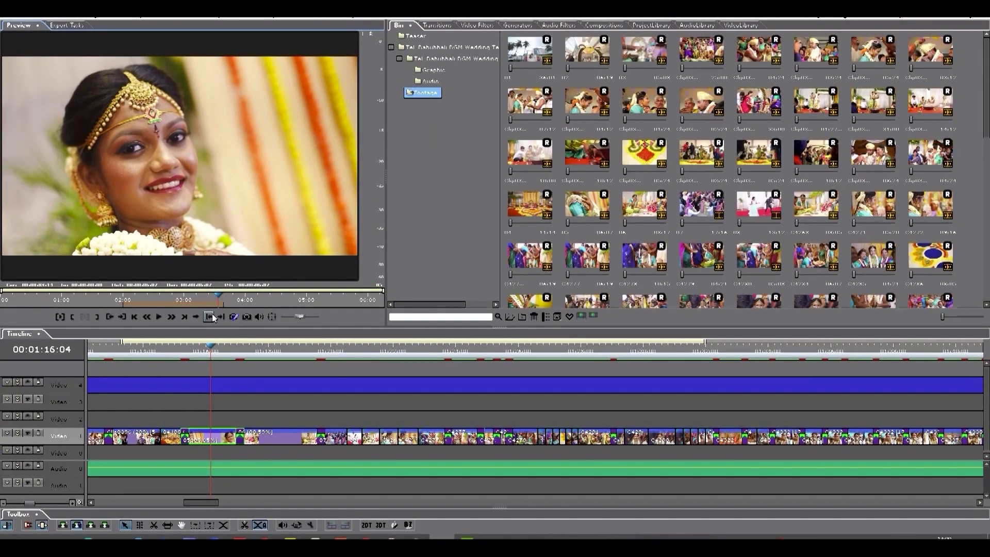
left_click(192, 348)
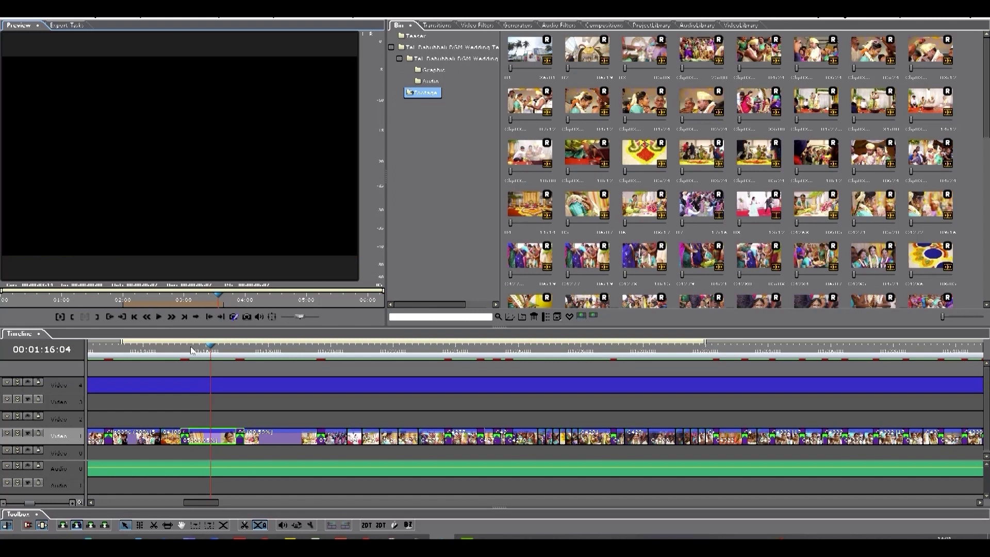
left_click(192, 350)
left_click_drag(192, 351, 219, 351)
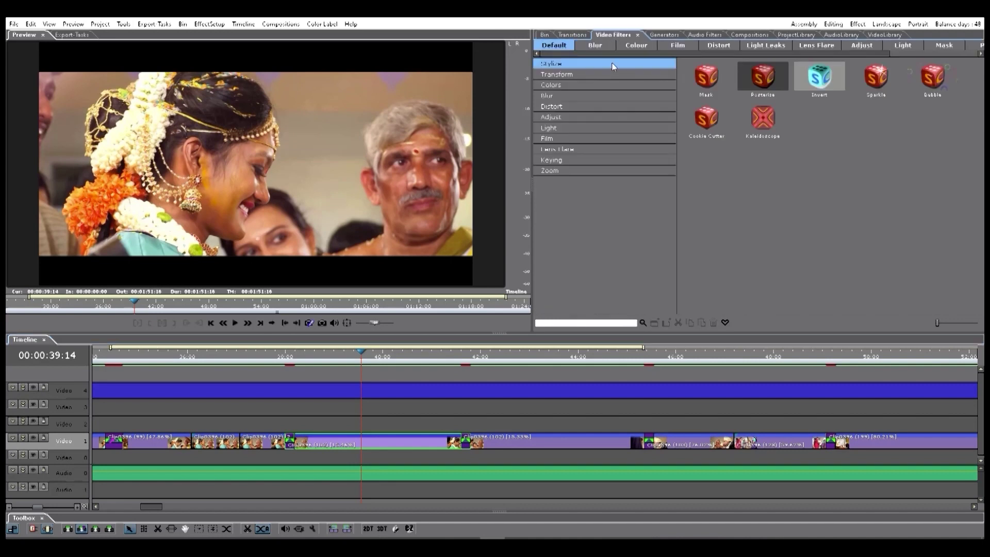
- Try the Purple Rays cinematic light leak filter on the bride shot near 00:00:39 and preview it
left_click(642, 46)
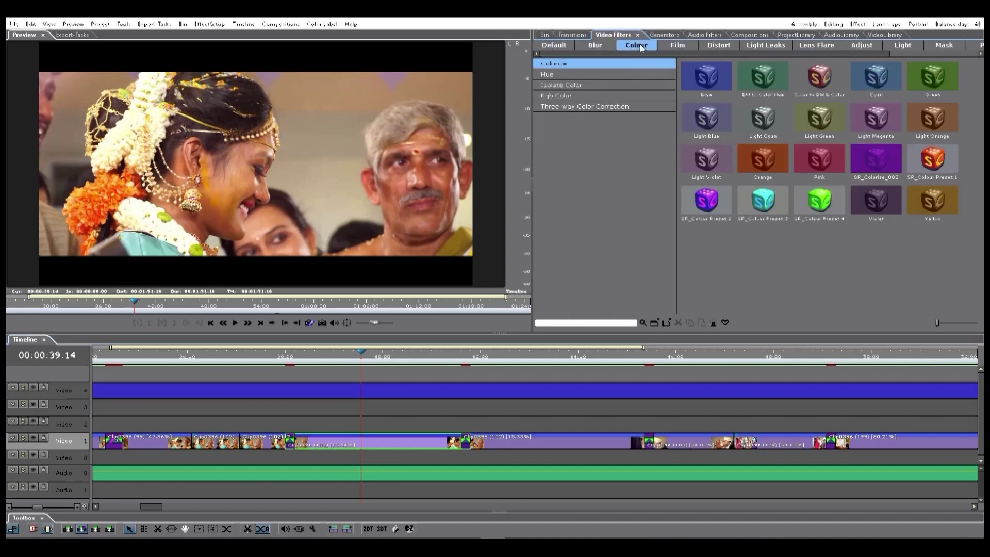
left_click(765, 45)
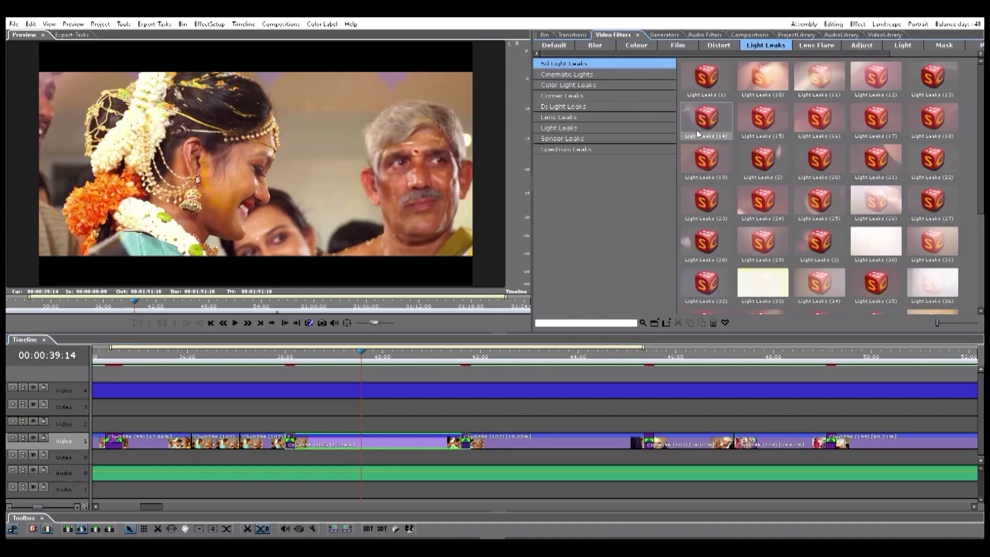
left_click(581, 76)
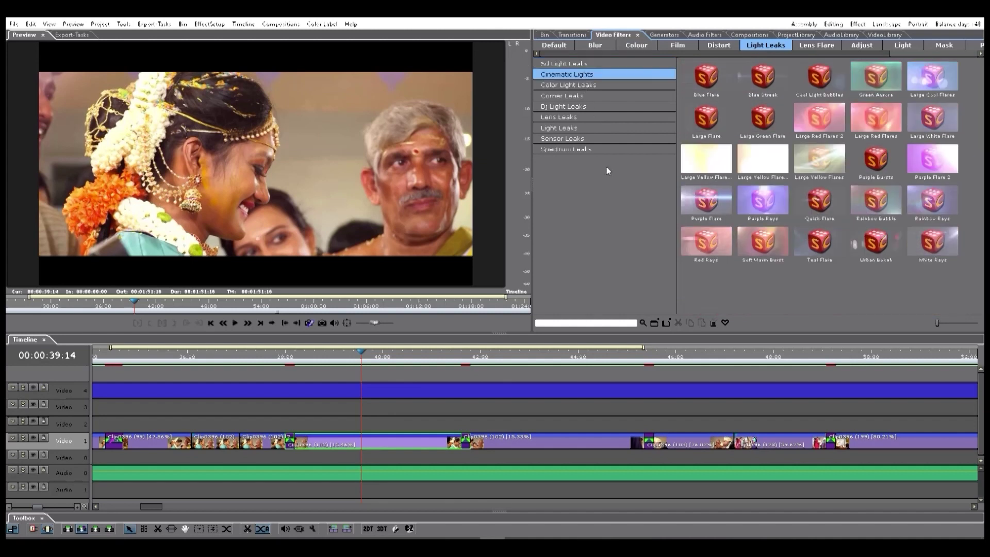
left_click(770, 205)
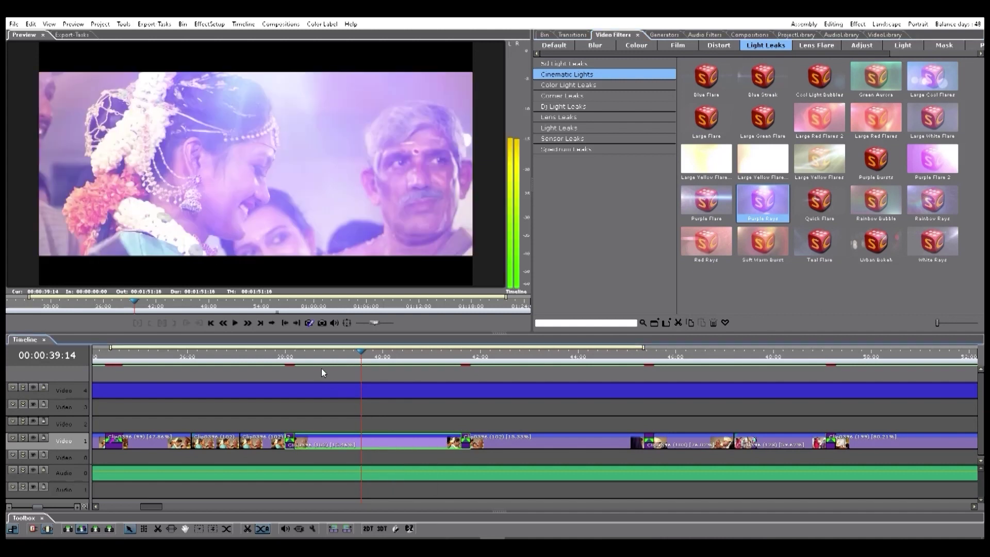
left_click(317, 355)
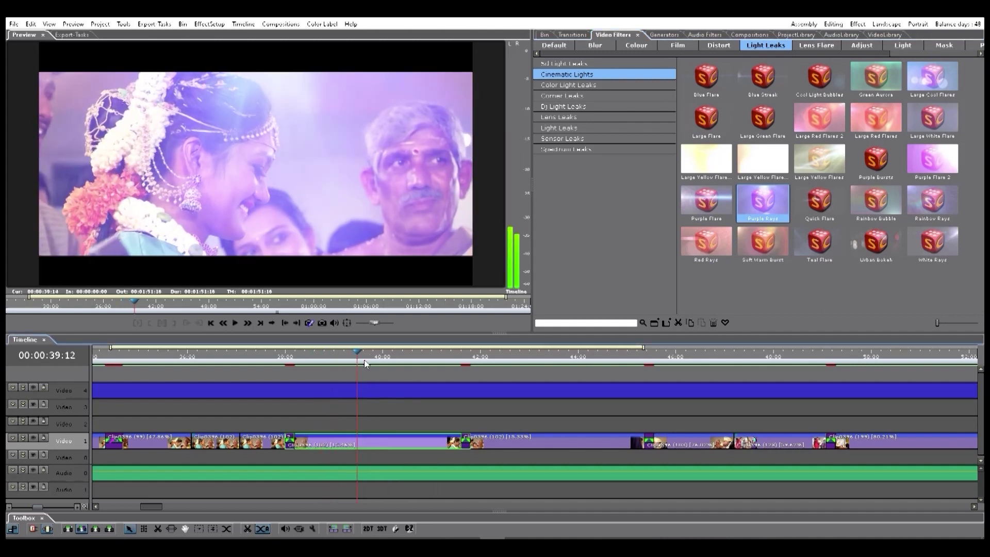
left_click(401, 370)
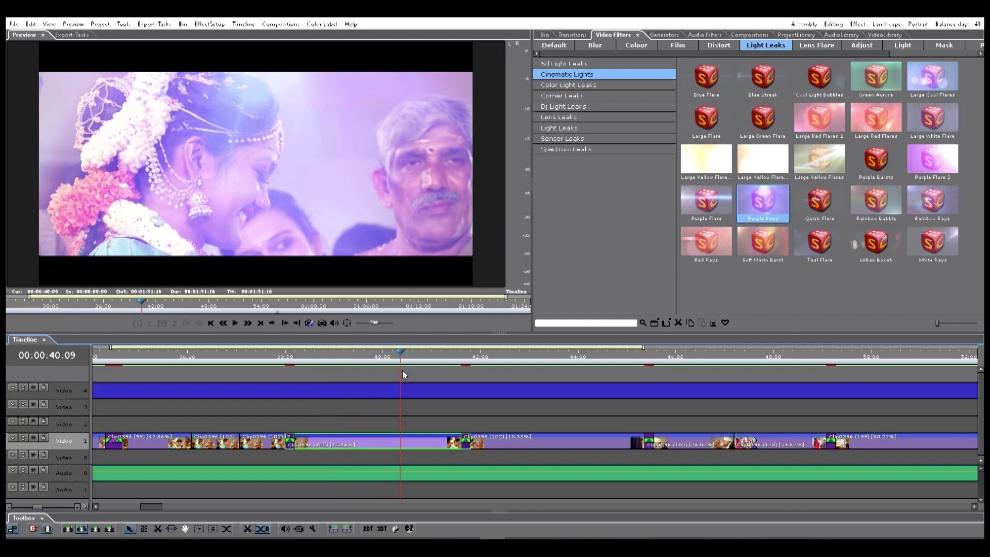
- Apply the Soft Warm Burst cinematic light filter to the bride shot near 00:00:39 and play it back from 00:00:38
left_click(772, 250)
left_click_drag(773, 250, 360, 440)
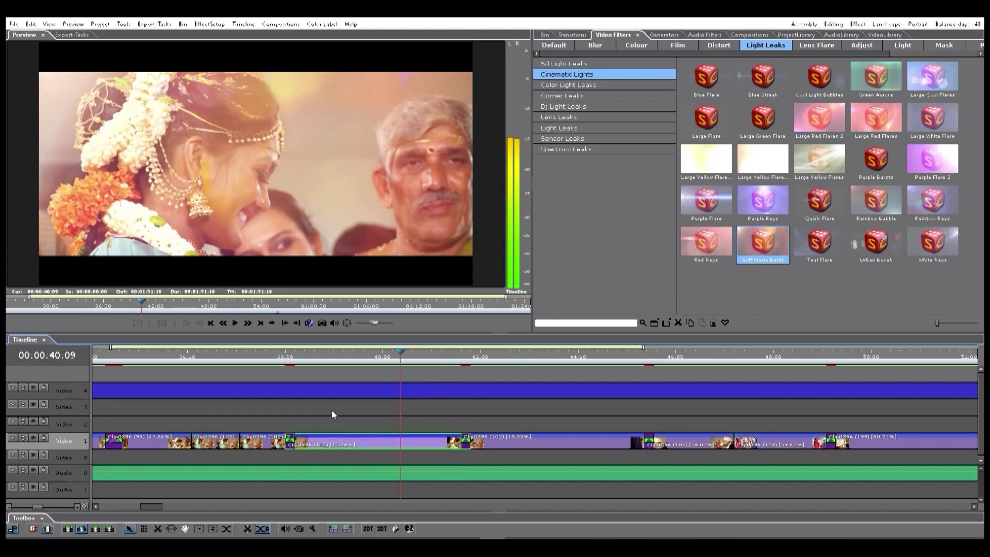
left_click(301, 355)
key("space")
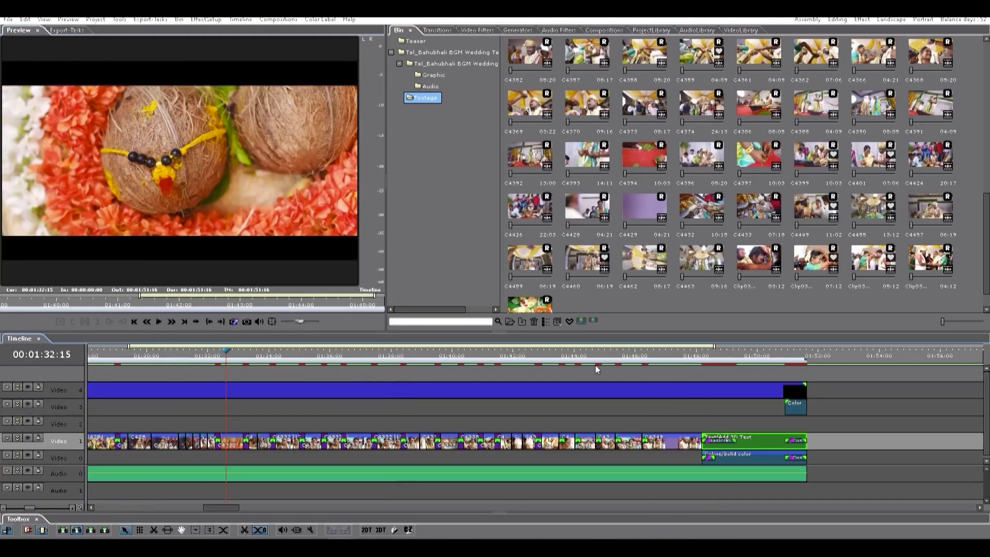
- Replace the second line of the closing 3D title near 00:01:49 with MANOHAR STUDIO
left_click(650, 356)
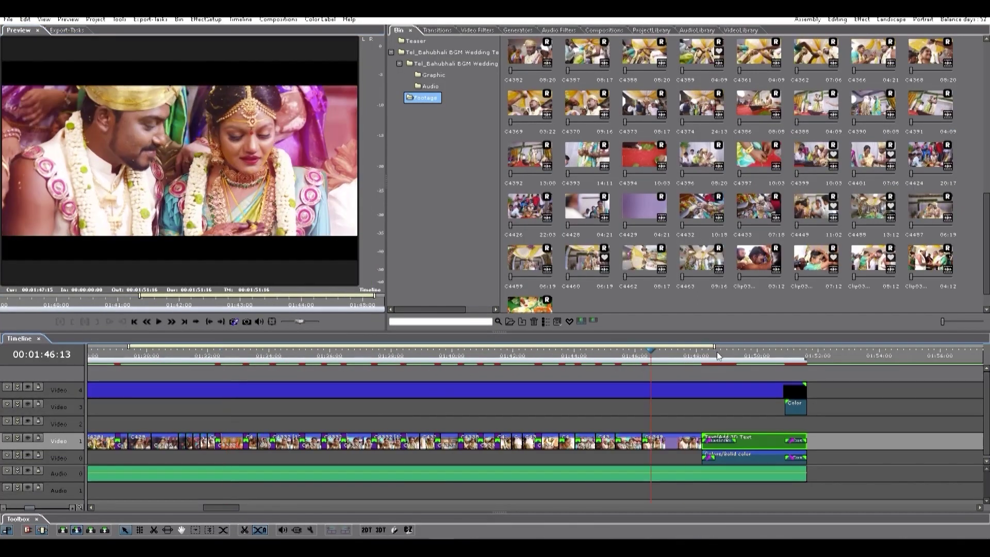
left_click(730, 356)
left_click(753, 443)
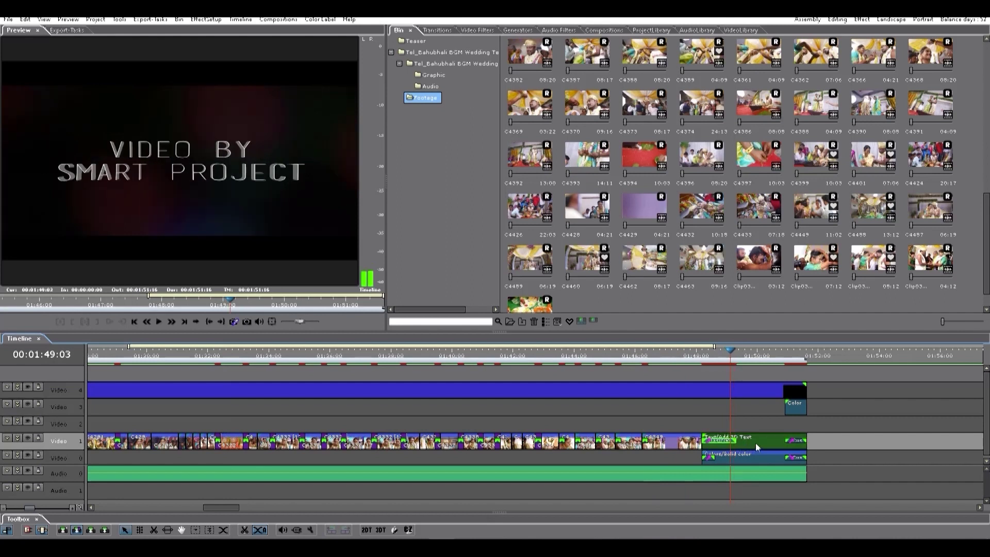
left_click(756, 446)
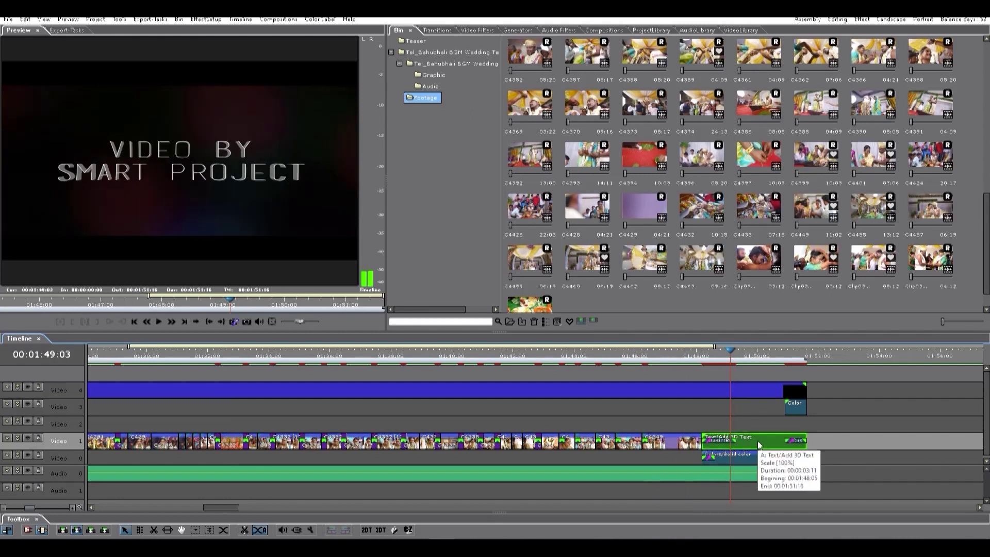
double_click(762, 444)
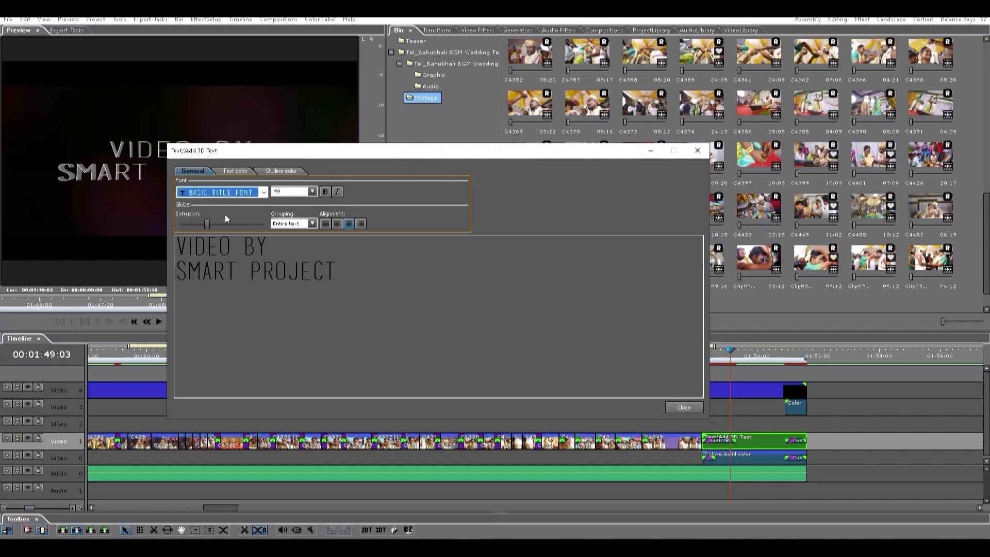
left_click_drag(335, 269, 177, 269)
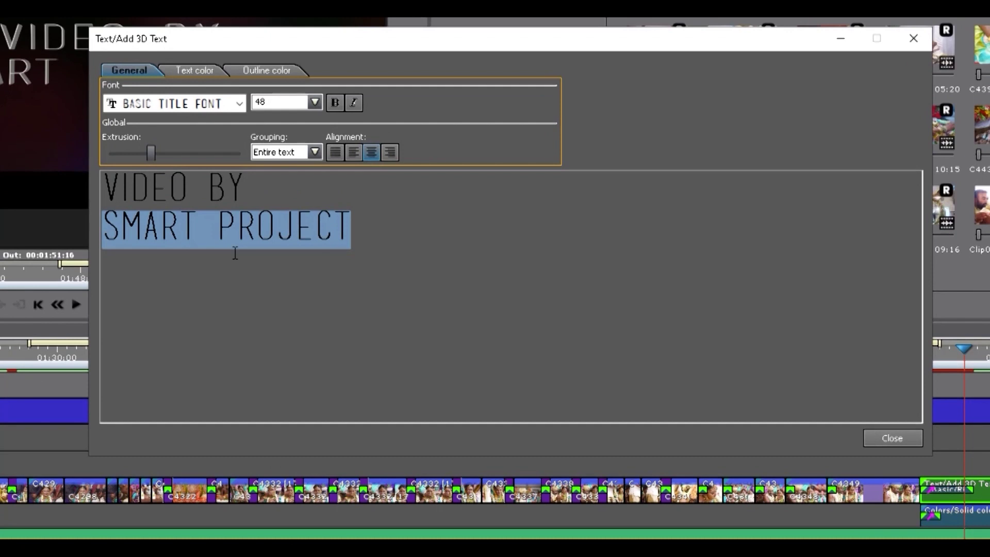
type("M")
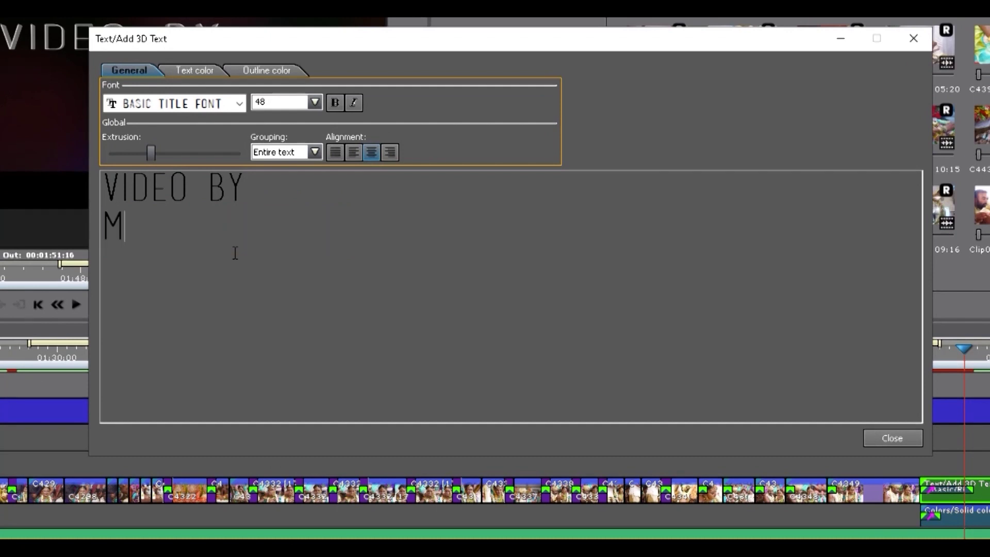
type("ANOHAR STUDIO")
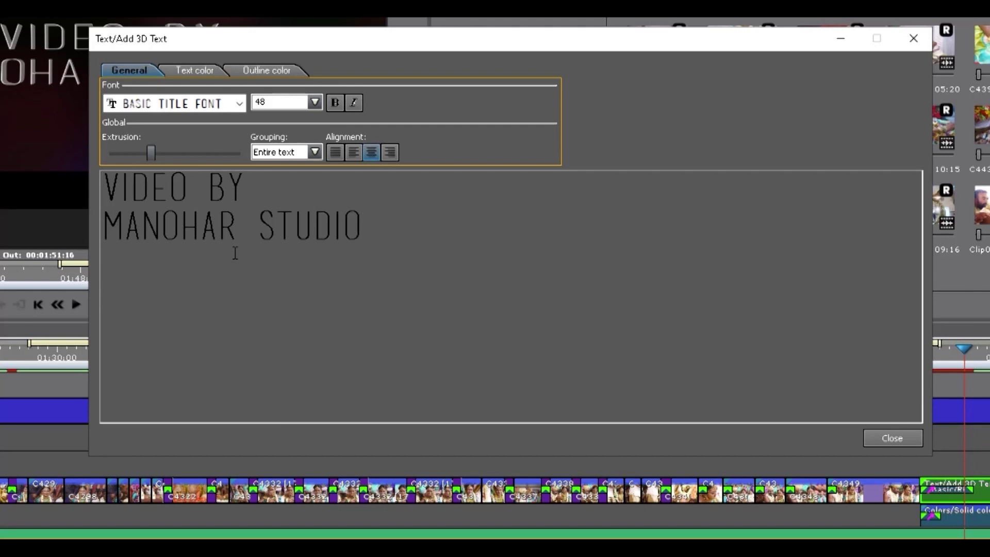
- Set the font of both lines of the closing title to Batang
left_click_drag(363, 226, 92, 189)
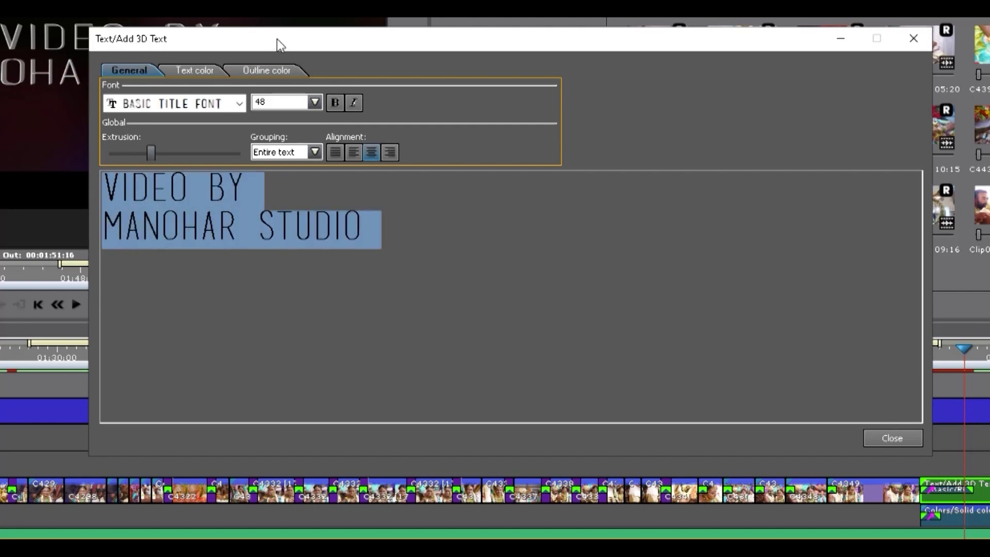
left_click_drag(276, 39, 441, 15)
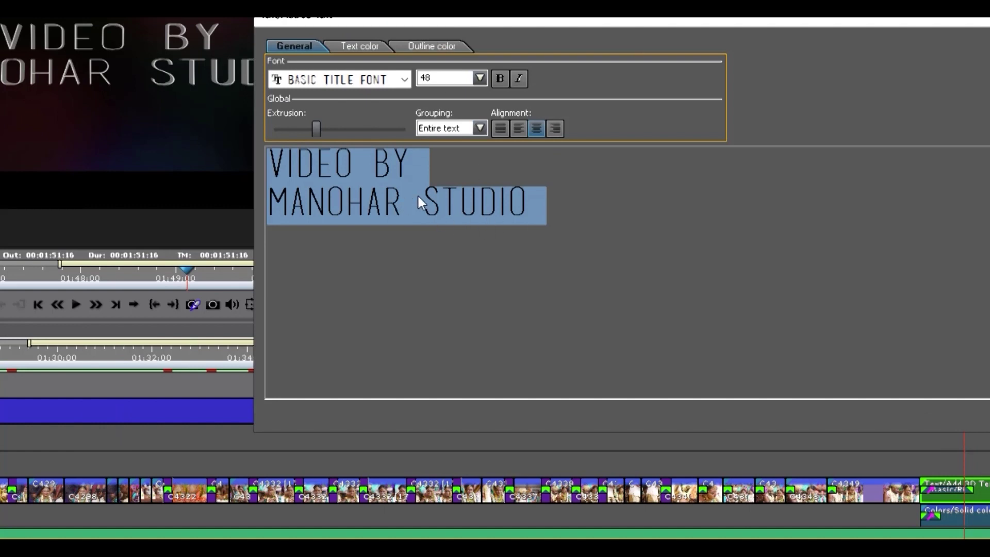
left_click(404, 77)
left_click(404, 77)
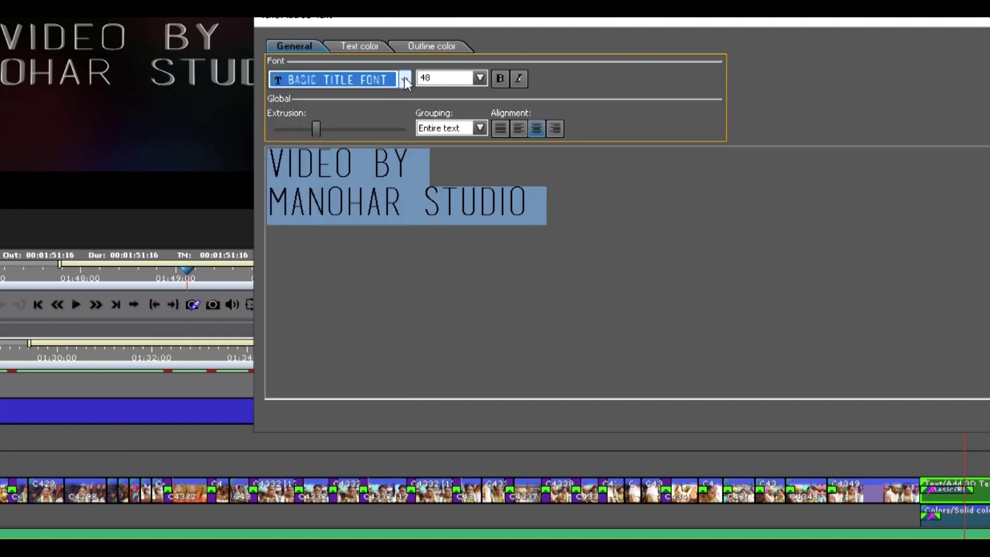
scroll(404, 78, "down", 1)
scroll(404, 77, "down", 3)
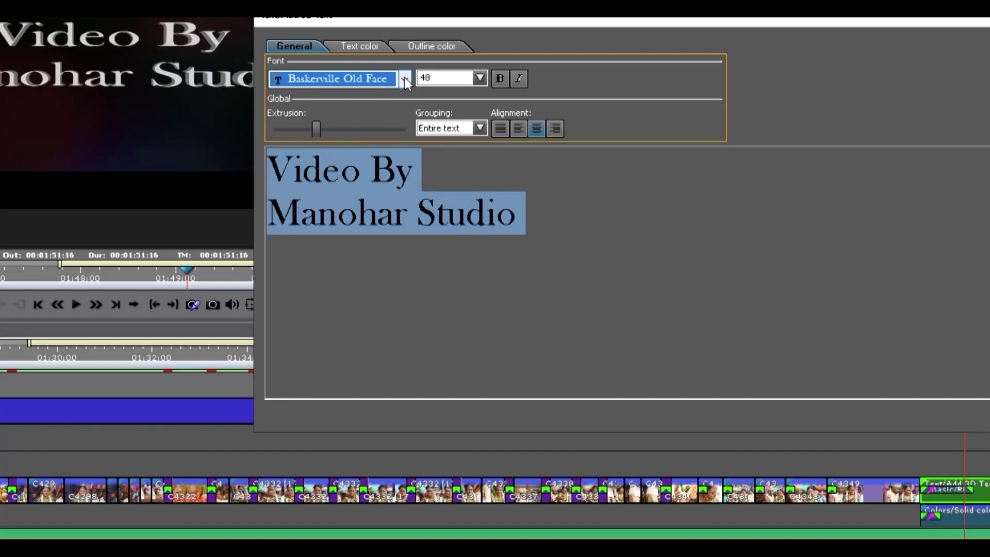
scroll(404, 77, "down", 1)
scroll(404, 77, "up", 1)
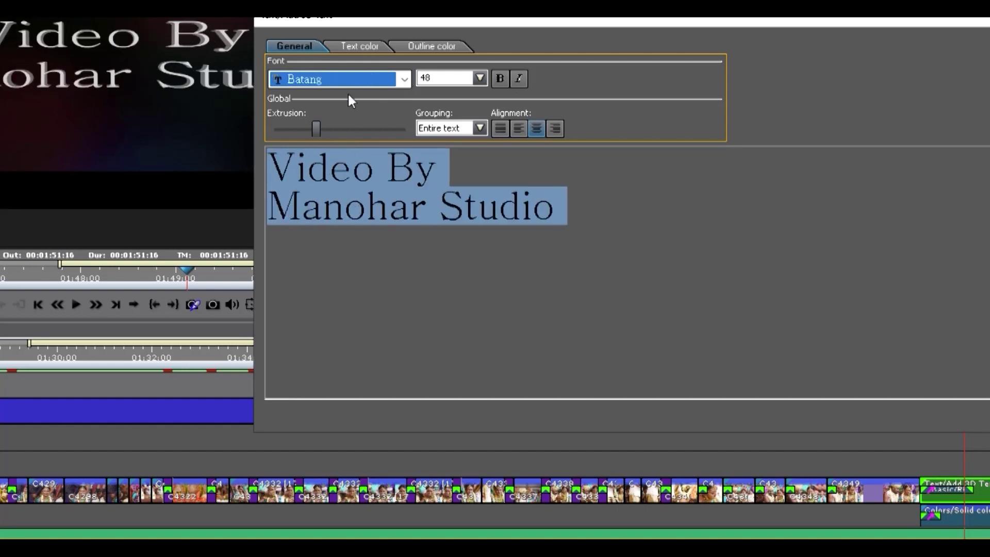
- Try the whole closing title at font size 96, and set it back to 48
left_click(480, 79)
left_click(434, 258)
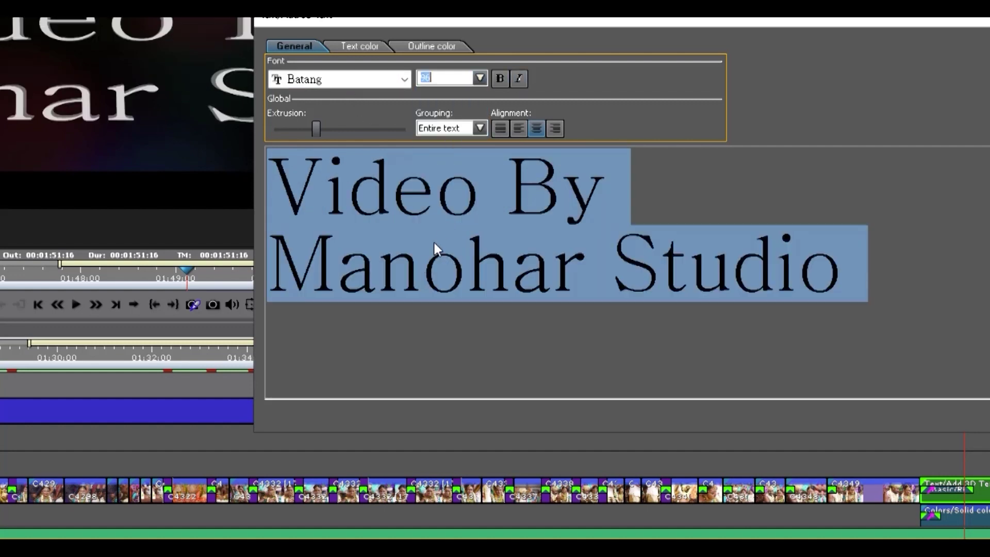
left_click(480, 78)
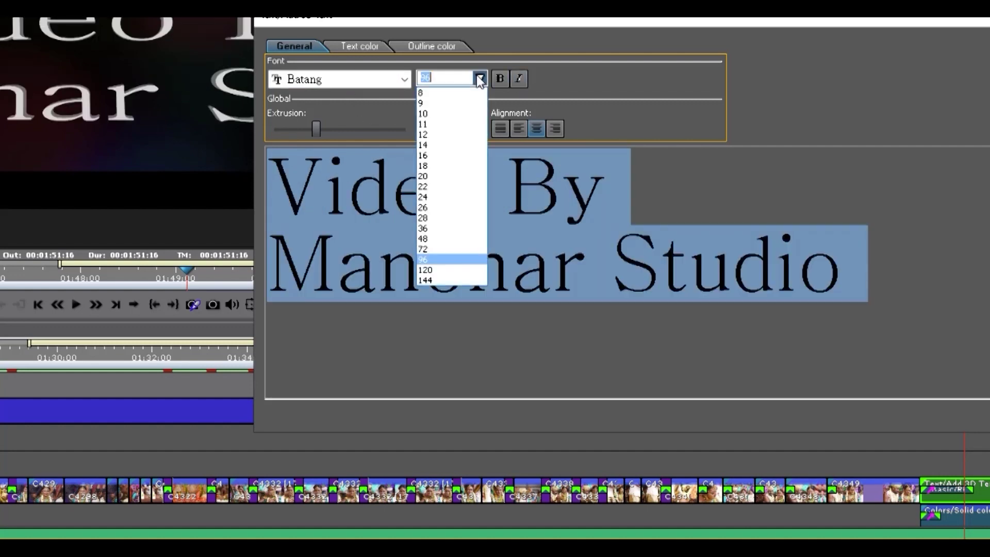
left_click(435, 239)
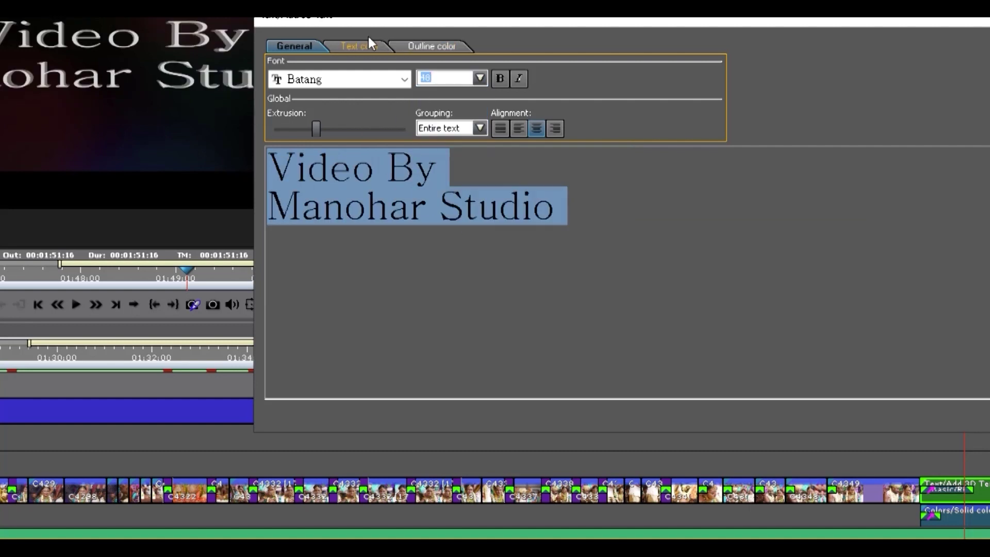
- Set the solid front colour of the closing title text to red (228, 5, 11)
left_click(349, 44)
left_click(391, 82)
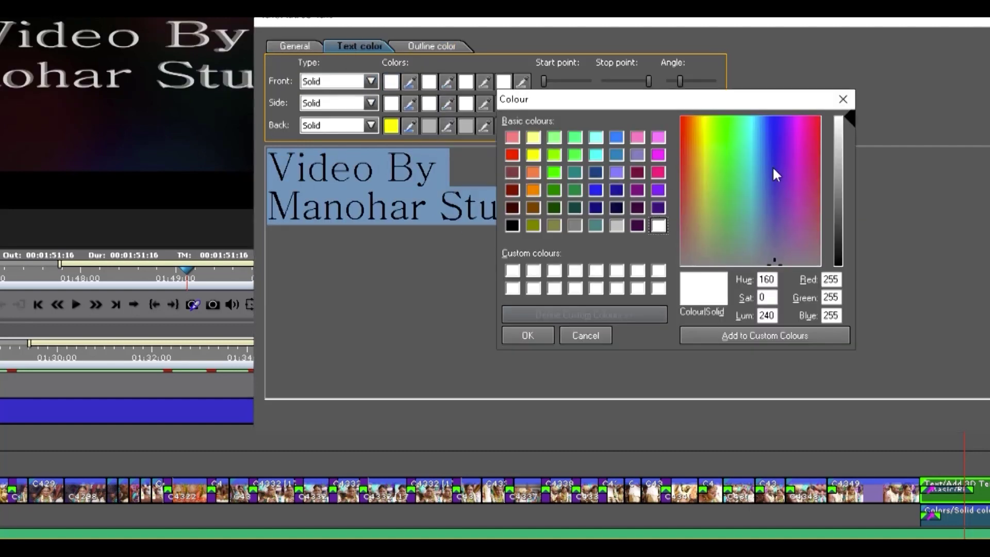
left_click(815, 124)
left_click(847, 197)
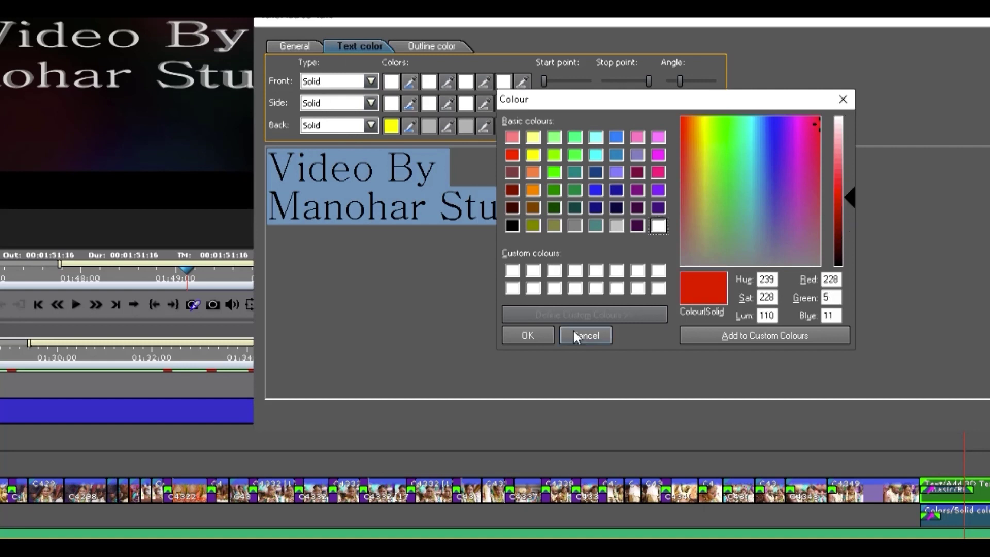
left_click(506, 335)
- Set the solid side colour of the closing title text to yellow (hue 42, saturation 229) and apply the title changes
left_click(395, 102)
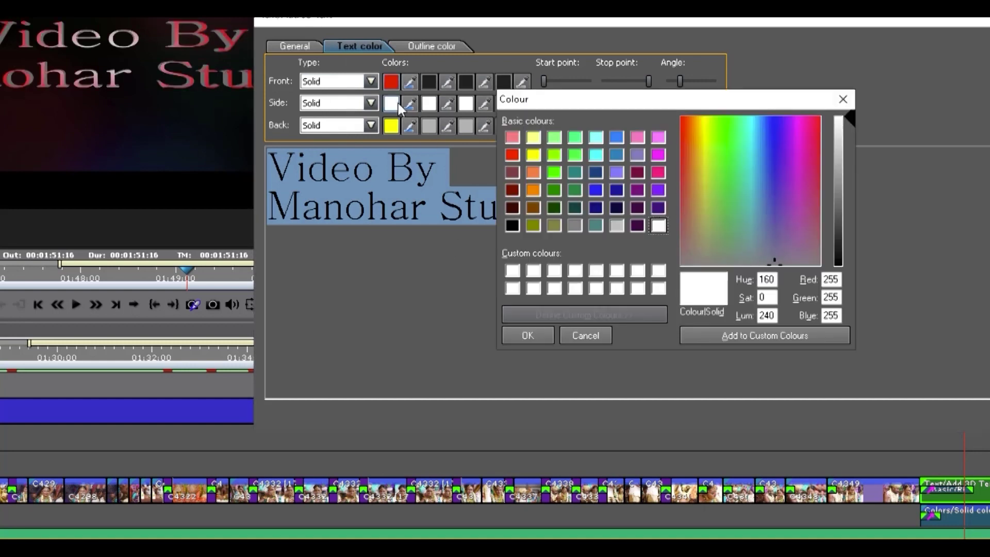
left_click(705, 124)
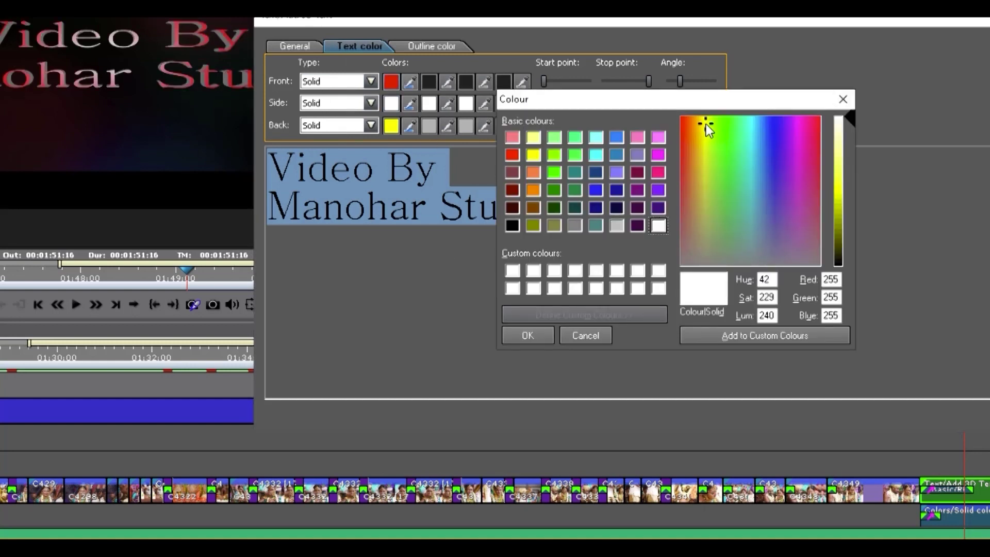
left_click(842, 176)
left_click(531, 335)
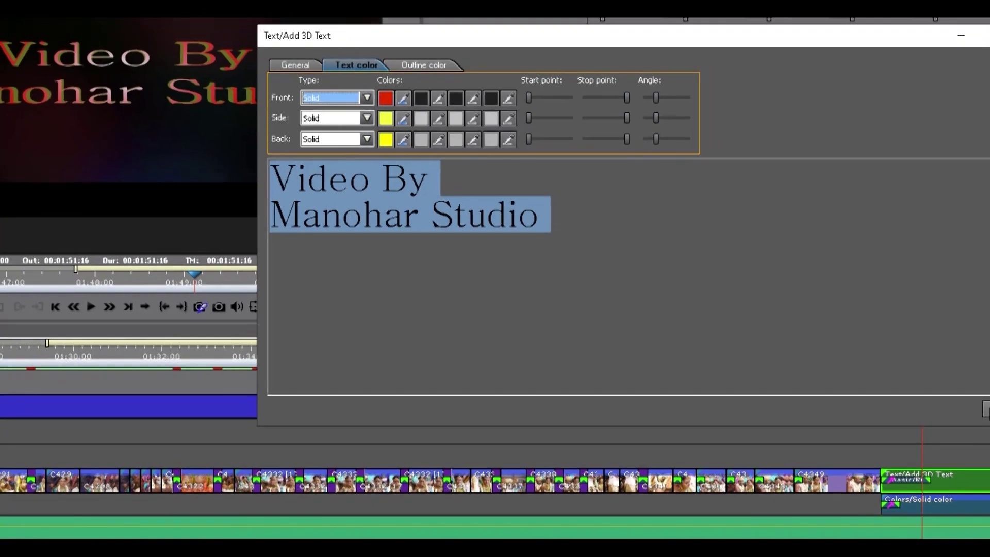
left_click(986, 406)
- Play back the closing title from its start near 00:01:48 to check the new colours
left_click(704, 351)
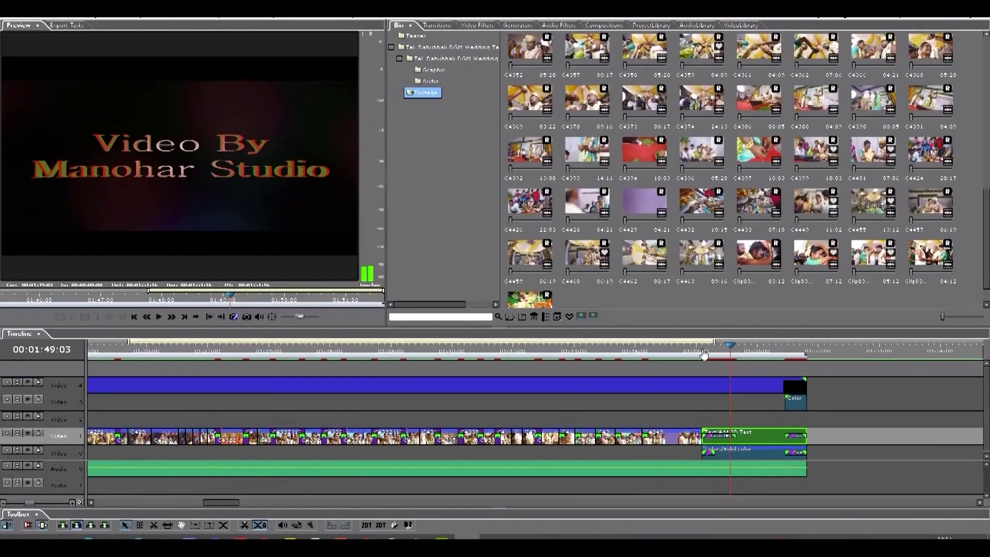
key("space")
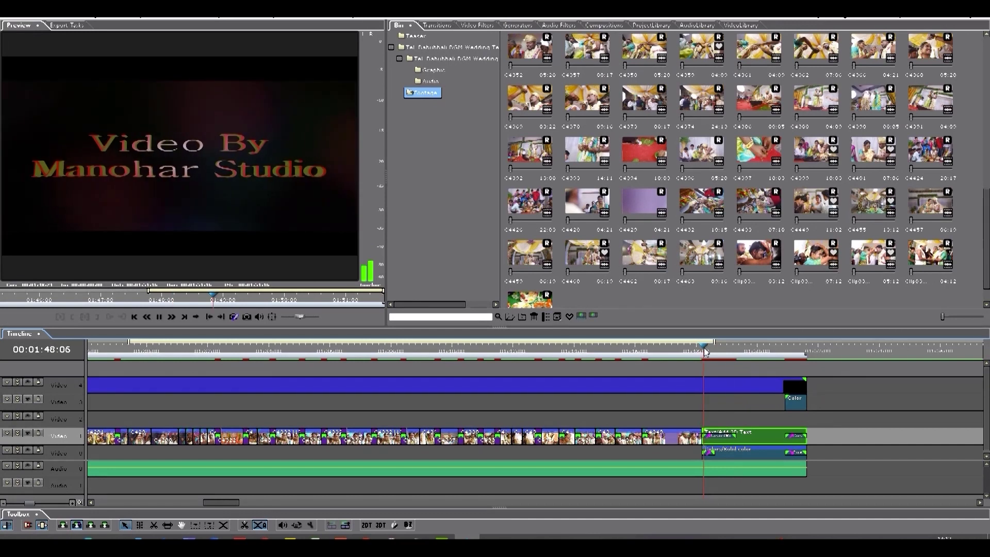
key("space")
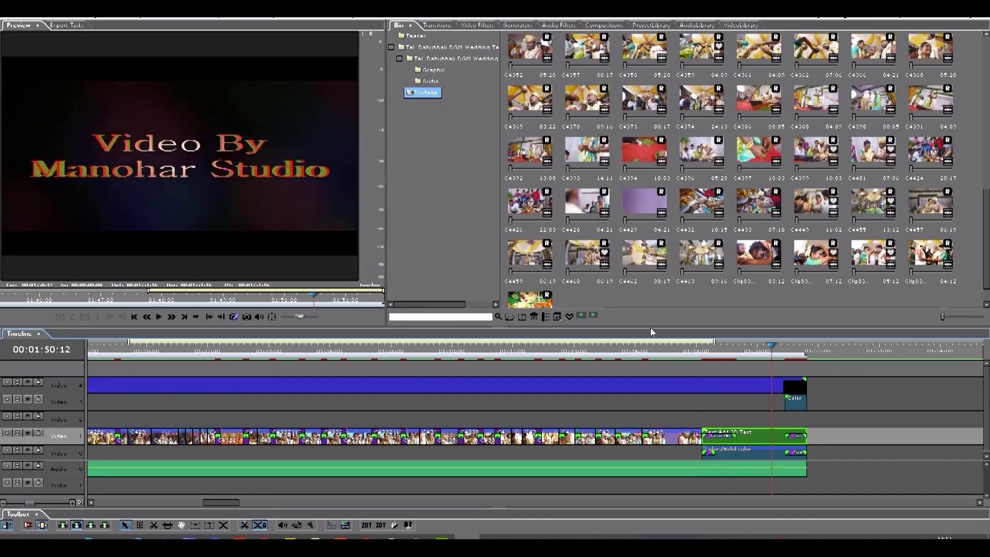
- Show the whole project in the timeline and return to the opening titles at its beginning
key("minus")
key("minus")
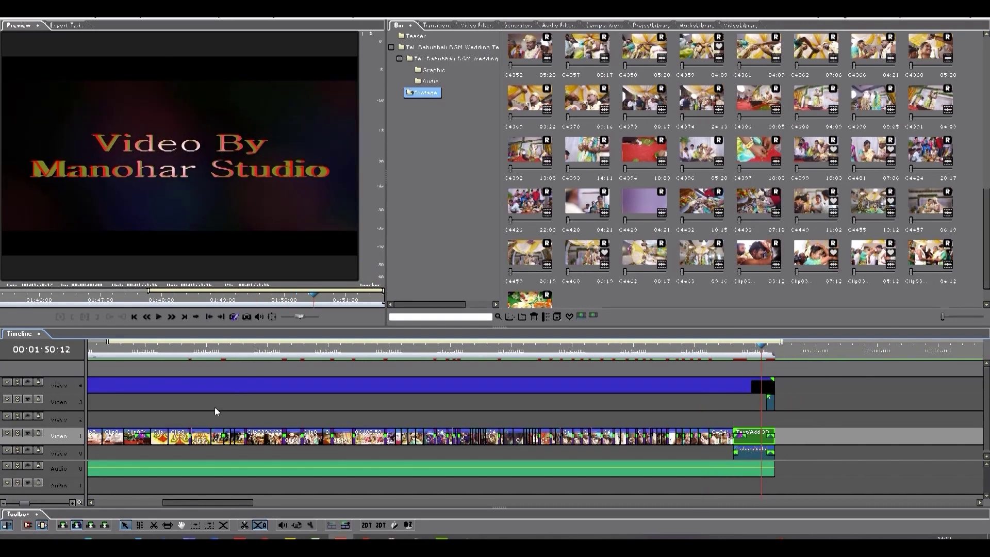
key("minus")
left_click_drag(199, 502, 140, 504)
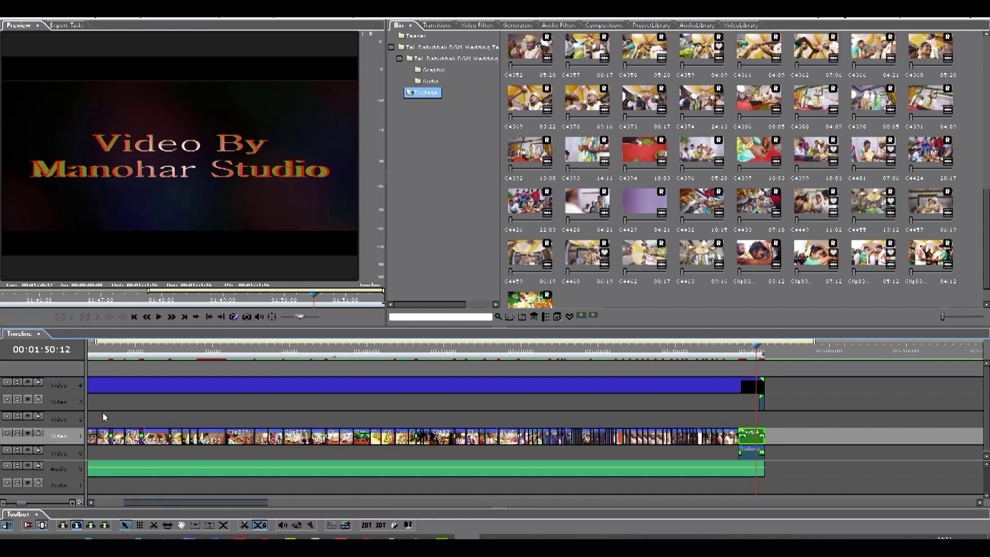
key("Home")
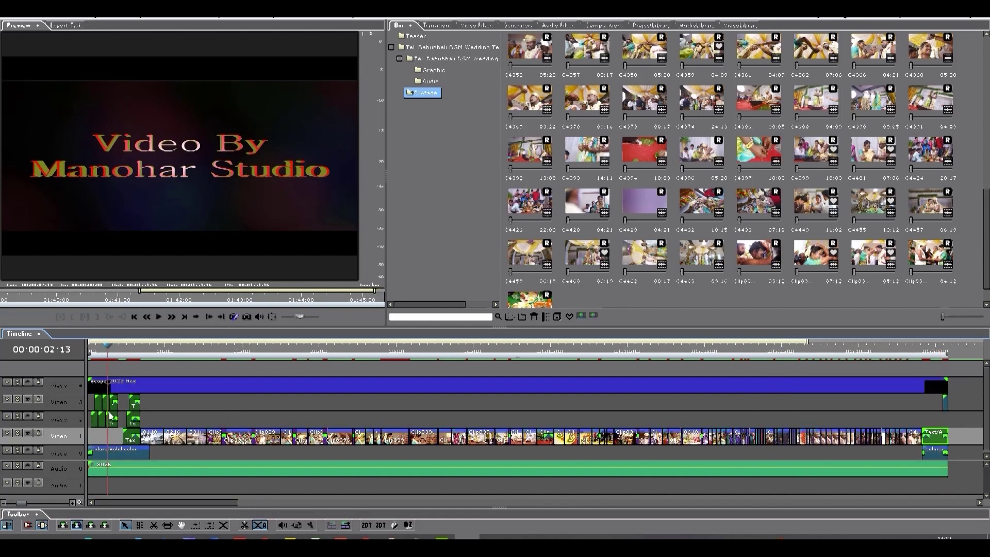
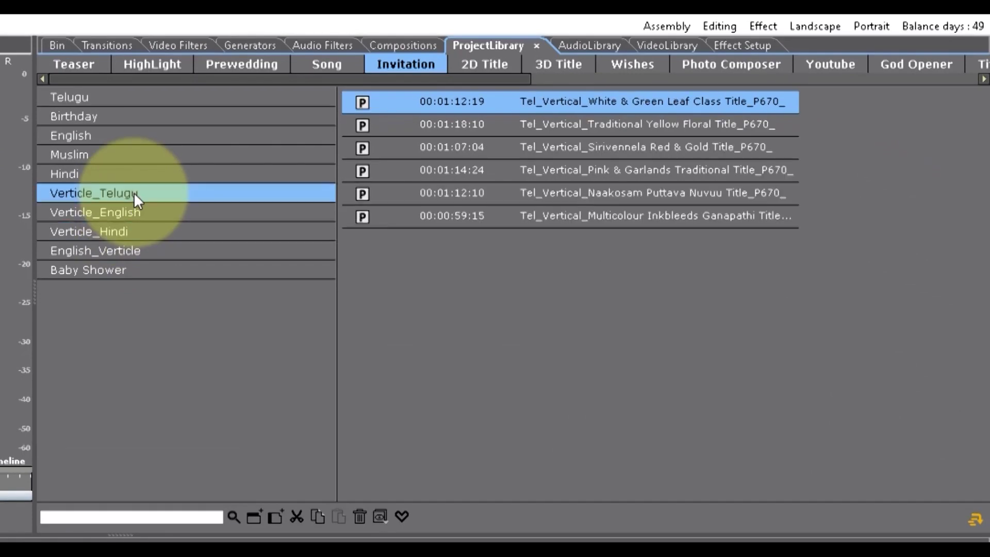
- Browse the English and Telugu vertical invitation templates in the project library
left_click(204, 216)
left_click(630, 191)
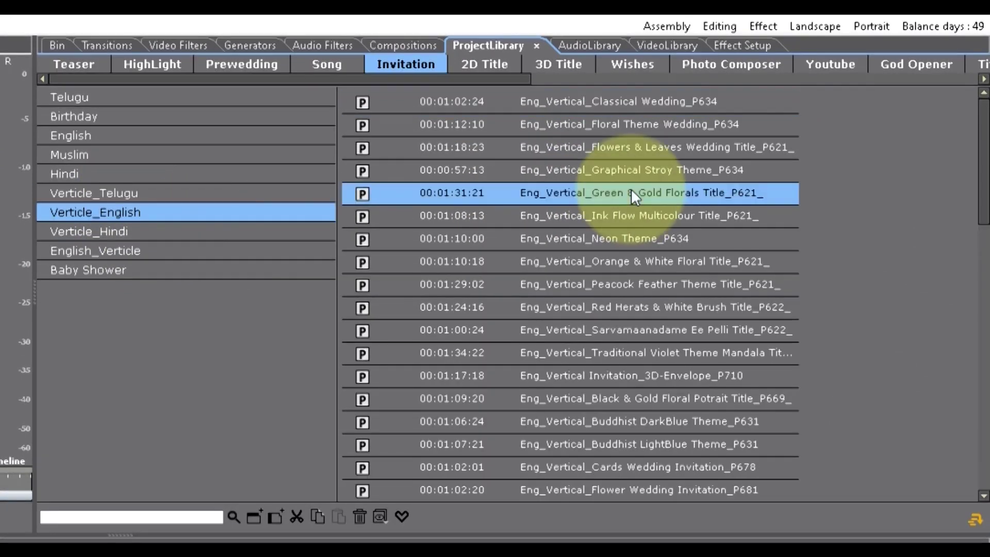
scroll(635, 417, "down", 5)
scroll(635, 418, "down", 3)
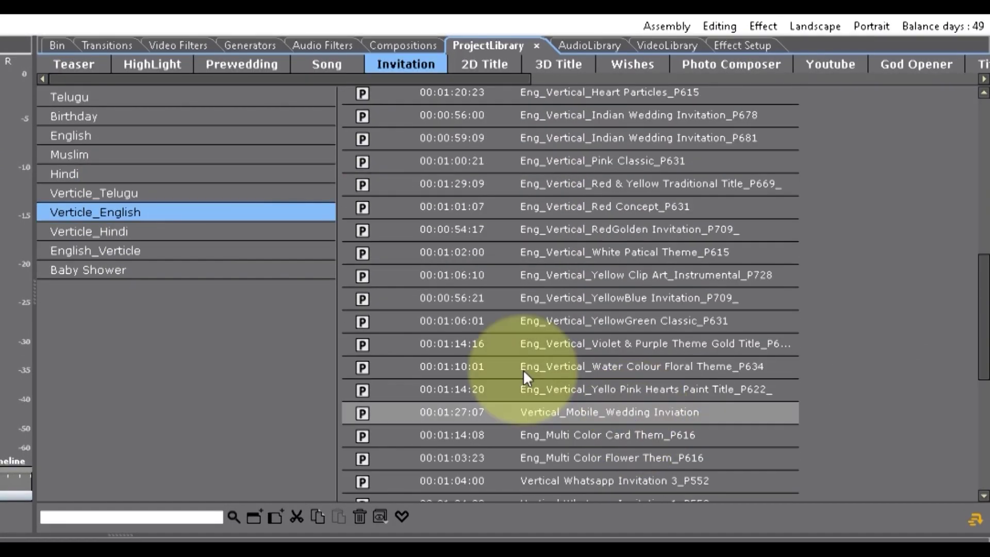
left_click(206, 194)
left_click(645, 170)
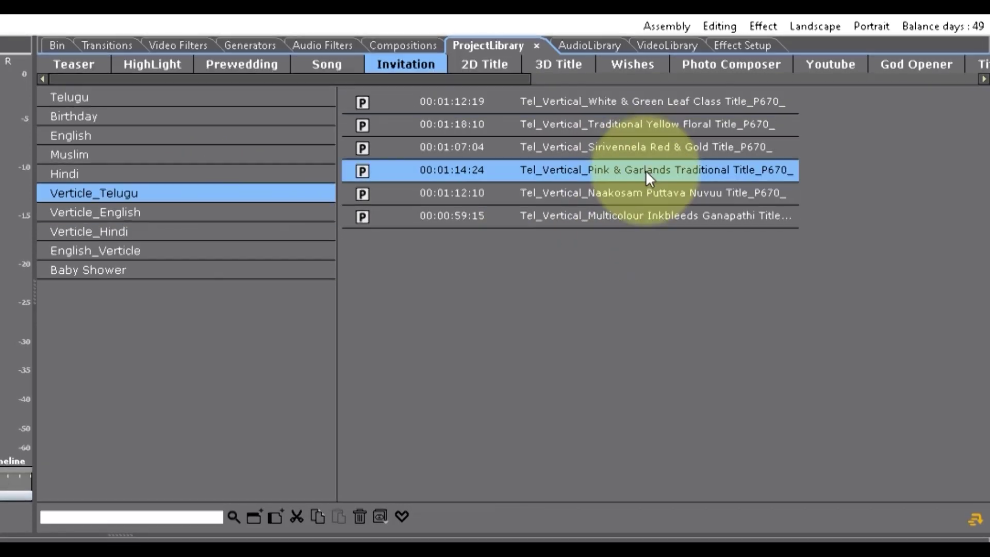
left_click(644, 195)
left_click(643, 214)
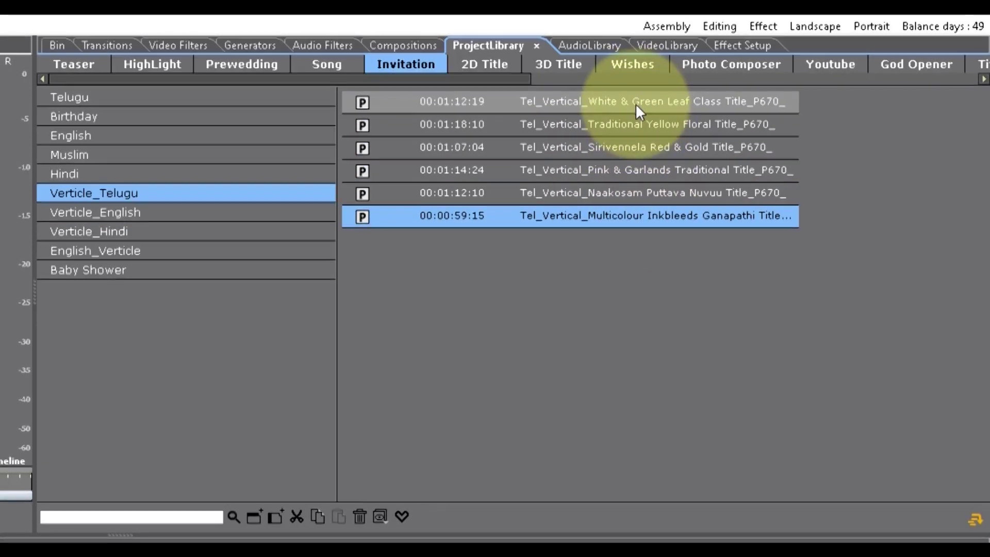
left_click(636, 105)
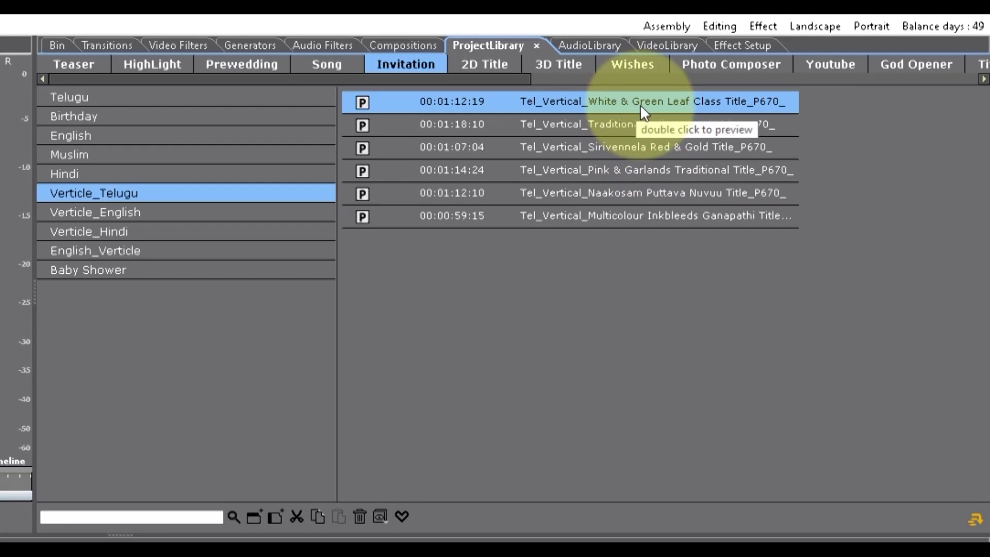
- Look through the Status-Reels templates, including Musical Night, Ring Ceremony, Wedding and Bride Makeup
left_click_drag(474, 78, 639, 76)
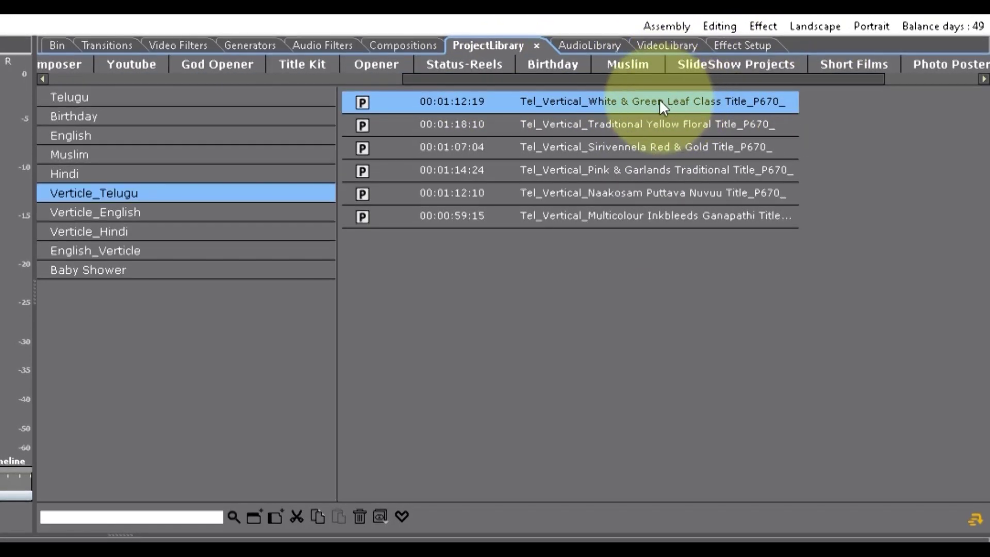
left_click(475, 68)
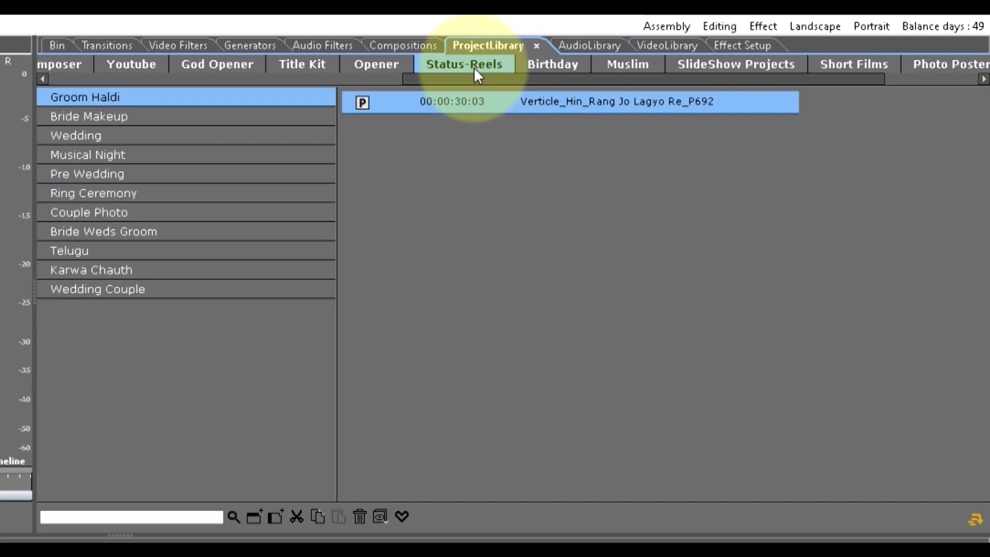
left_click(136, 157)
left_click(135, 192)
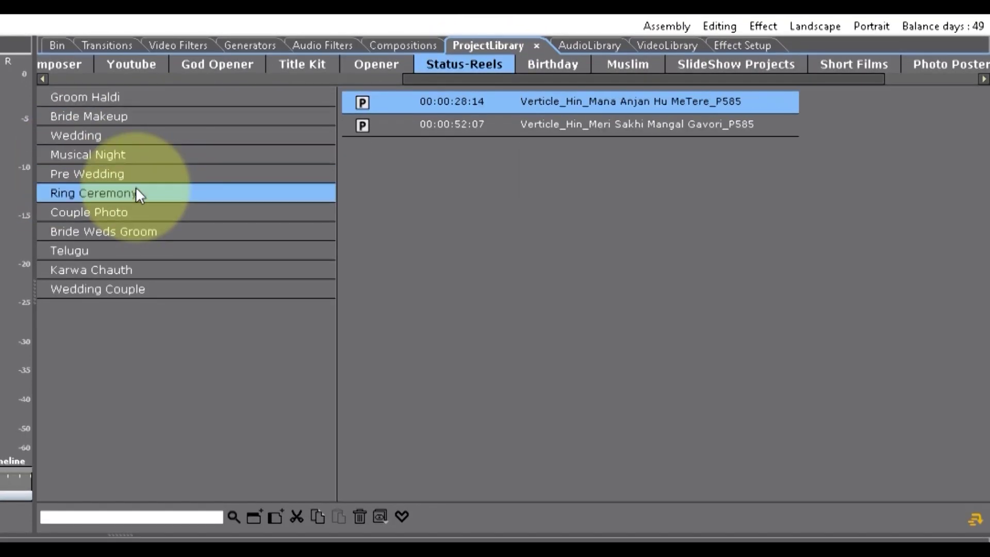
left_click(134, 135)
left_click(134, 116)
- Play the vertical Groom Haldi reel Rang Jo Lagyo Re for a few seconds as a preview
left_click(172, 97)
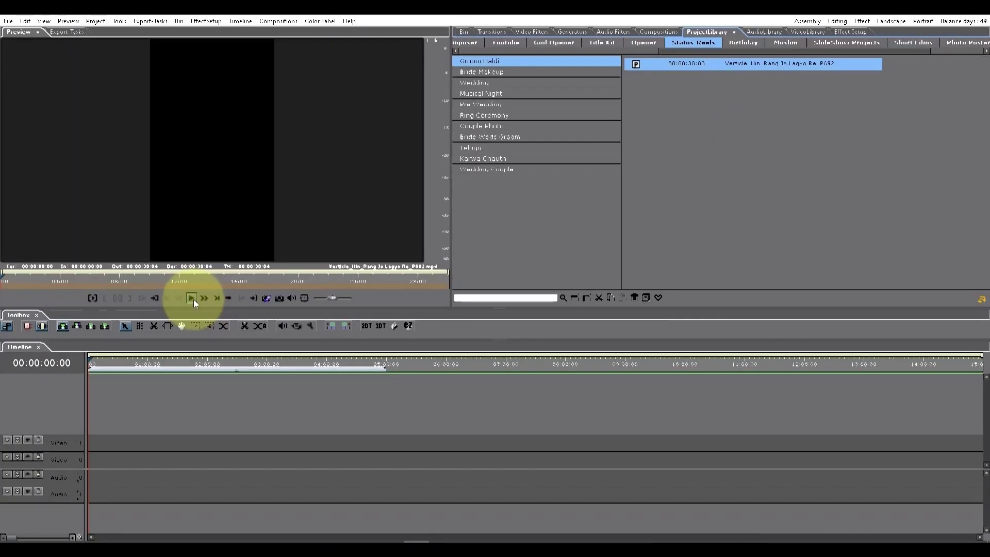
left_click(191, 298)
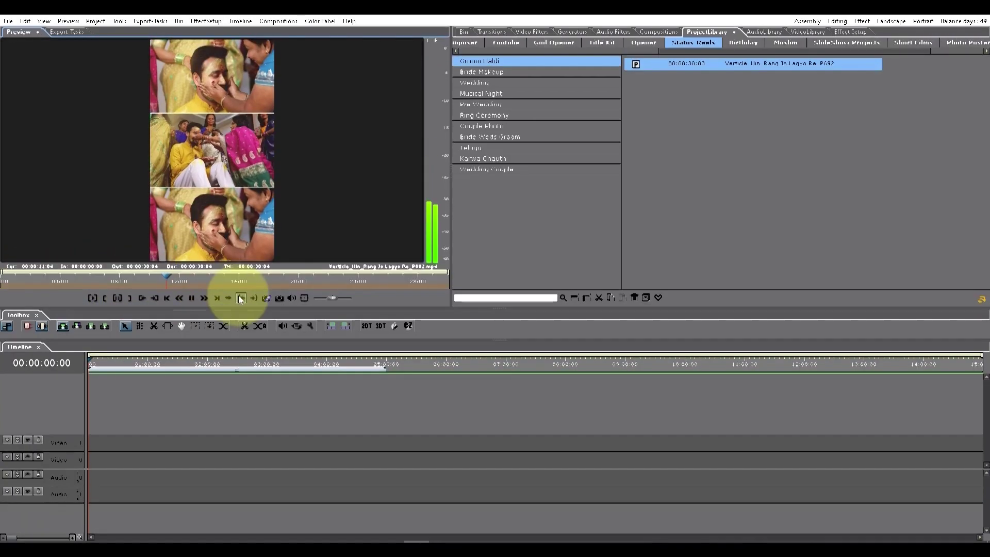
left_click(191, 297)
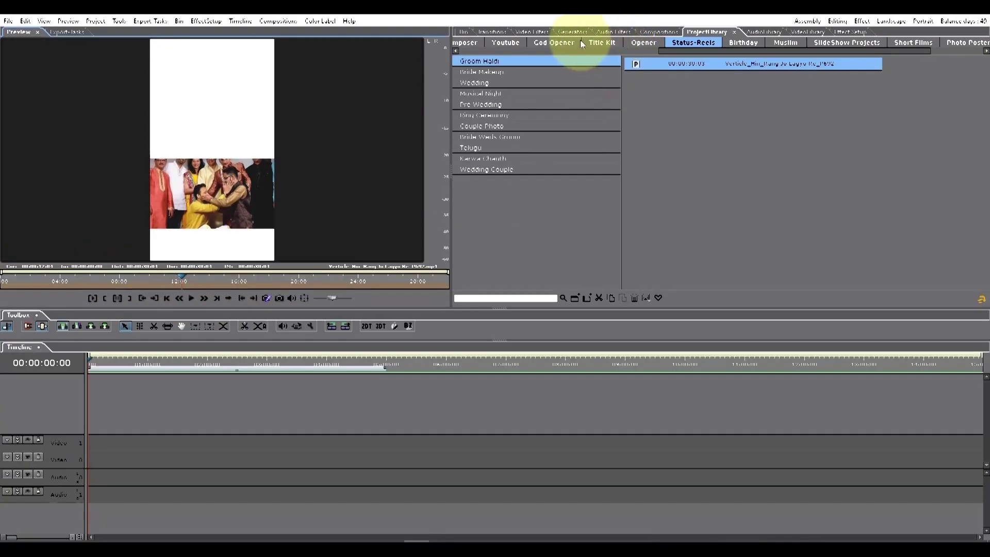
- Preview the vertical Telugu invitation Sirivennela Red & Gold Title from partway through
left_click_drag(723, 51, 633, 57)
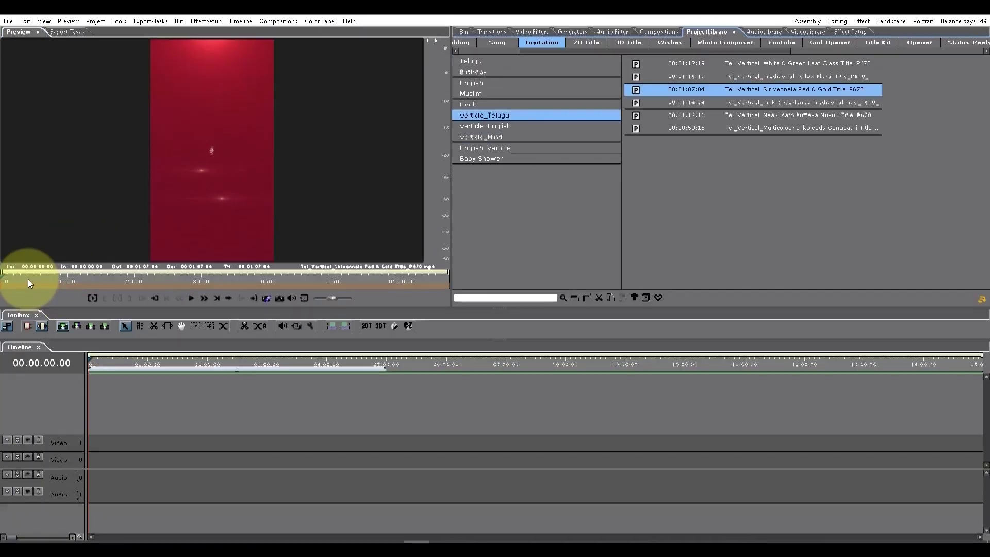
left_click_drag(27, 279, 169, 282)
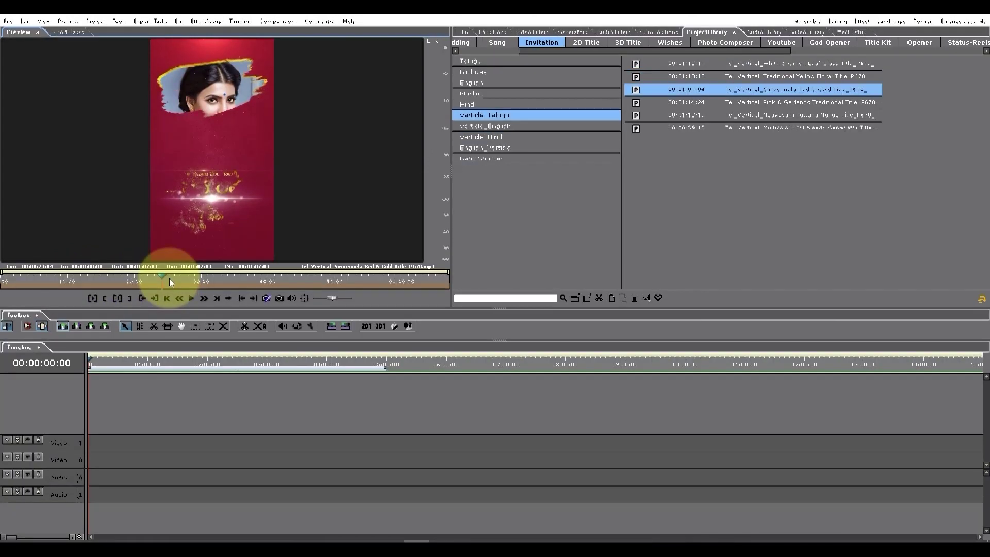
left_click(191, 299)
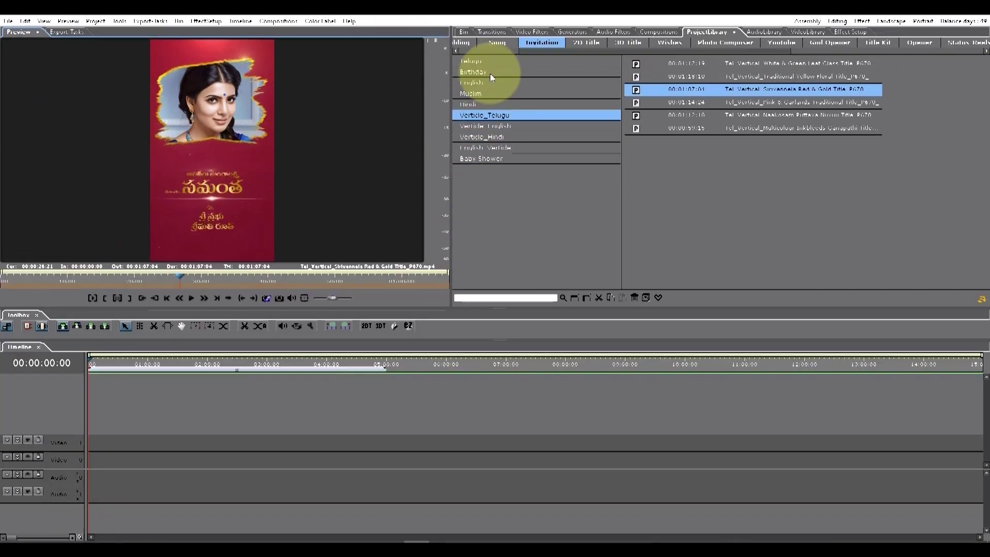
- Preview the Telugu House Warming Theme invitation and the vertical Telugu Pink & Garlands Traditional Title
left_click(488, 62)
left_click(772, 154)
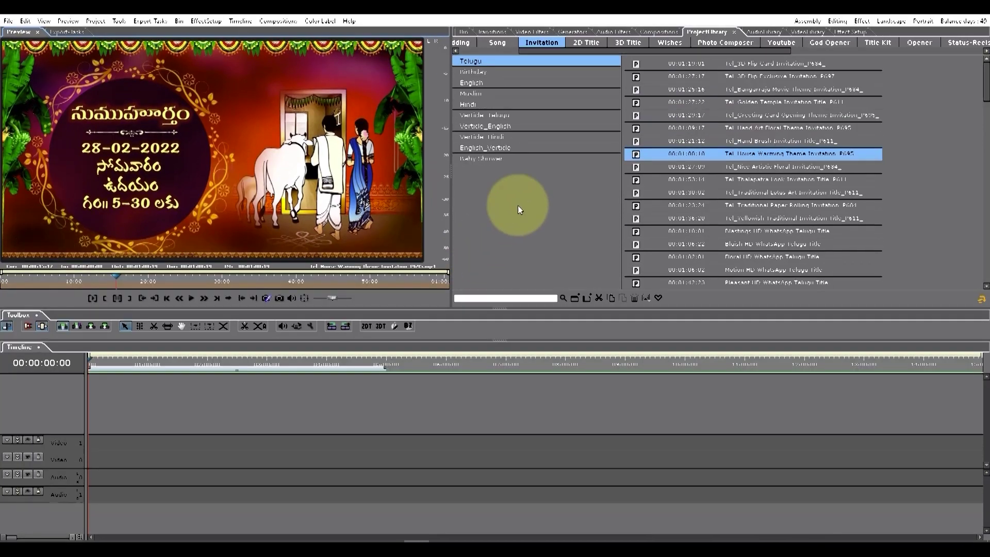
left_click(508, 114)
left_click(757, 101)
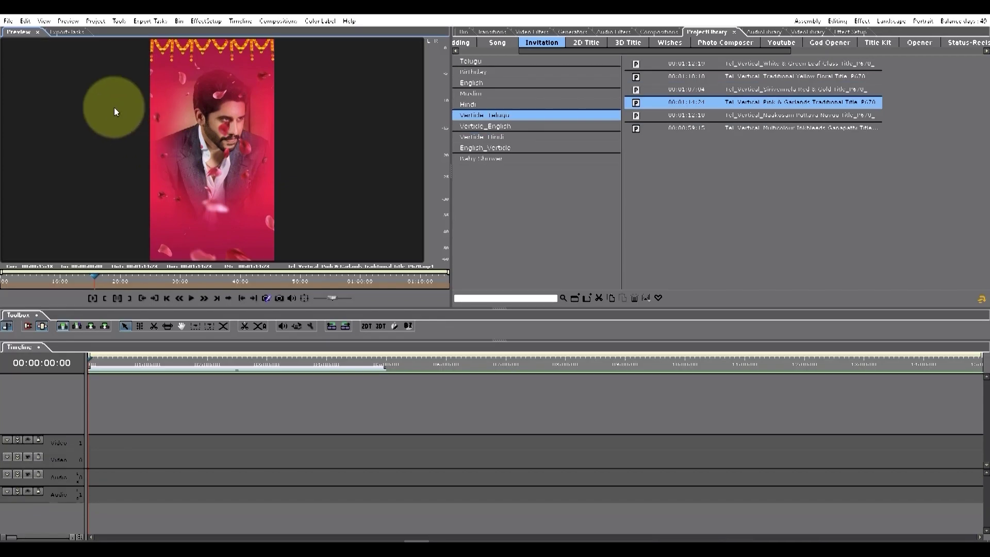
- Create a new project named vert with the custom Mobile Vertical 1080 x 1920 25 fps preset, replacing the existing project file
left_click(11, 22)
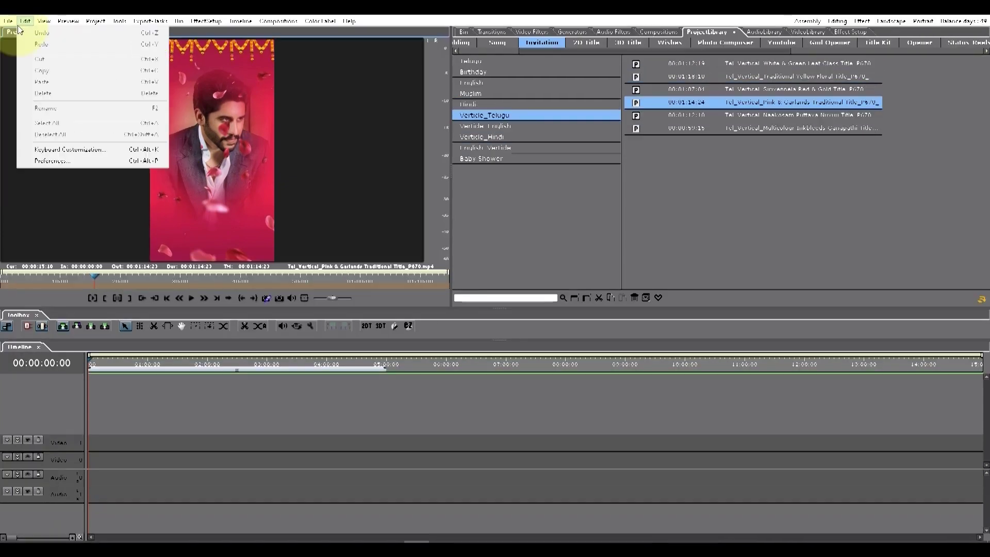
left_click(25, 33)
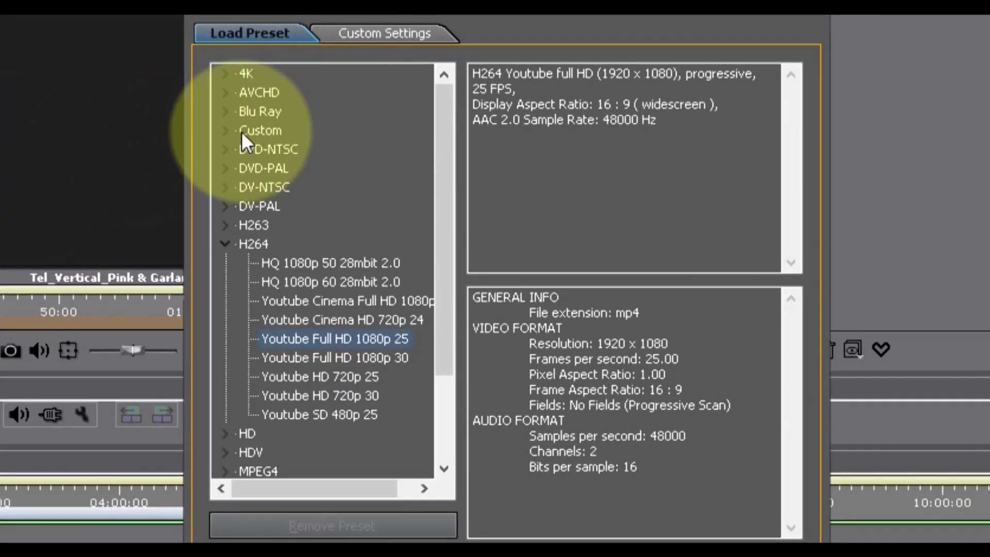
left_click(246, 130)
double_click(246, 130)
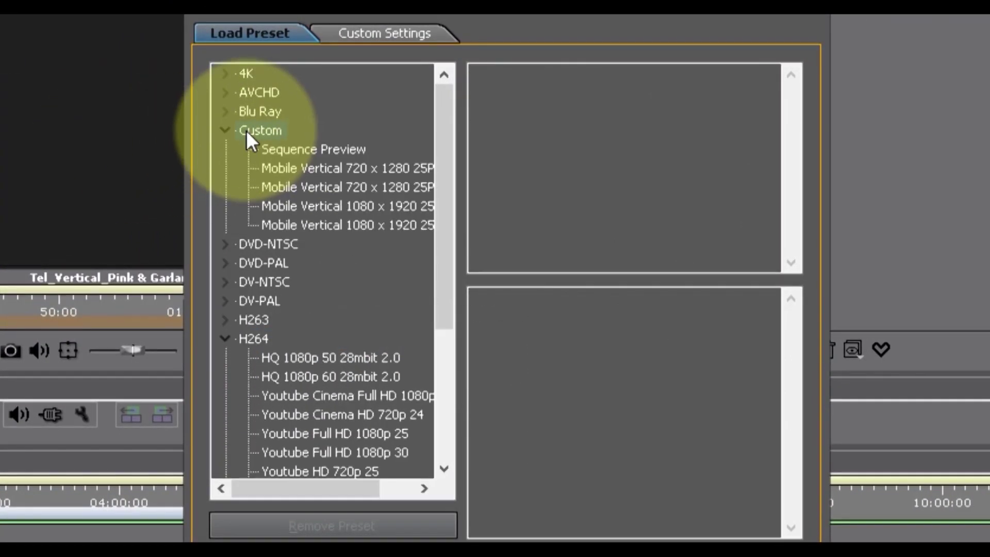
left_click(313, 223)
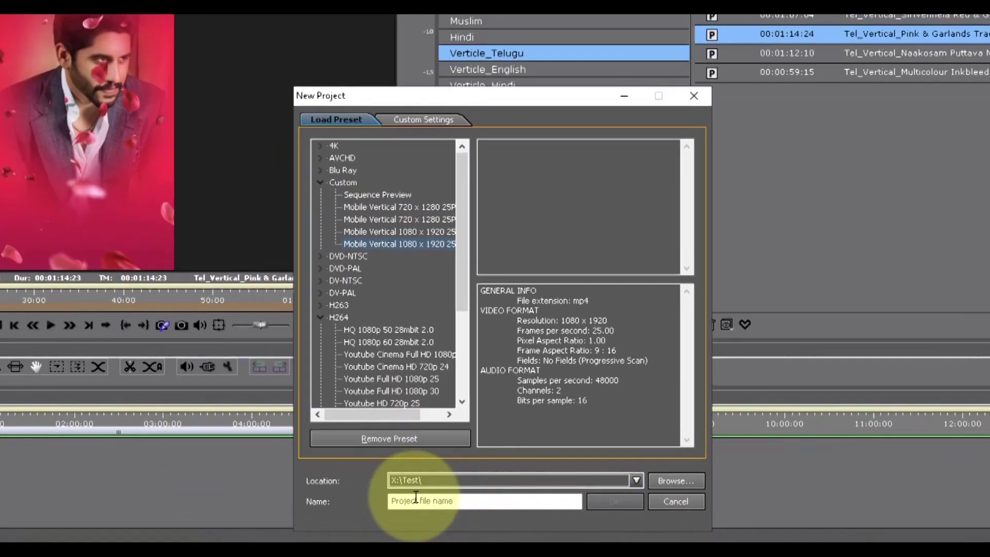
left_click(415, 498)
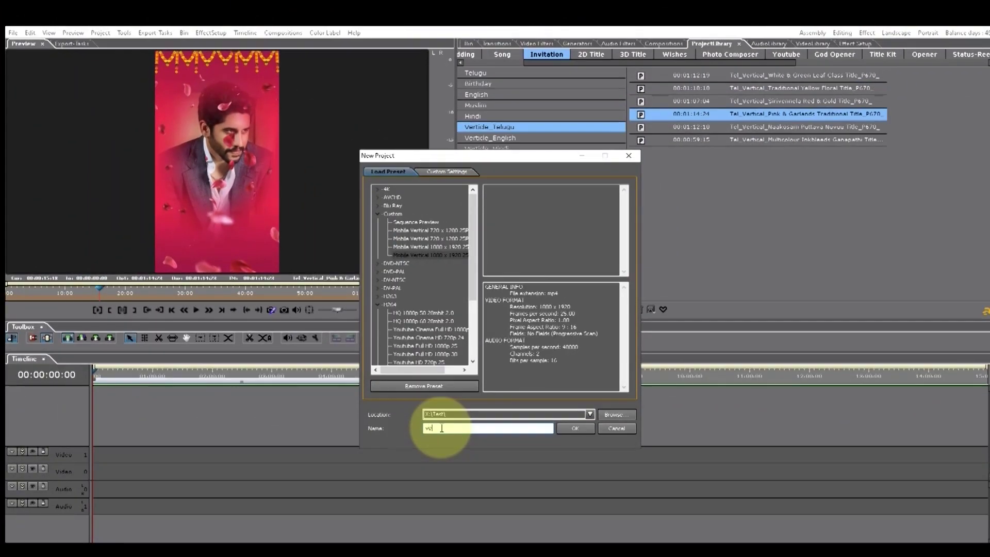
left_click(571, 428)
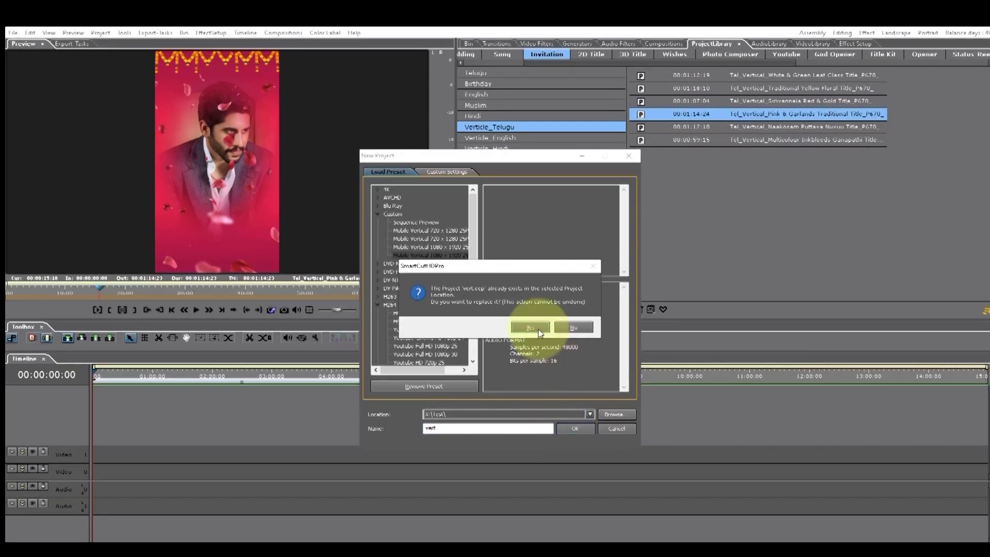
left_click(536, 328)
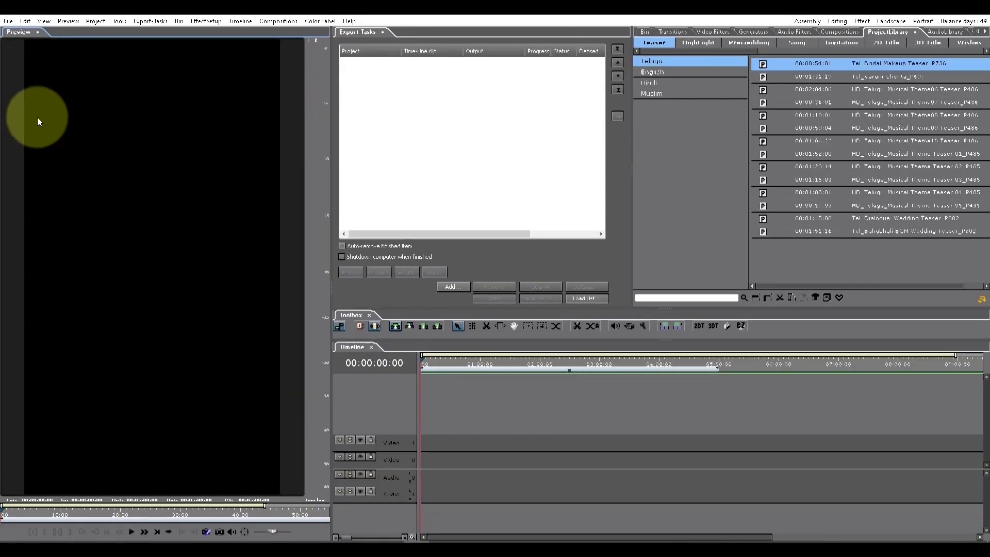
- Close the Export Tasks panel and preview the vertical Telugu invitation Sirivennela Red & Gold Title in the vertical layout
left_click(383, 33)
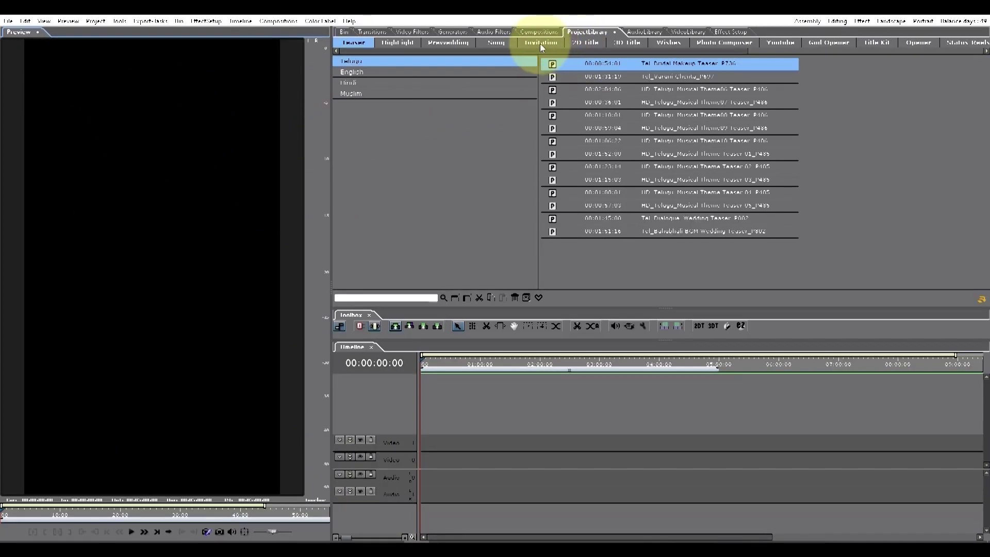
left_click(540, 44)
left_click(388, 115)
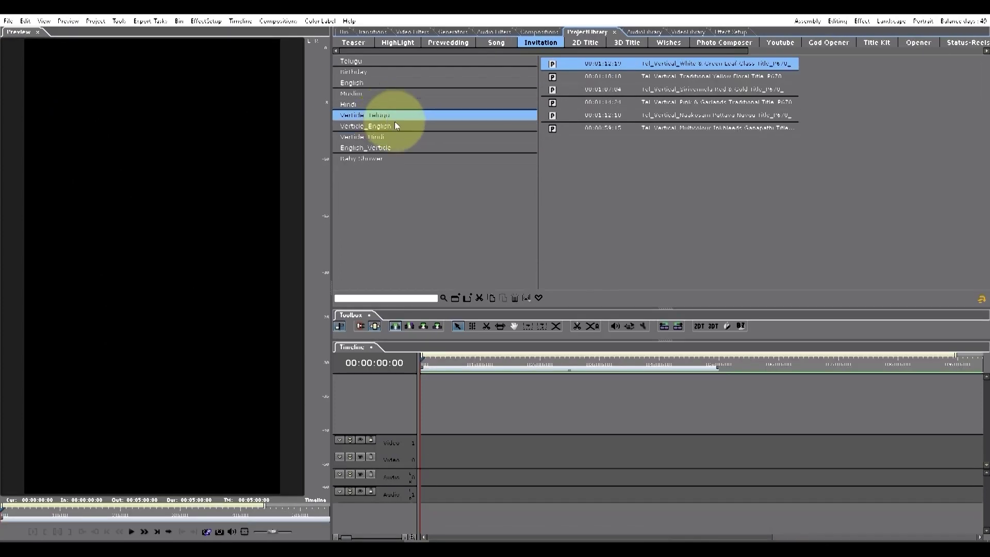
left_click(736, 90)
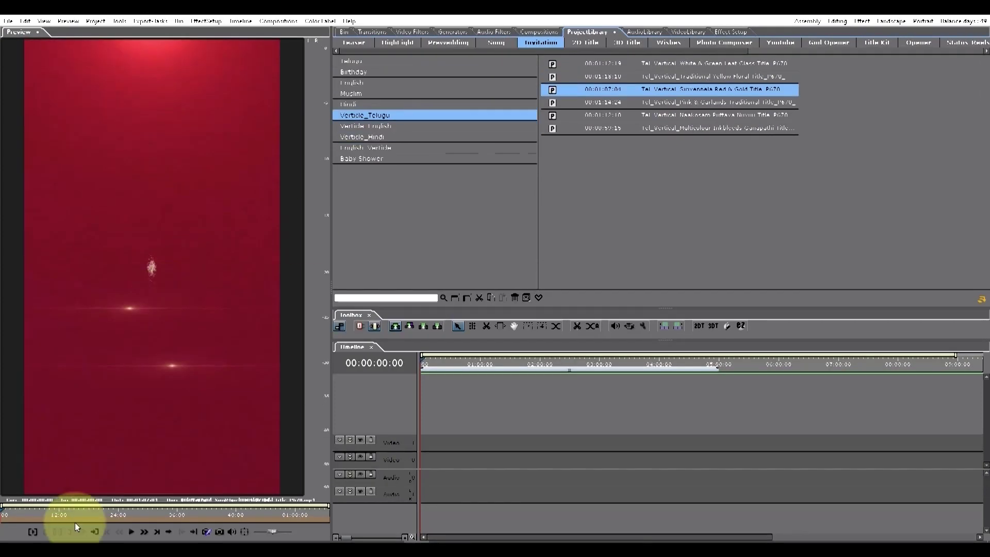
left_click(45, 509)
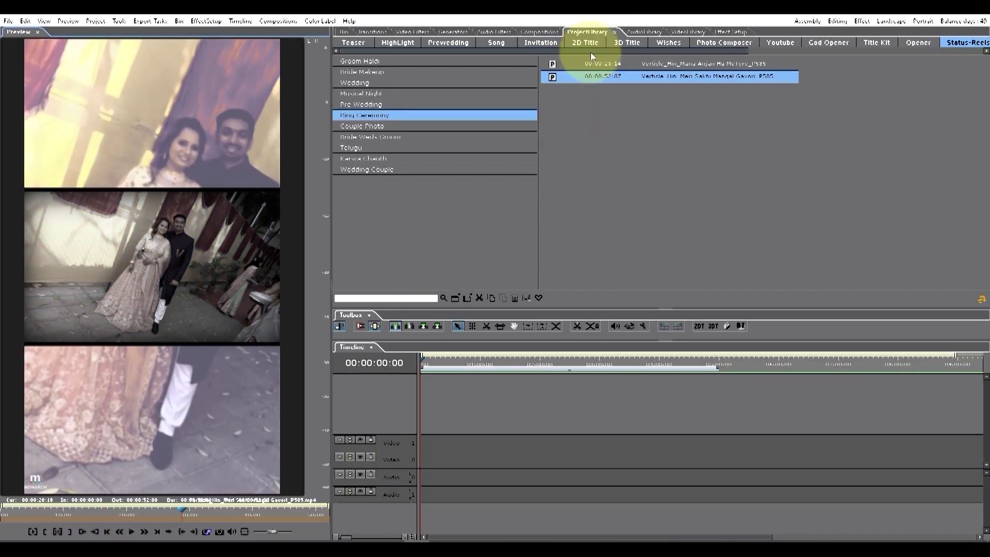
- Add the Sirivennela Red & Gold Title project from the vertical Telugu invitations near the start of the timeline
left_click(552, 43)
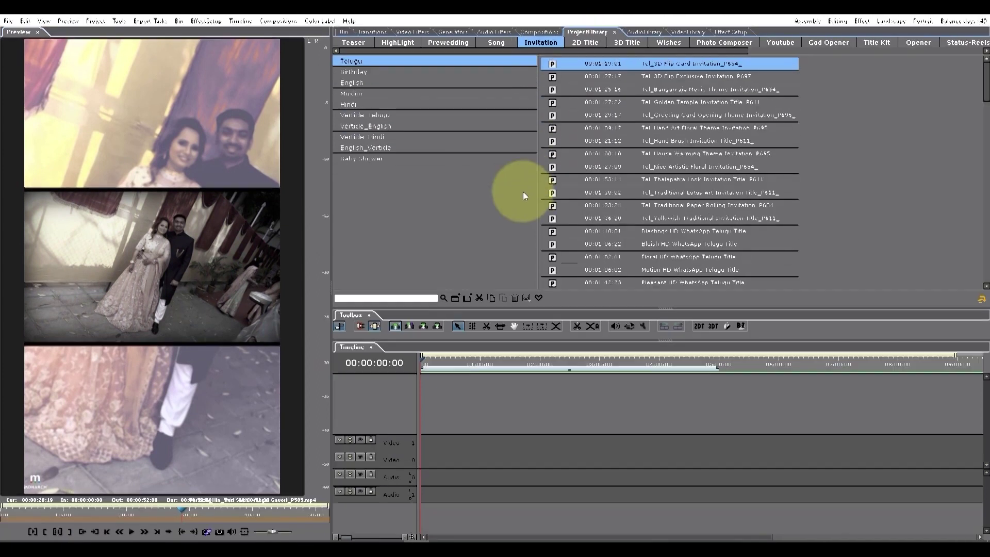
left_click(391, 115)
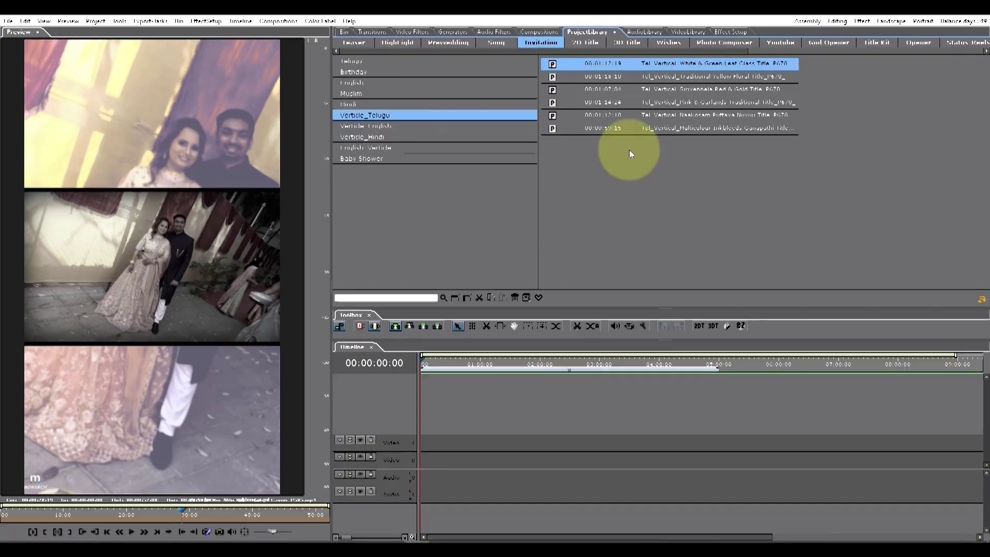
left_click(709, 89)
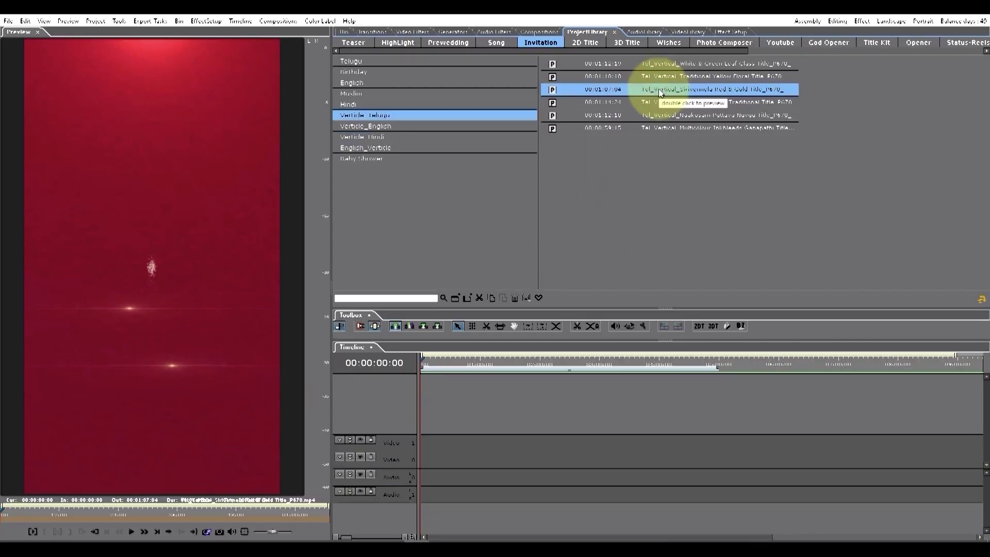
right_click(659, 90)
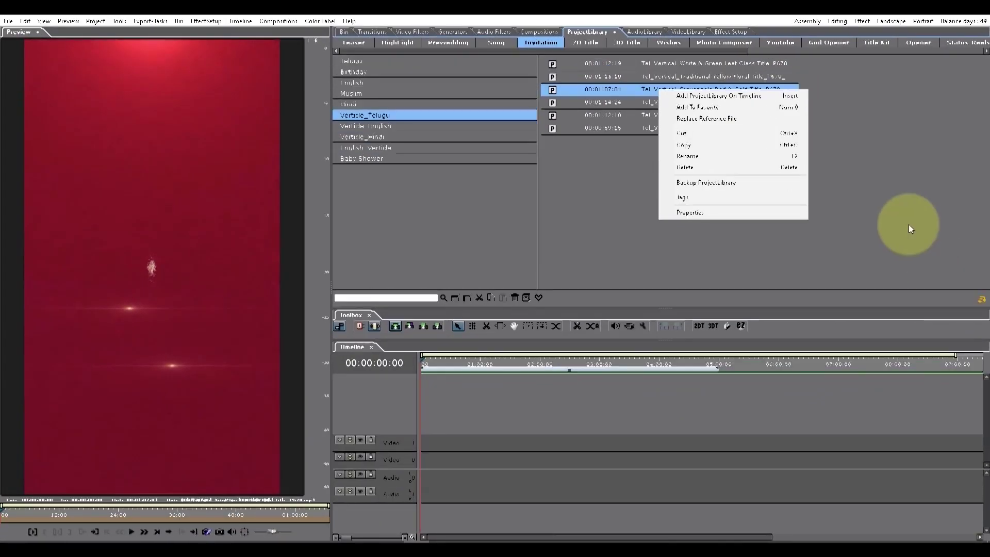
left_click(907, 224)
left_click(724, 92)
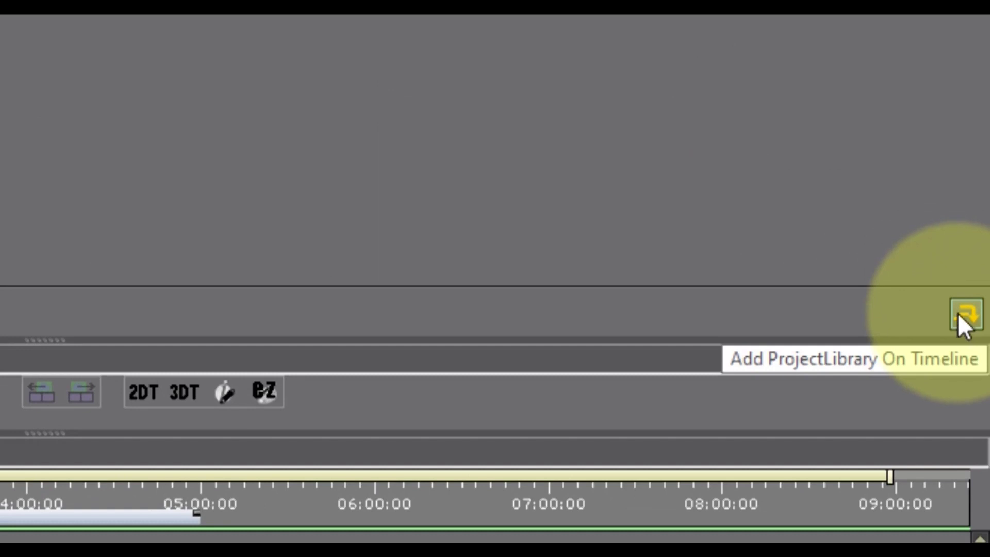
left_click_drag(721, 90, 423, 462)
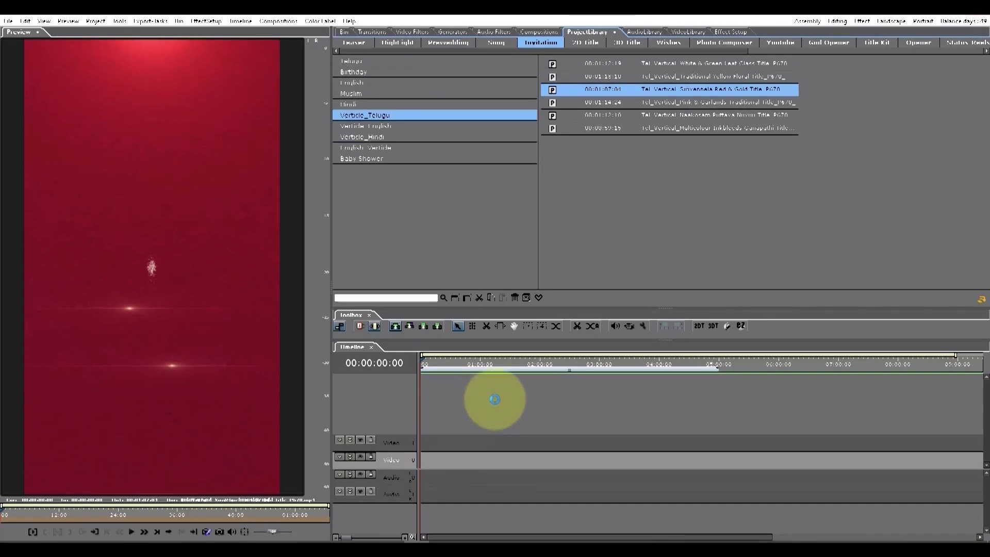
- Enlarge the timeline and return to its beginning to examine the first clips of the Sirivennela invitation
scroll(450, 435, "up", 3)
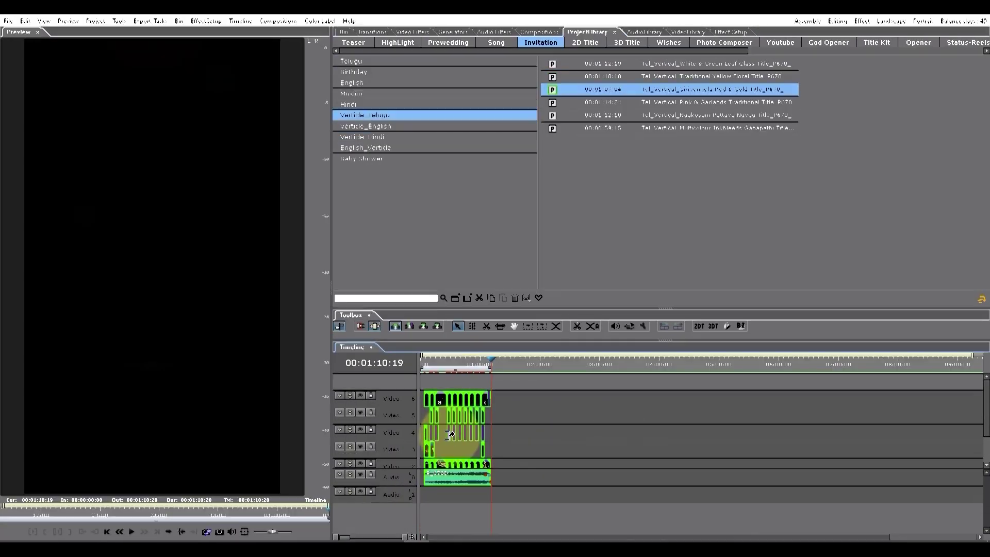
scroll(447, 435, "down", 1)
scroll(448, 435, "up", 4)
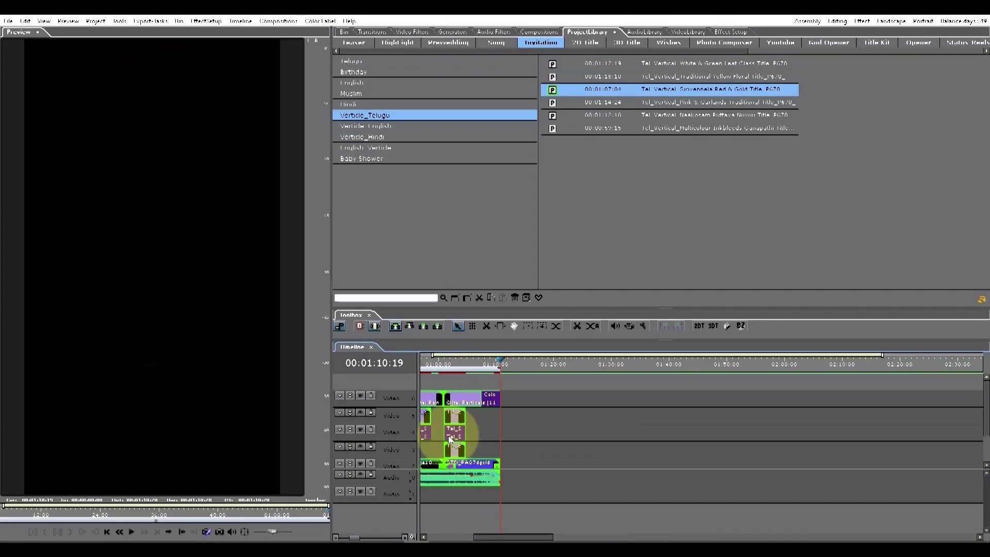
left_click_drag(504, 537, 418, 538)
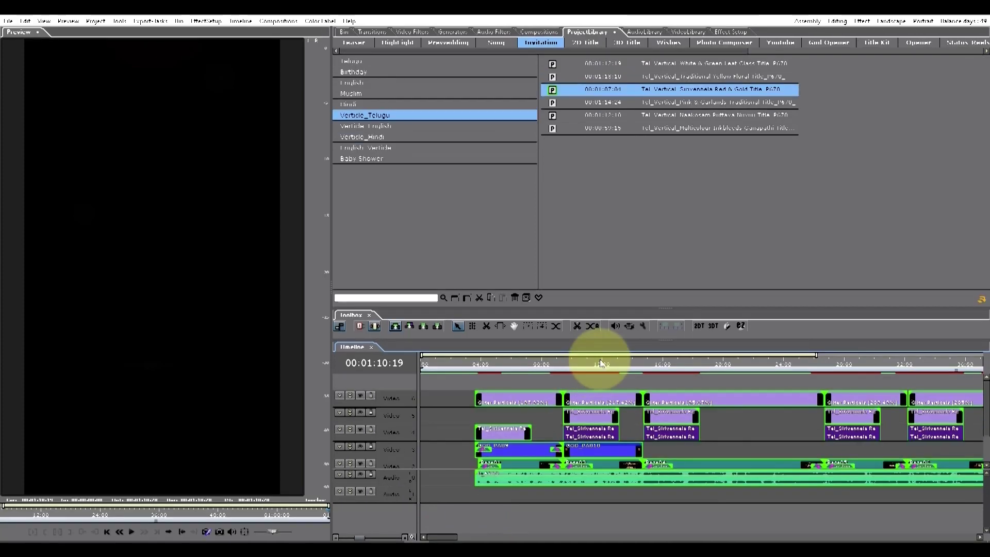
- Expand the Sirivennela Red & Gold project in the bin and look through its Backgrounf, Audio, Graphic, Page and Footage folders
scroll(634, 443, "up", 2)
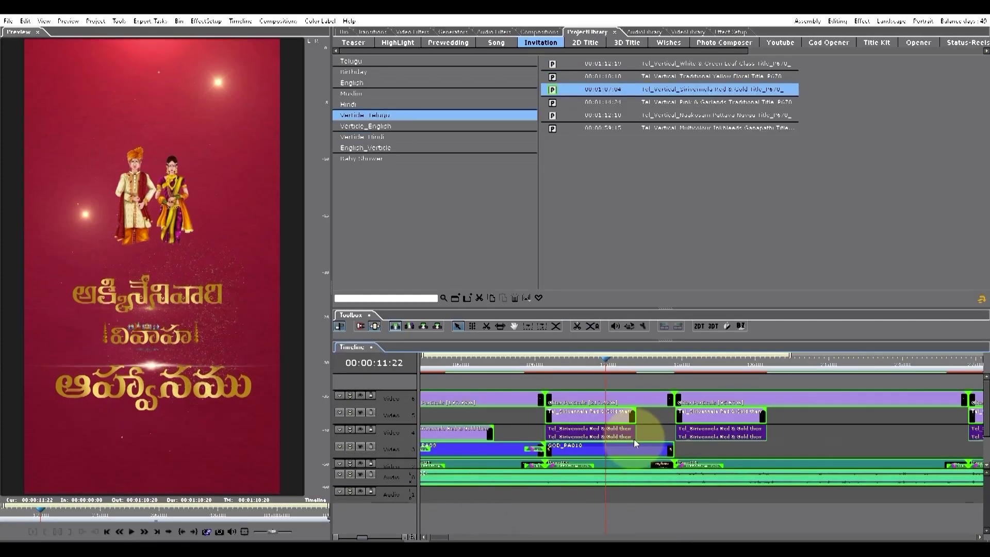
left_click(343, 31)
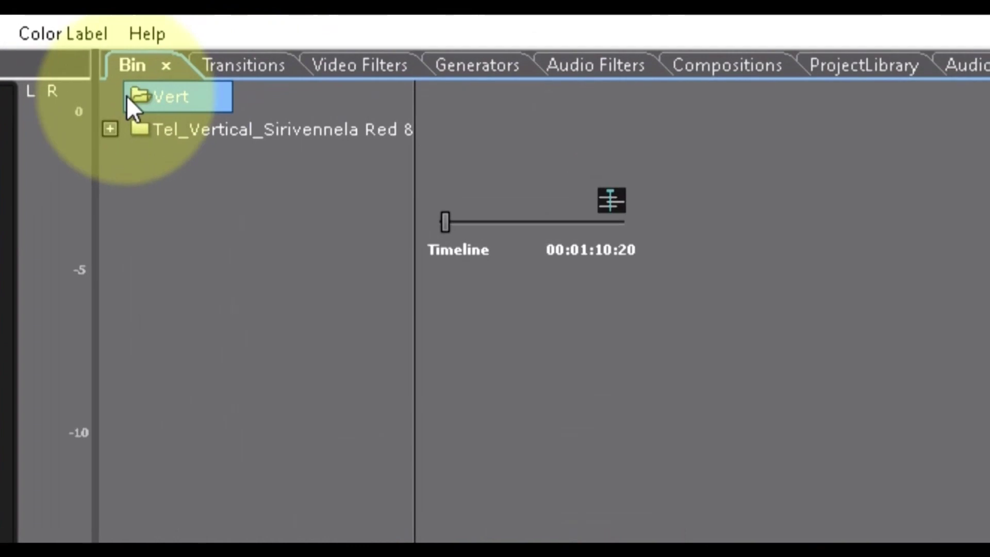
left_click(138, 138)
left_click(110, 128)
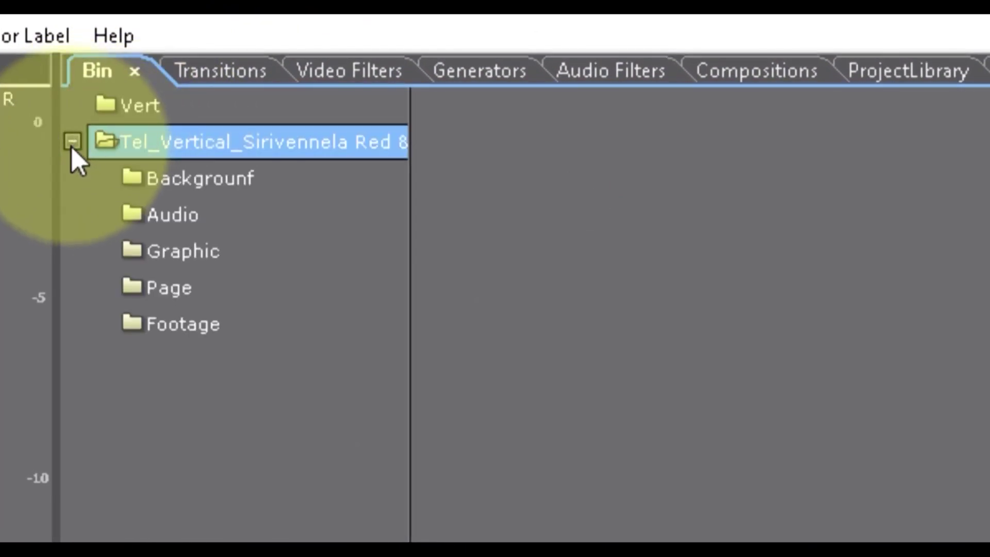
left_click(160, 181)
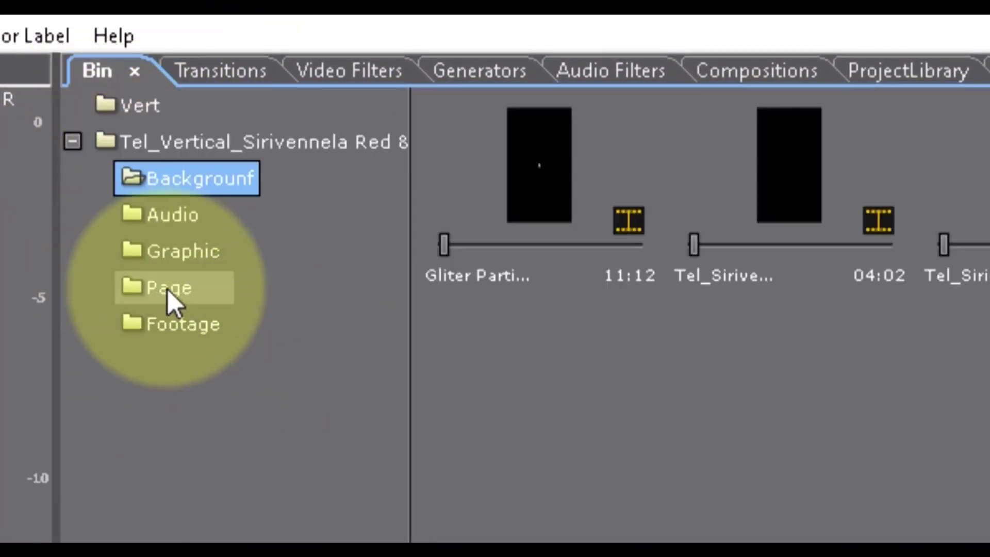
left_click(169, 223)
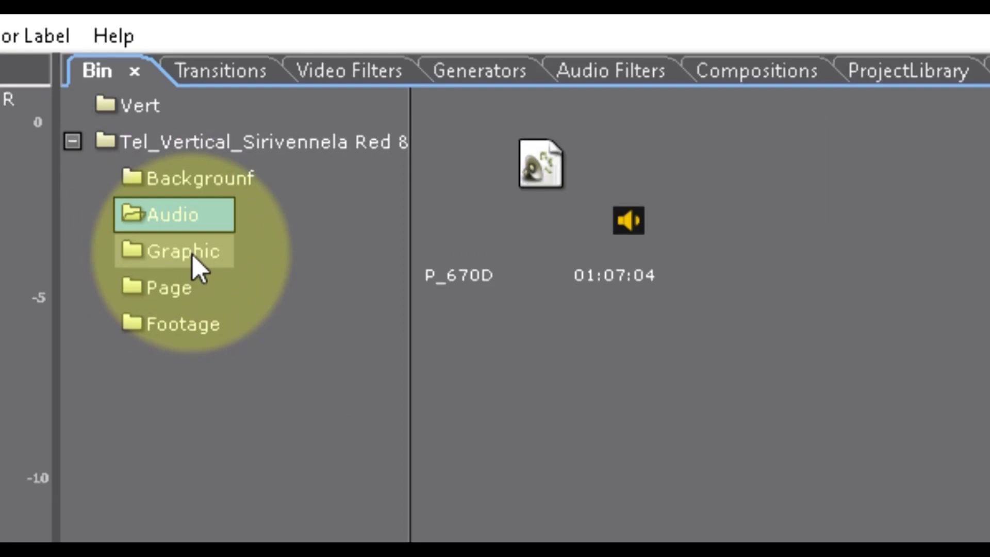
left_click(191, 254)
left_click(166, 299)
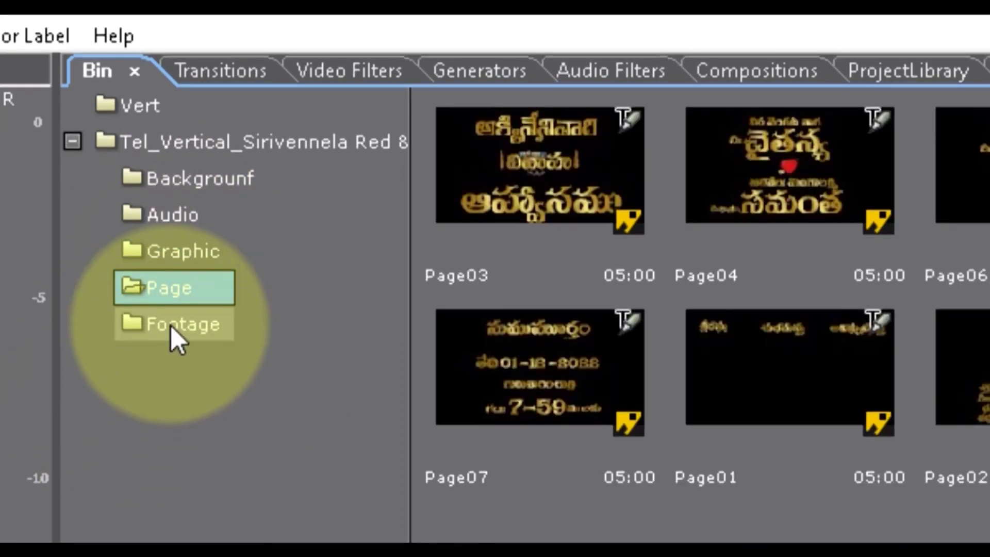
left_click(171, 325)
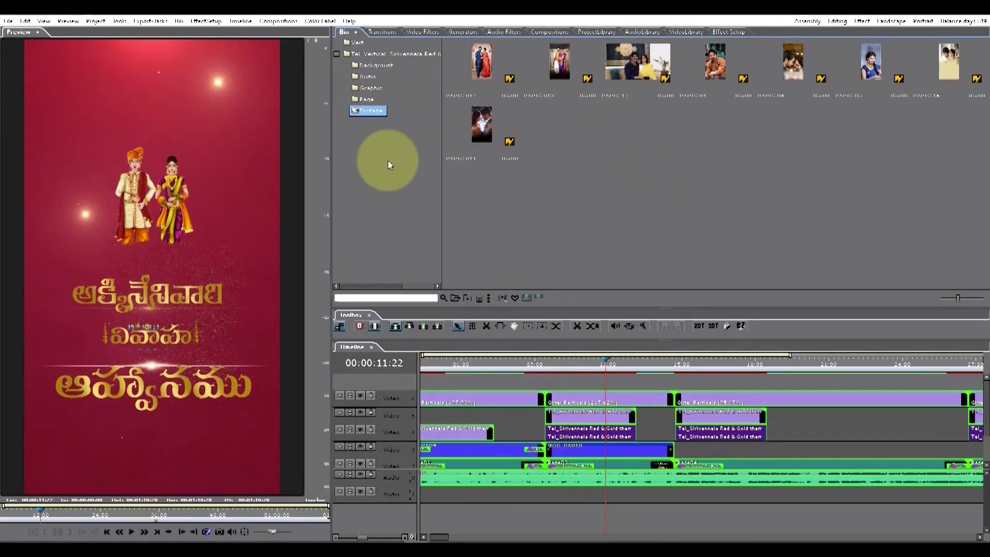
- Review the template's title pages in the Page folder and the sample photos in the Footage folder
left_click_drag(595, 362, 609, 363)
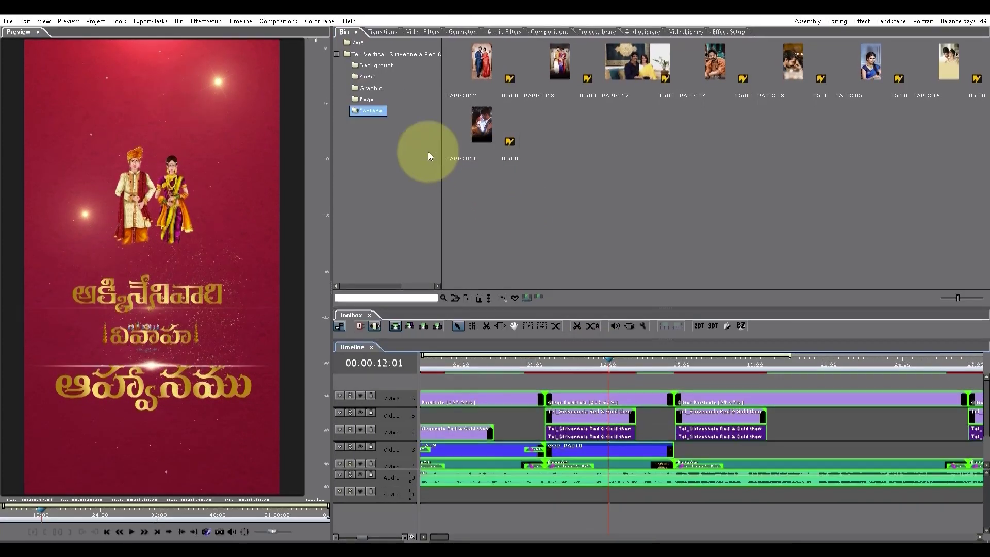
left_click(476, 66)
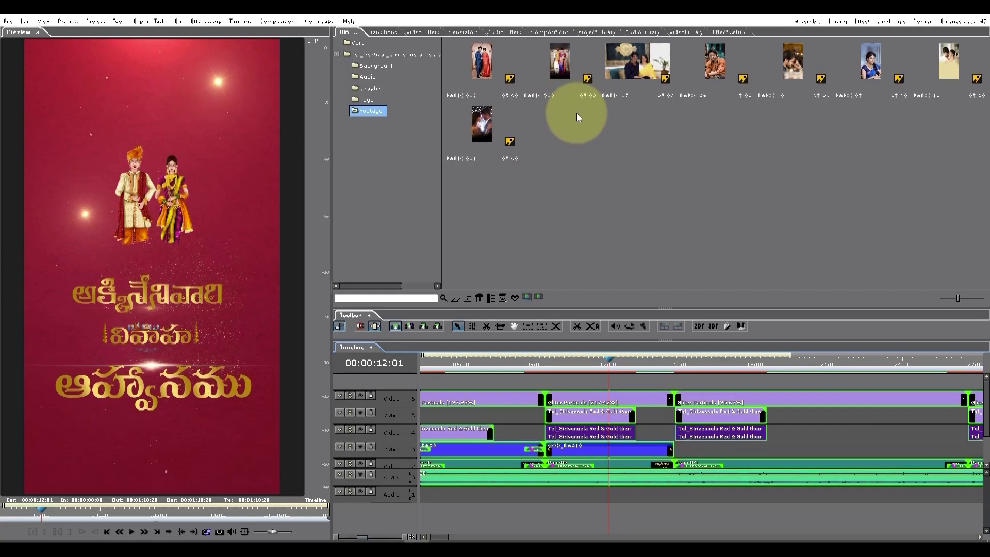
left_click(367, 99)
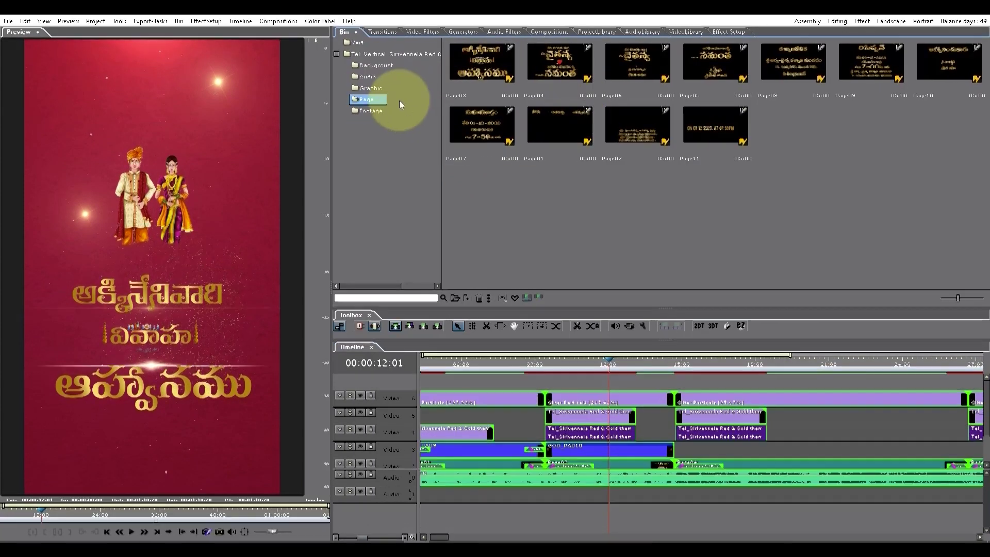
left_click(370, 88)
left_click(369, 100)
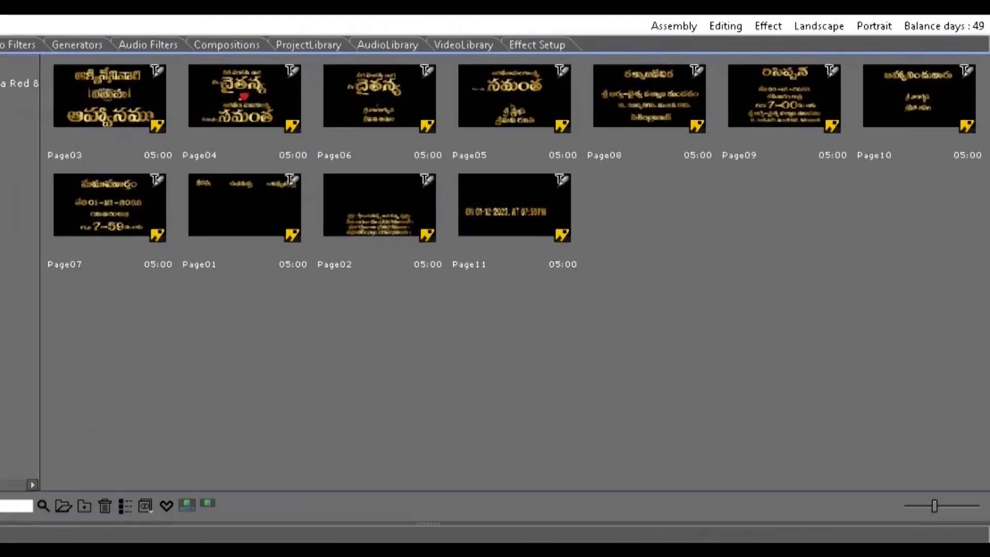
left_click(370, 111)
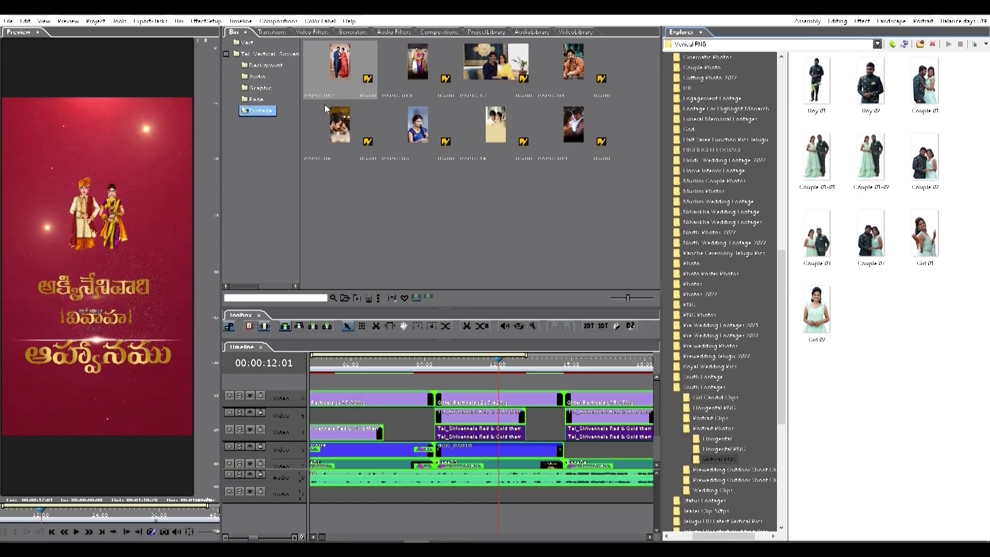
- Replace the portrait Footage photos with Vertical PNG pictures, including Couple 01-02 for PAPIC 012, Couple 01-01 for PAPIC 013 and Couple 01 for PAPIC 011
key("ctrl")
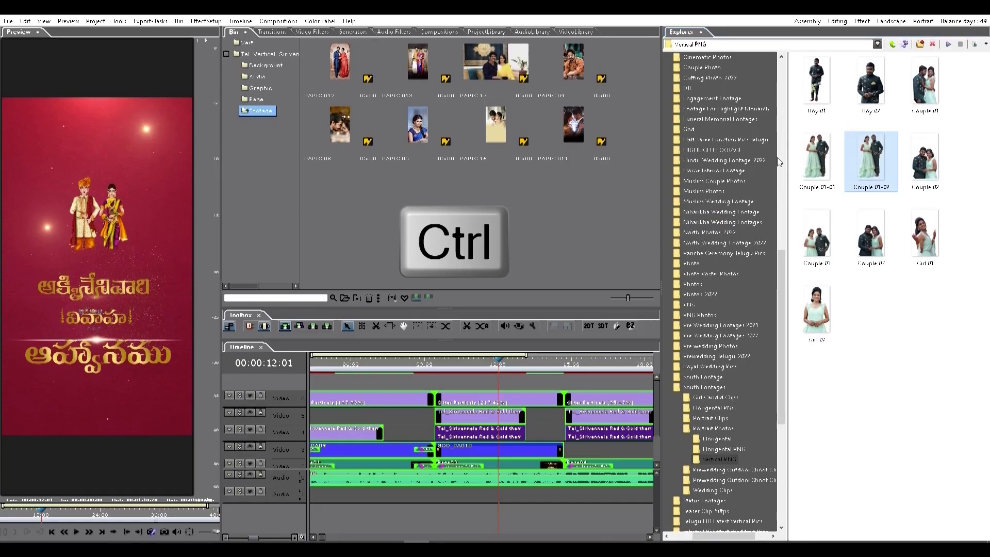
left_click(348, 65)
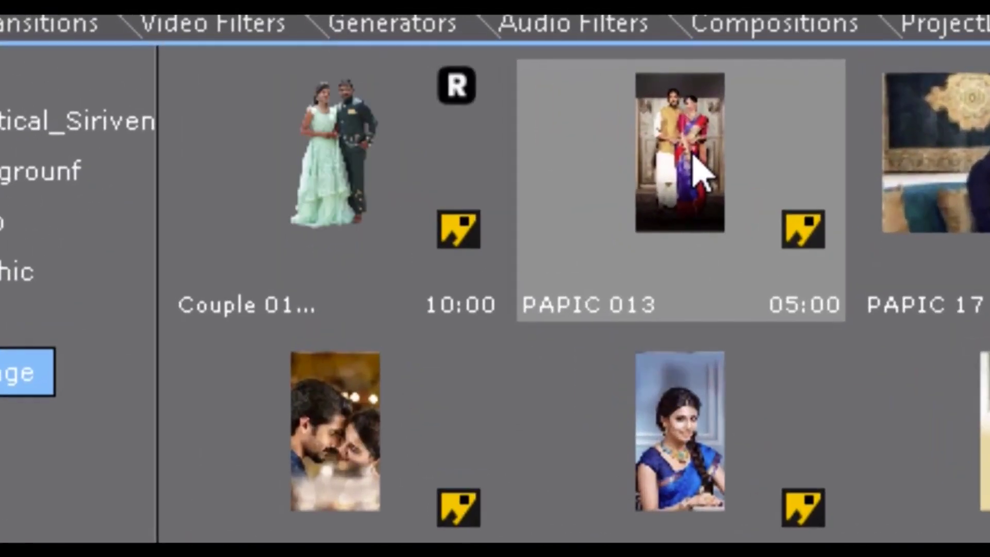
left_click(426, 71)
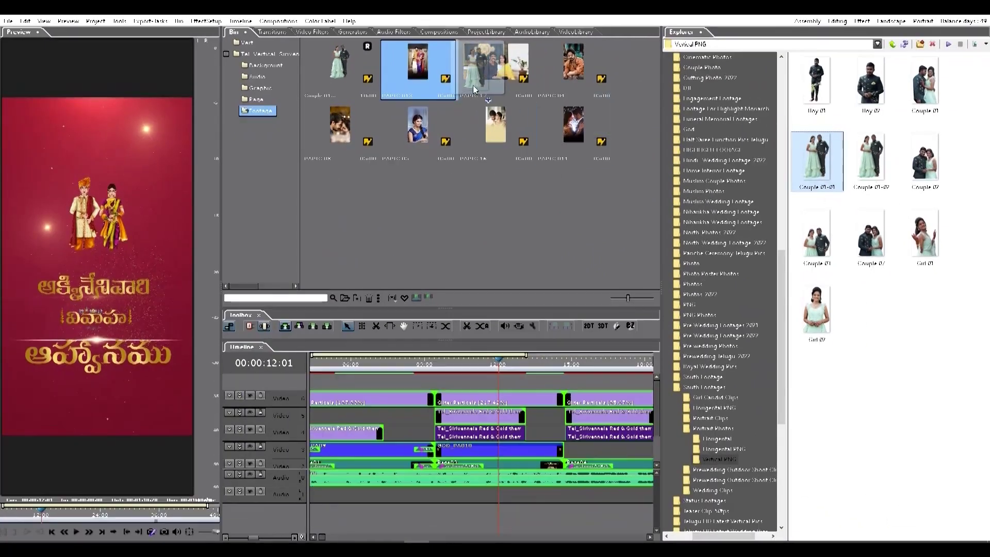
left_click_drag(474, 89, 435, 79)
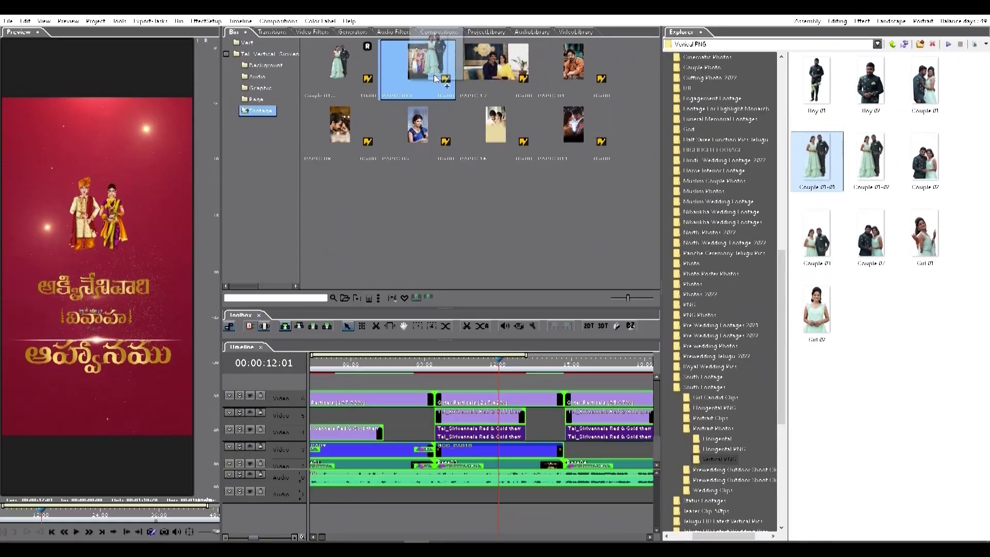
left_click(934, 91)
left_click_drag(646, 138, 573, 124)
- Replace the landscape photo PAPIC 17 in the Footage folder with Couple 10 from the Horigental folder of Portrait Photos
left_click(517, 77)
left_click(725, 449)
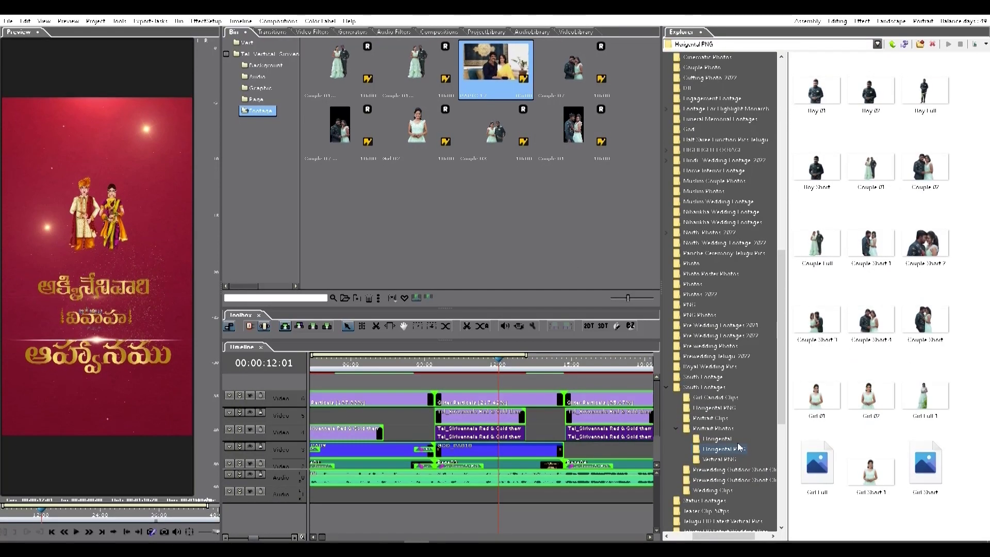
left_click(717, 438)
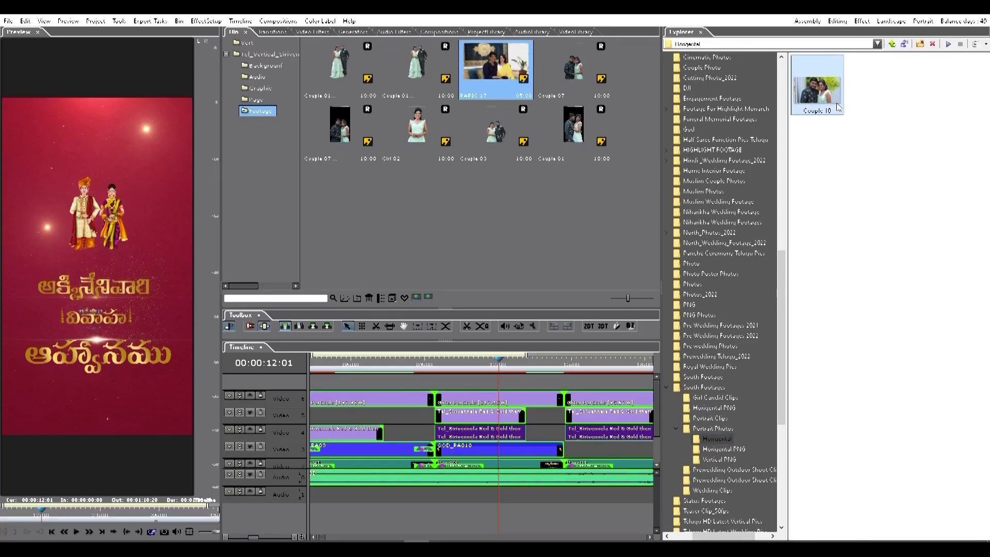
left_click_drag(836, 107, 509, 72)
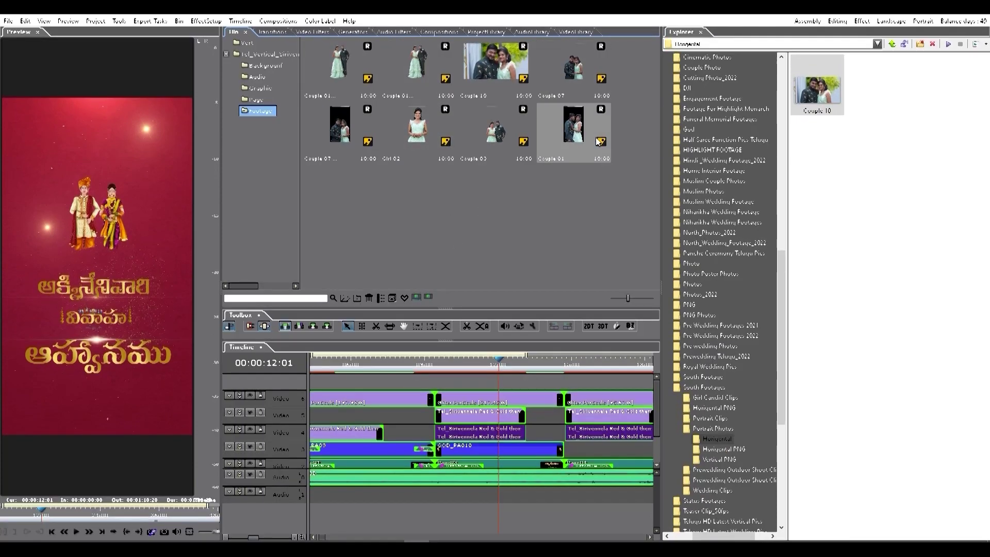
- Scrub through the invitation timeline to check how the replaced photos sit in the page layouts
left_click(381, 361)
left_click_drag(381, 360, 483, 364)
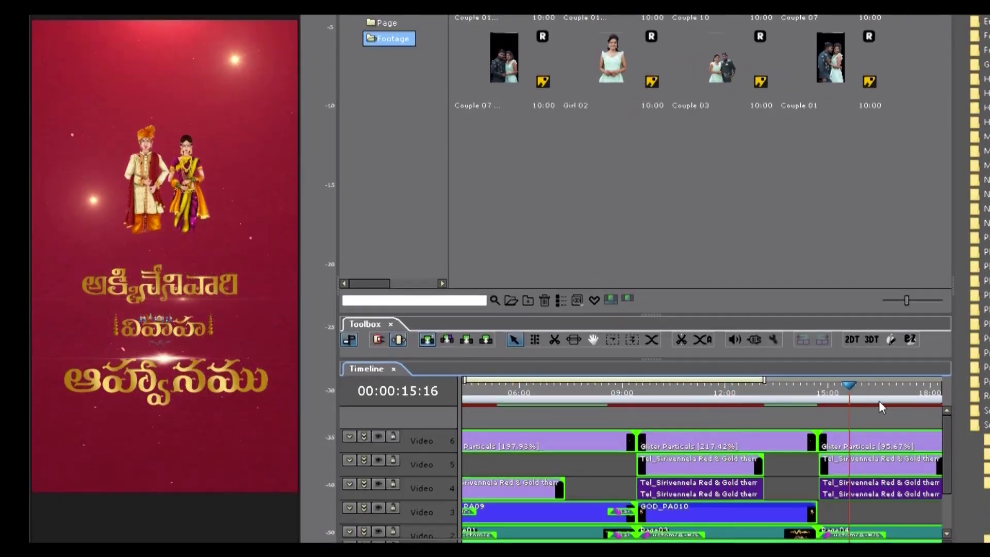
left_click_drag(879, 402, 889, 407)
scroll(887, 482, "down", 5)
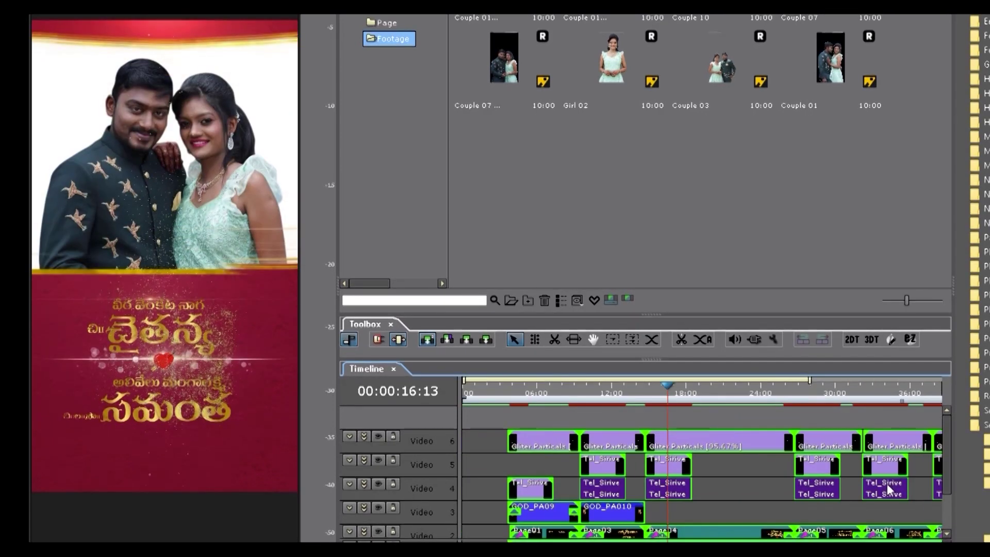
left_click_drag(647, 395, 694, 398)
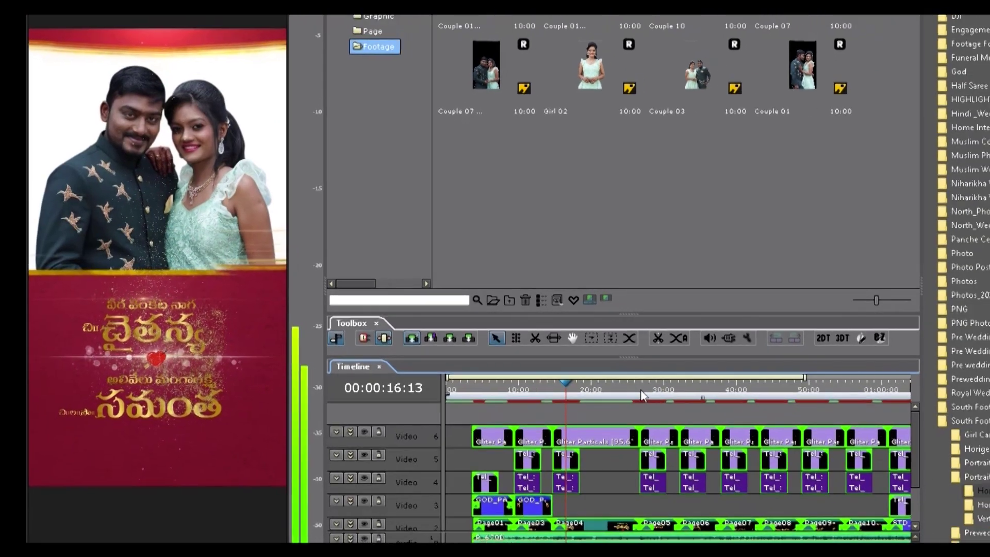
left_click_drag(476, 369, 520, 372)
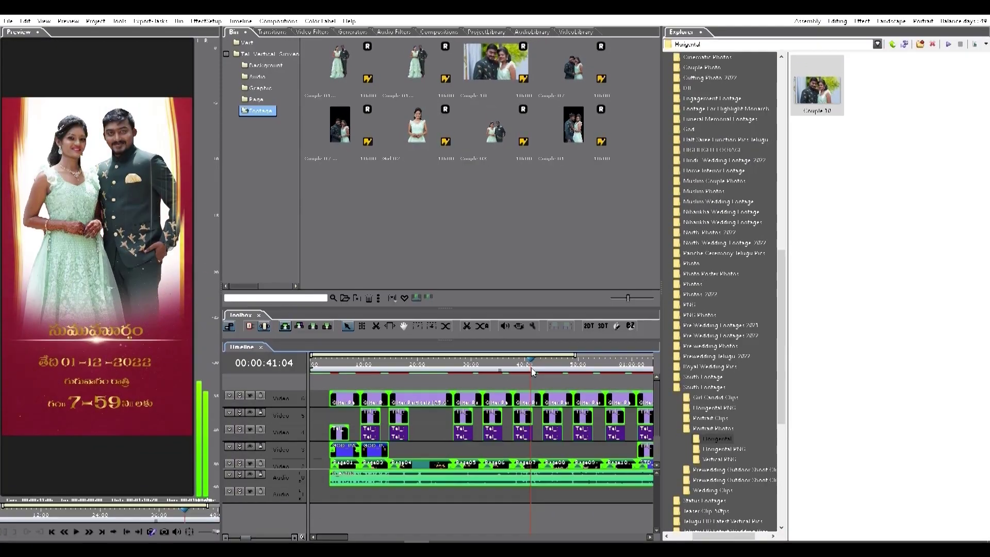
left_click_drag(499, 372, 493, 371)
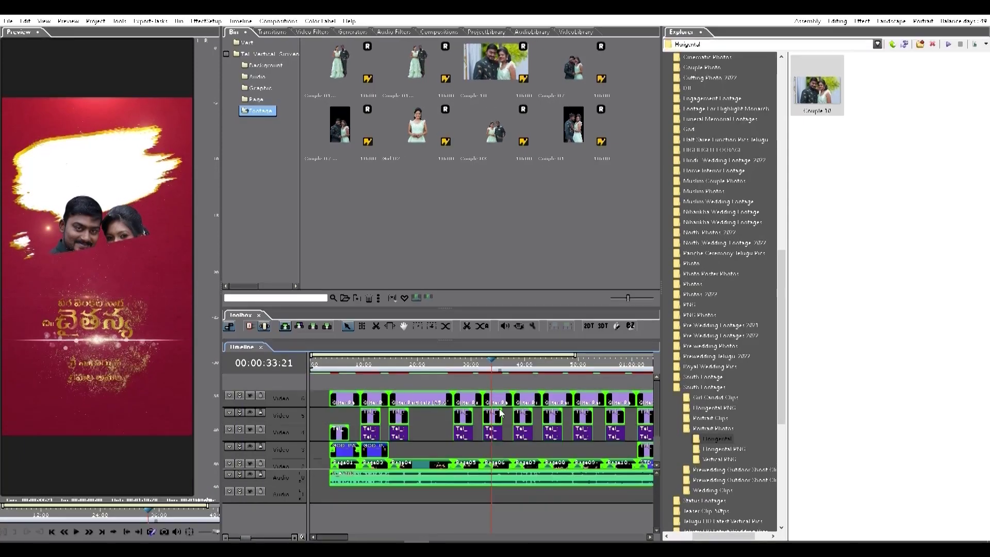
- Expose the photo tracks around Page06 at 00:00:35:02 and ungroup the template clips
scroll(498, 407, "up", 1)
scroll(497, 406, "up", 1)
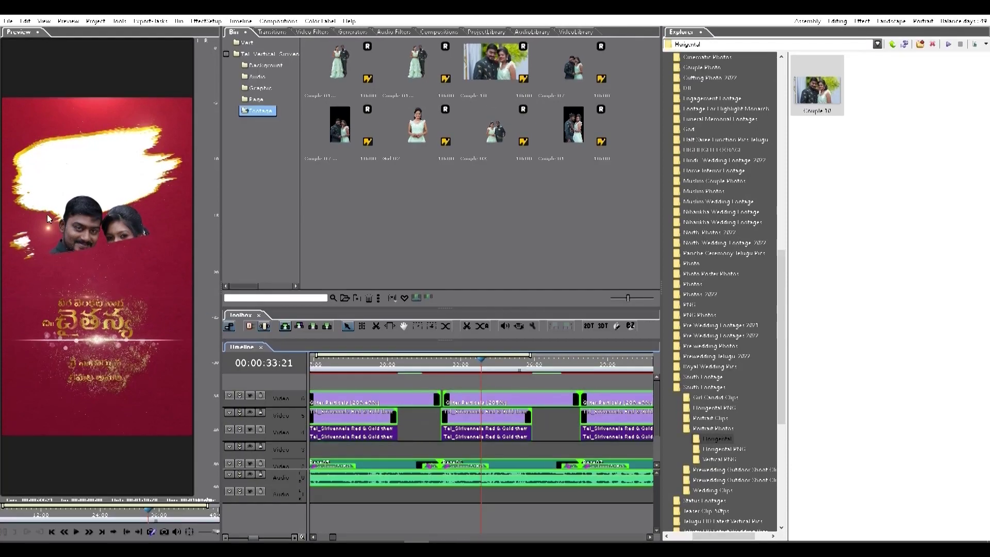
left_click(501, 364)
left_click_drag(505, 364, 511, 364)
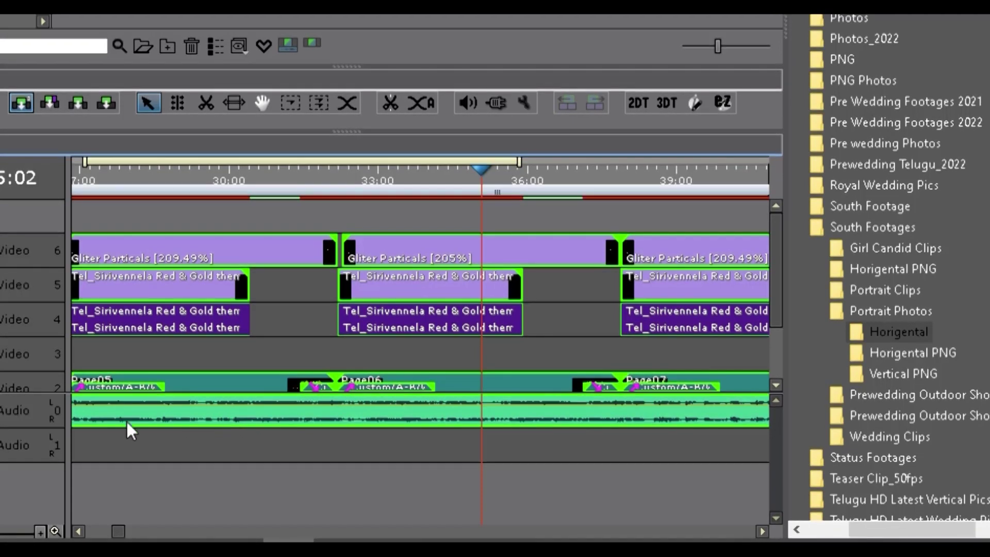
left_click_drag(33, 393, 33, 445)
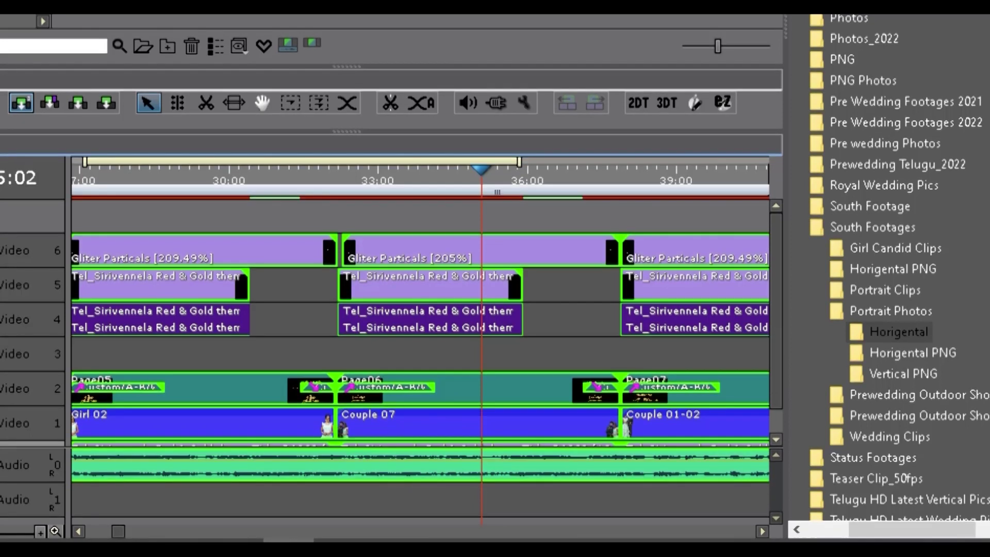
left_click(1, 389)
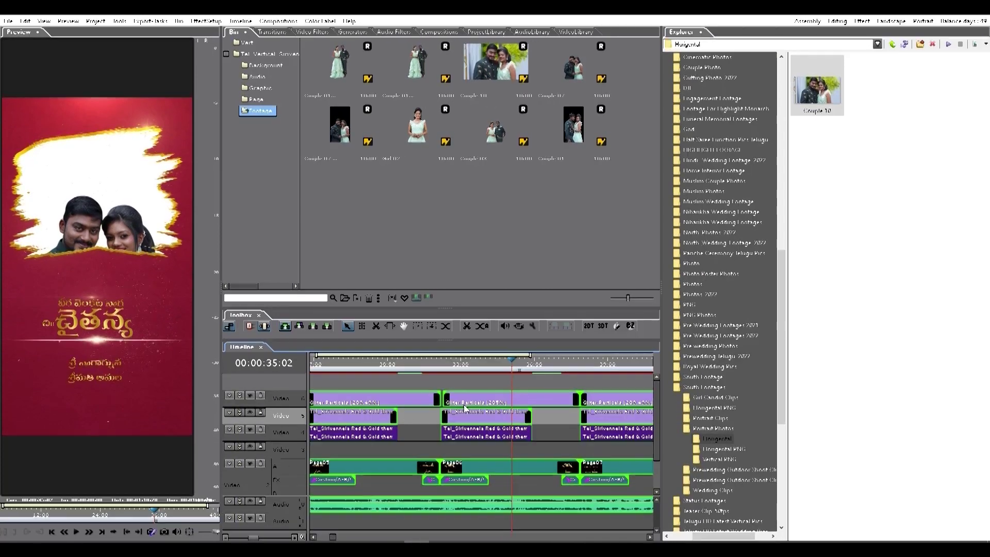
right_click(479, 422)
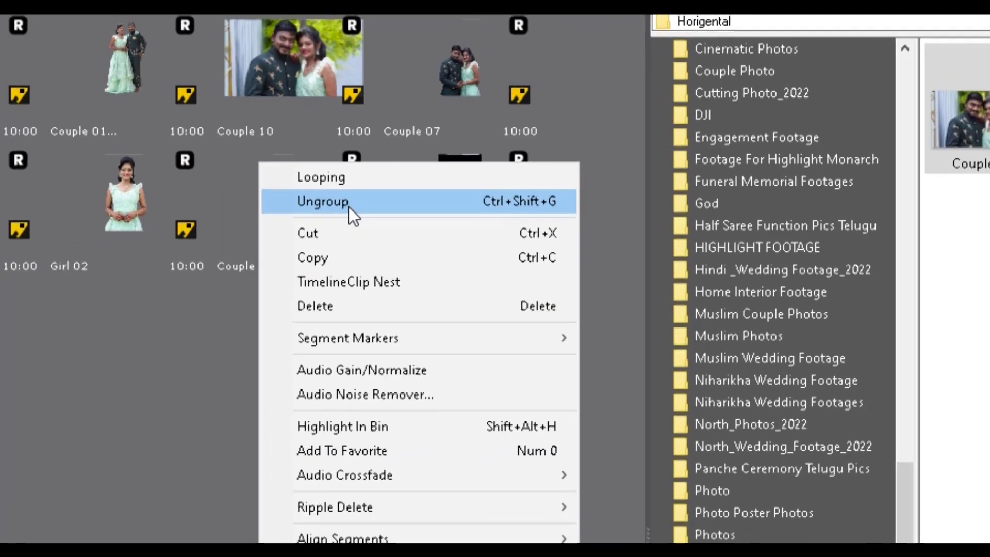
left_click(320, 219)
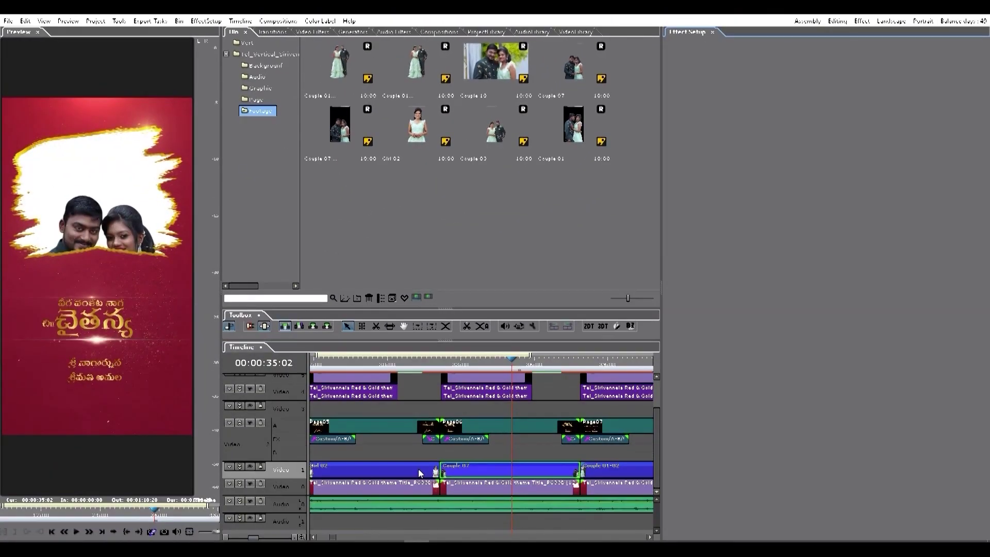
- Open the Position and Mask settings of the Motion filter on the Couple 07 photo clip, with Position Y ready for editing
left_click(497, 470)
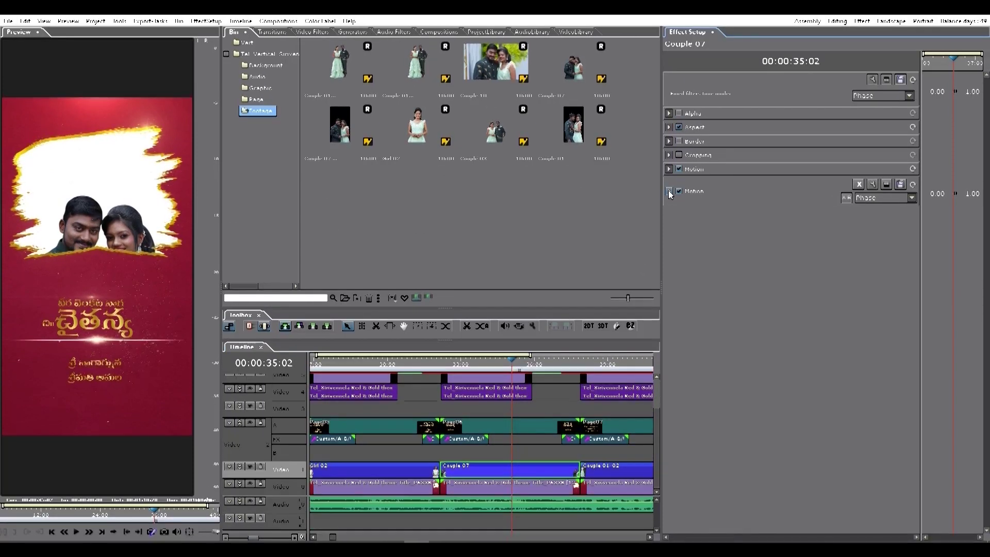
left_click(668, 192)
left_click(675, 213)
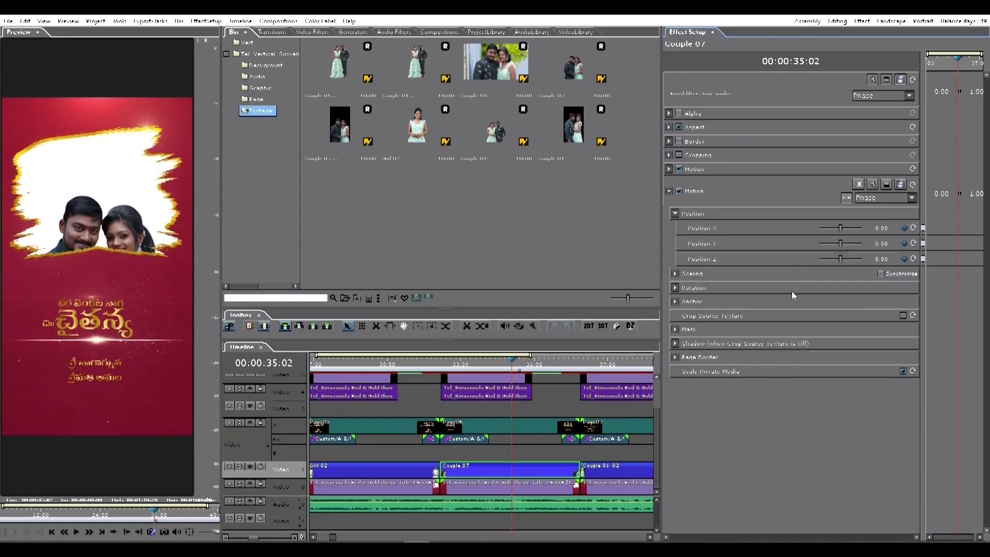
left_click(676, 330)
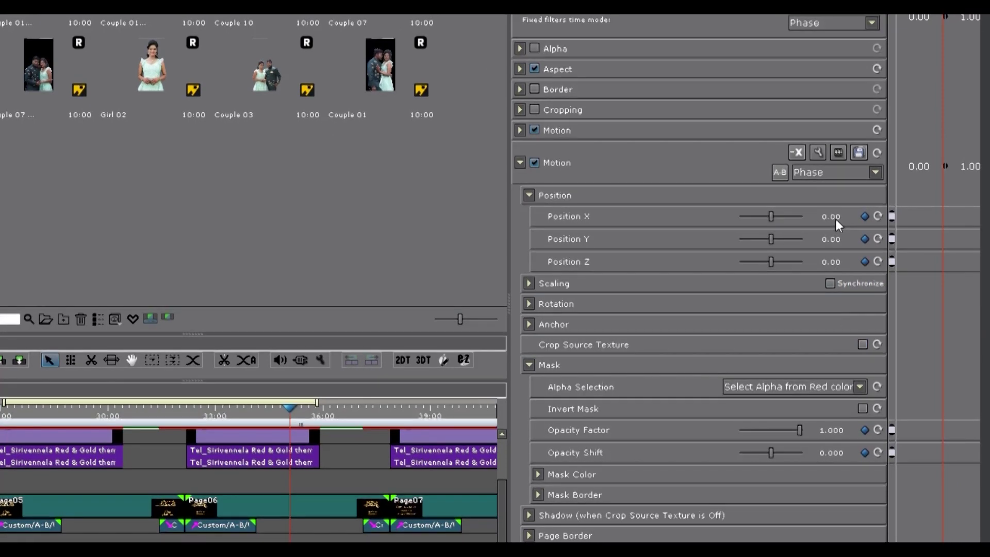
left_click(831, 239)
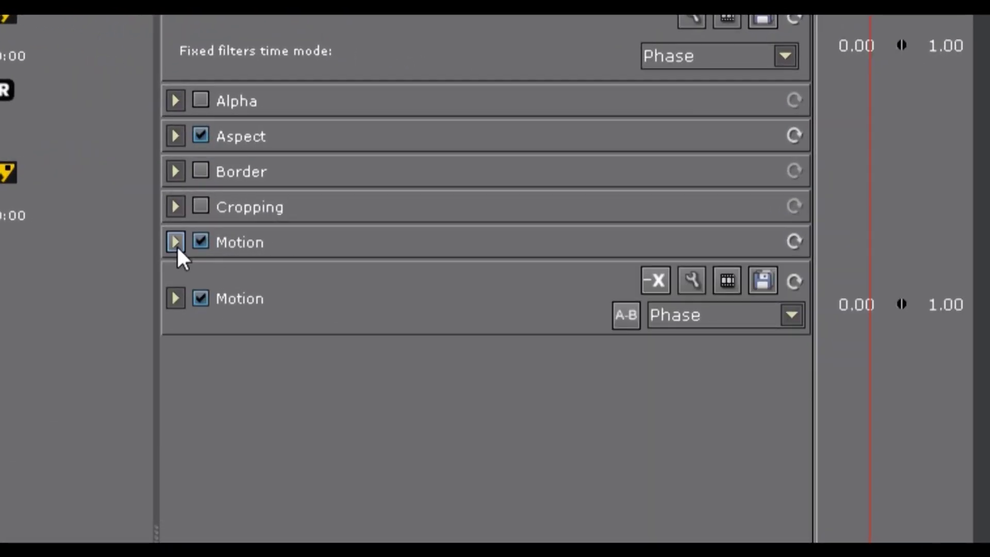
- Adjust Position Y of the Motion filter on the Girl 02 clip to reframe the bride's photo, and play the timeline
left_click(176, 244)
left_click(194, 276)
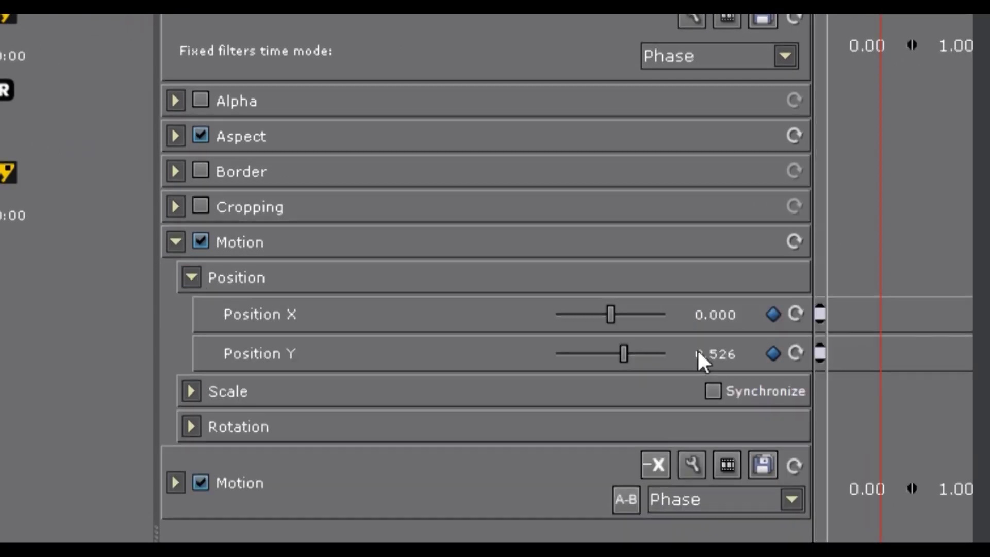
left_click(720, 354)
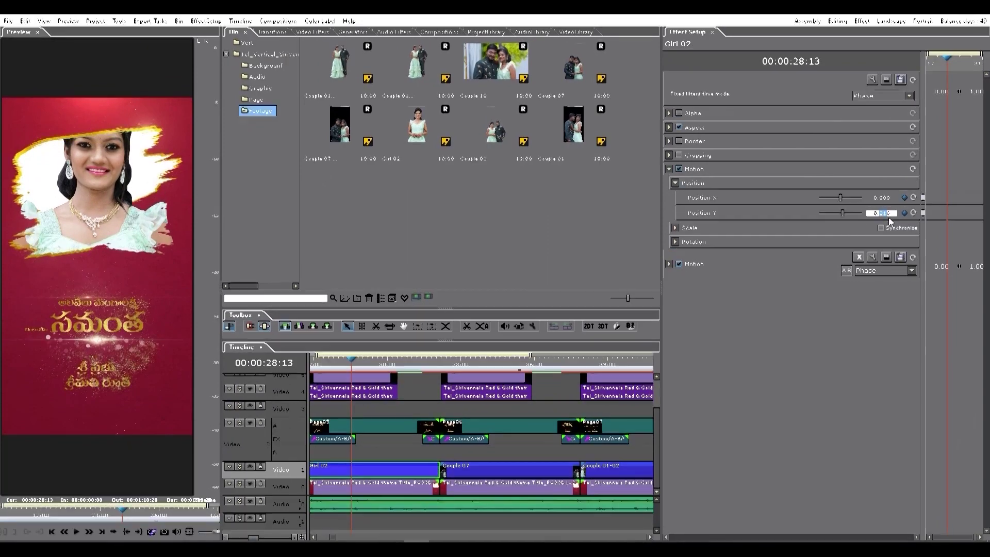
scroll(888, 222, "up", 6)
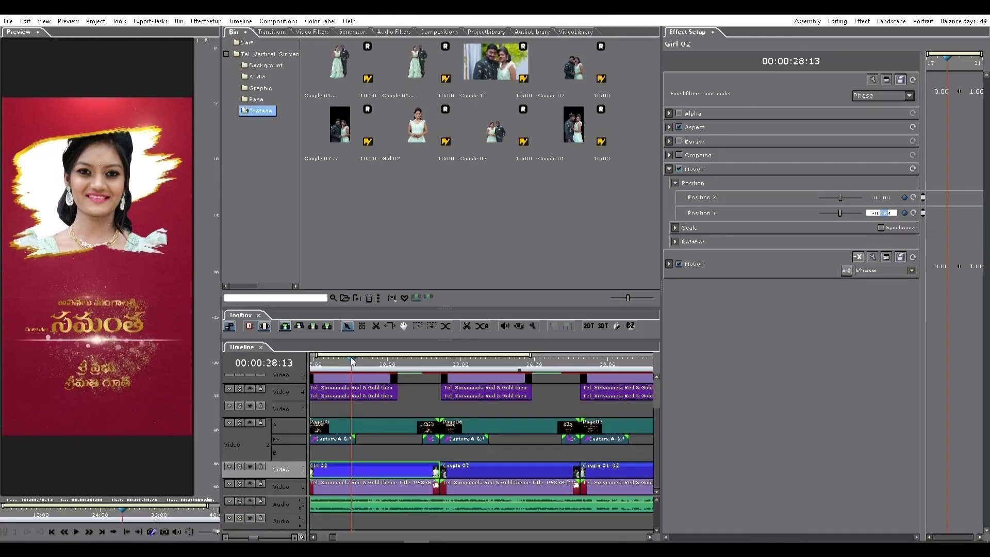
left_click(369, 364)
key("space")
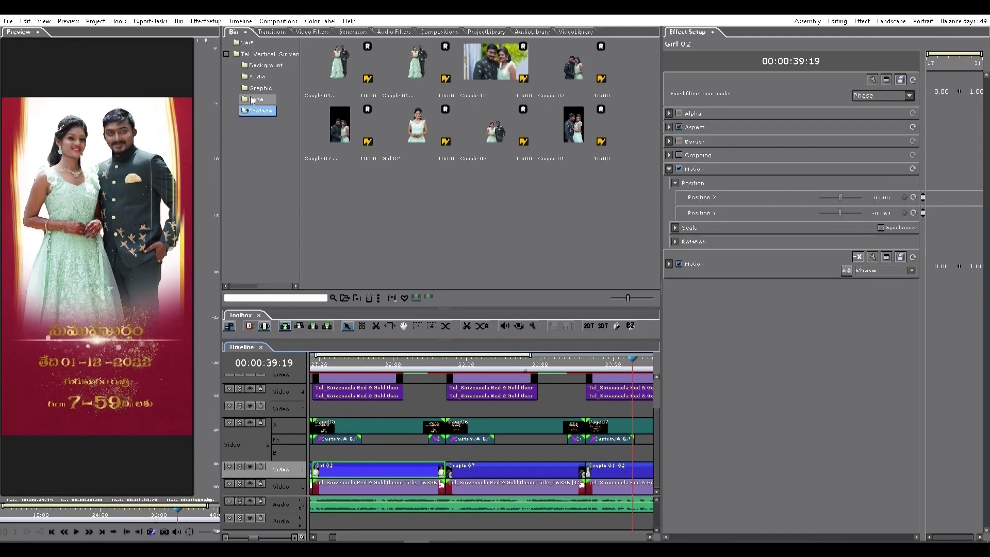
- Open the Page03 title from the template's Page folder as an iTitle project
left_click(252, 101)
left_click(347, 65)
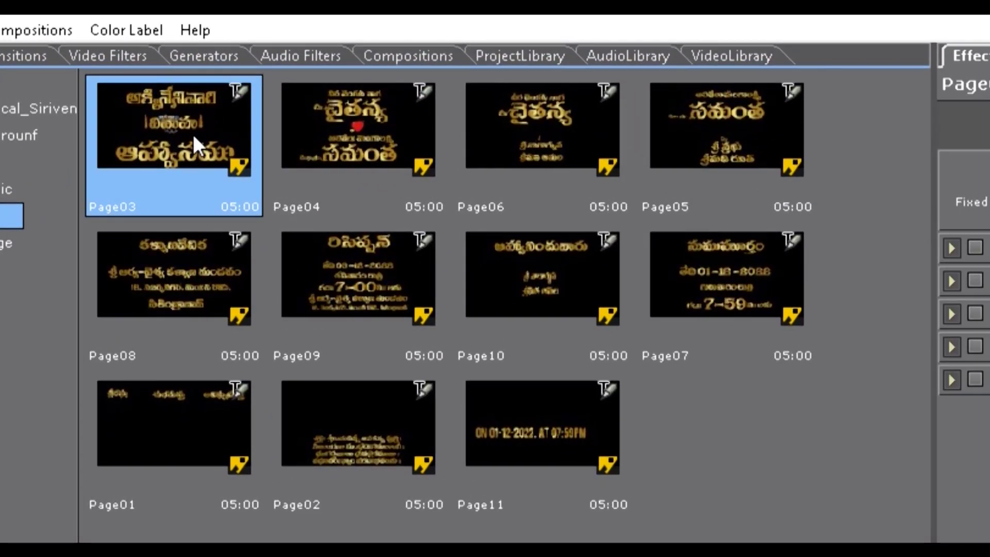
right_click(194, 137)
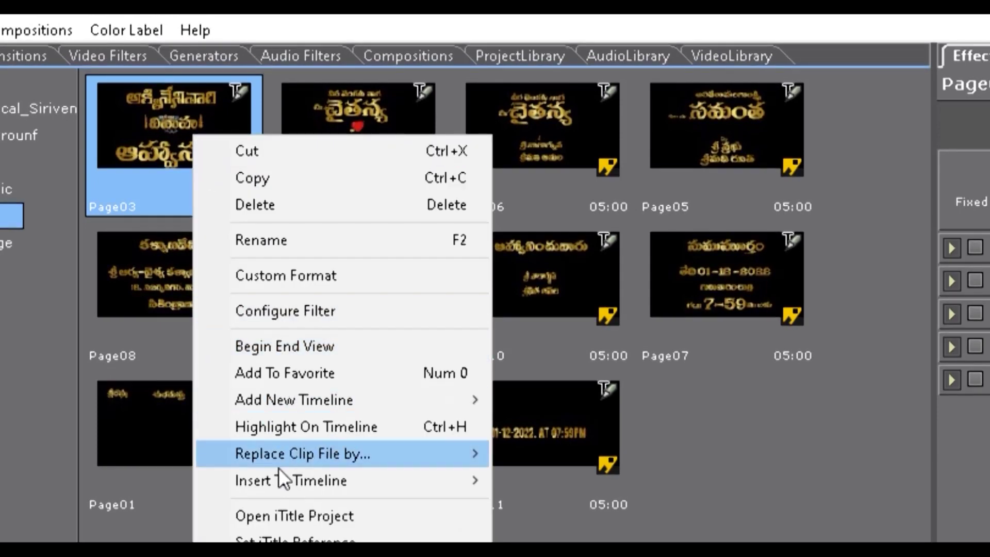
left_click(283, 516)
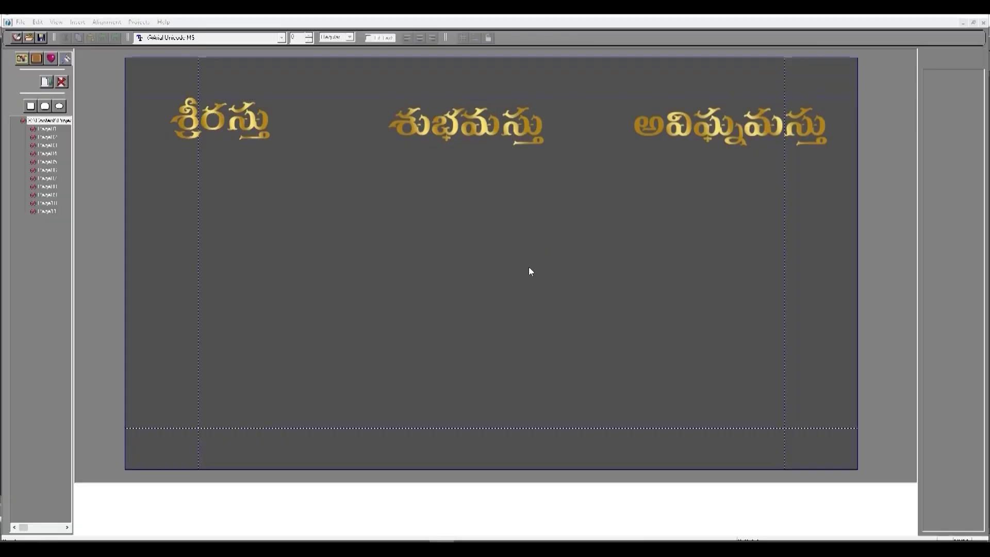
- Look through the first title pages of the iTitle project and display Page03
left_click(494, 322)
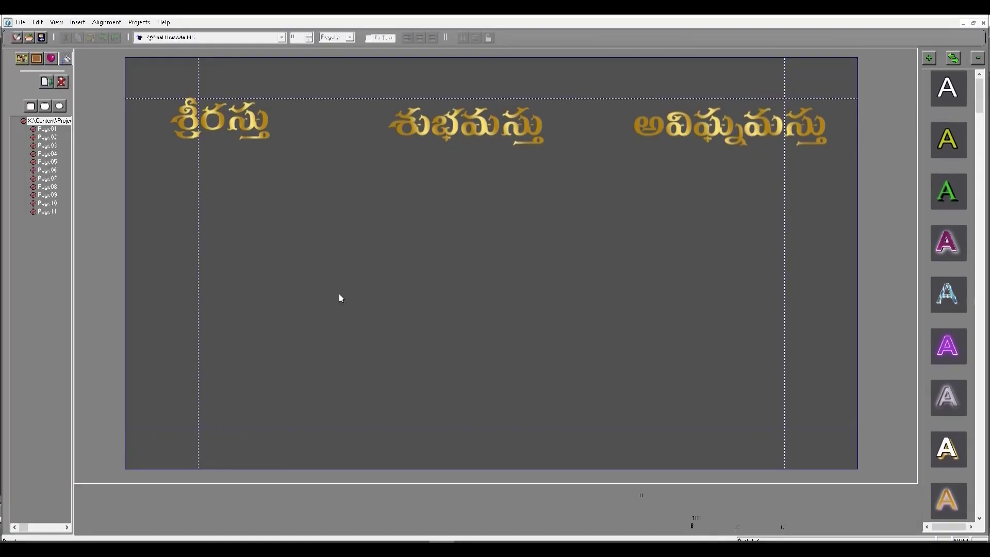
left_click(48, 137)
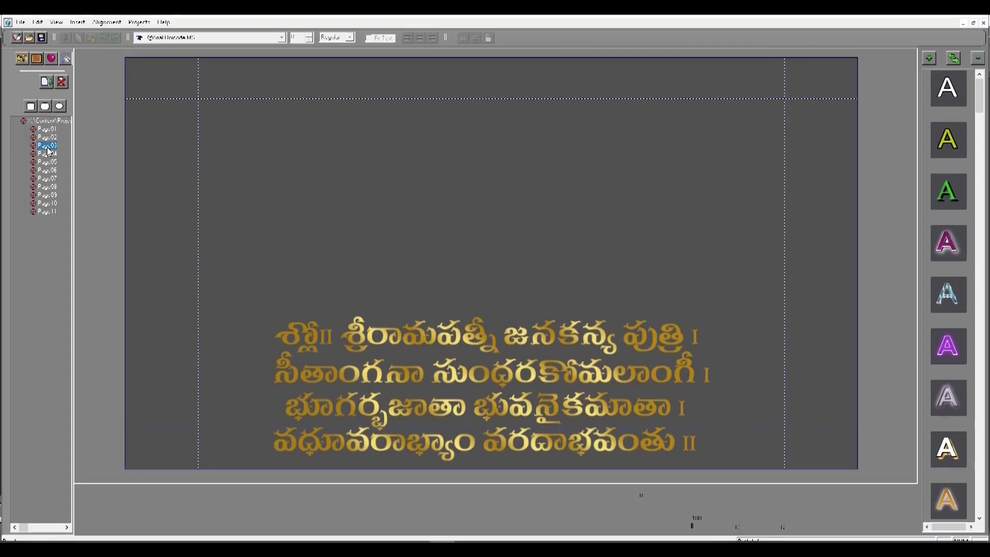
left_click(48, 162)
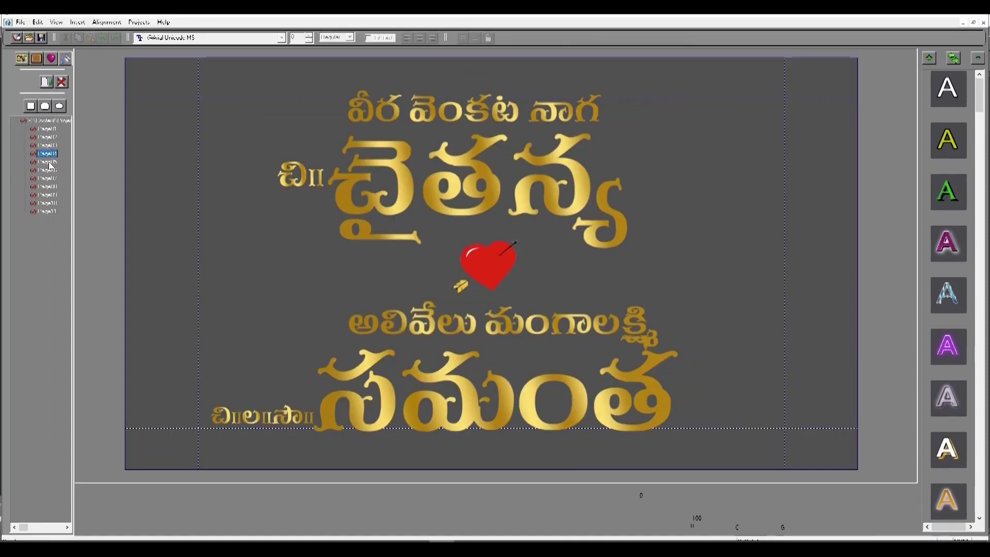
left_click(49, 130)
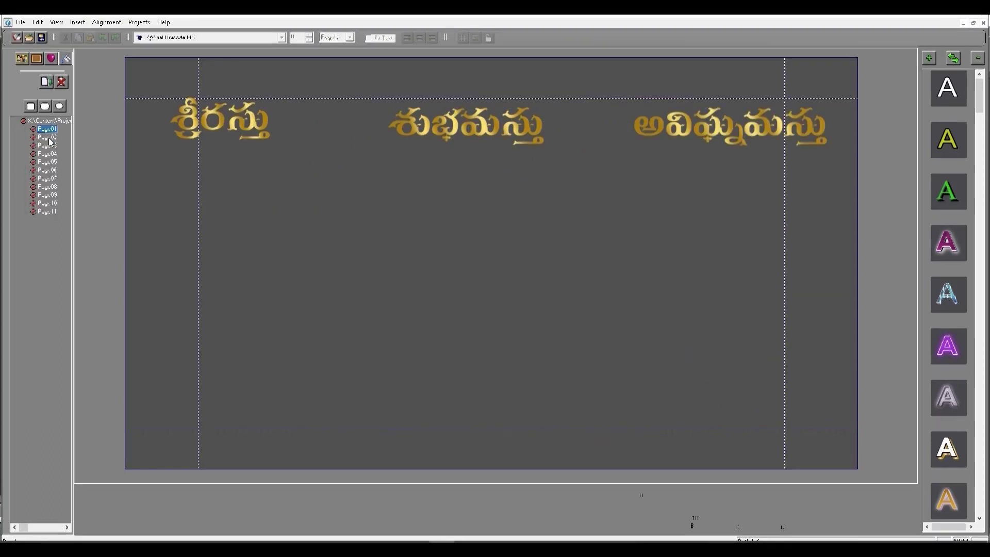
left_click(47, 137)
left_click(50, 147)
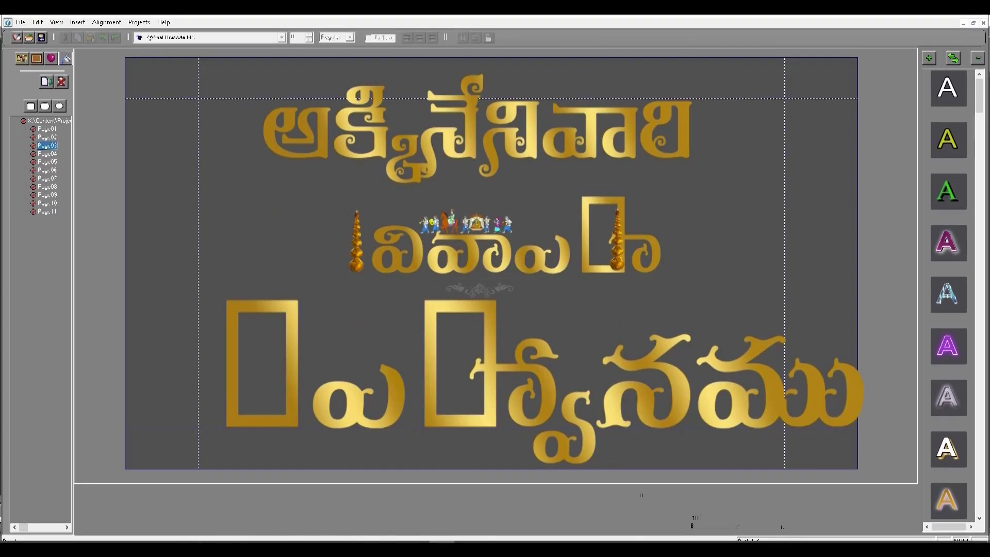
- Replace the family-name line at the top of Page03 with the couple's family name in Telugu script, using Shree-Lipi input
left_click(260, 119)
key("Scroll_Lock")
type("క")
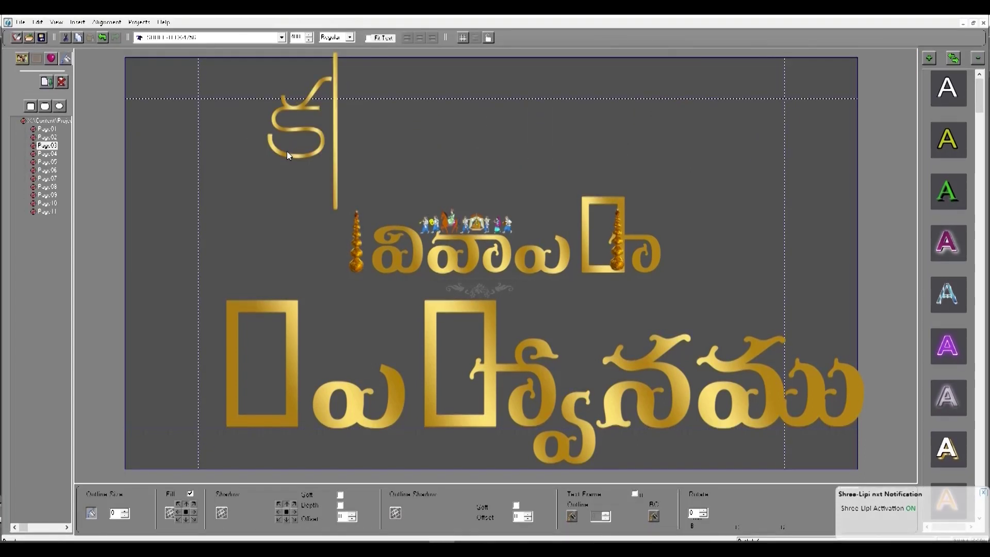
type("ే")
key("BackSpace")
key("BackSpace")
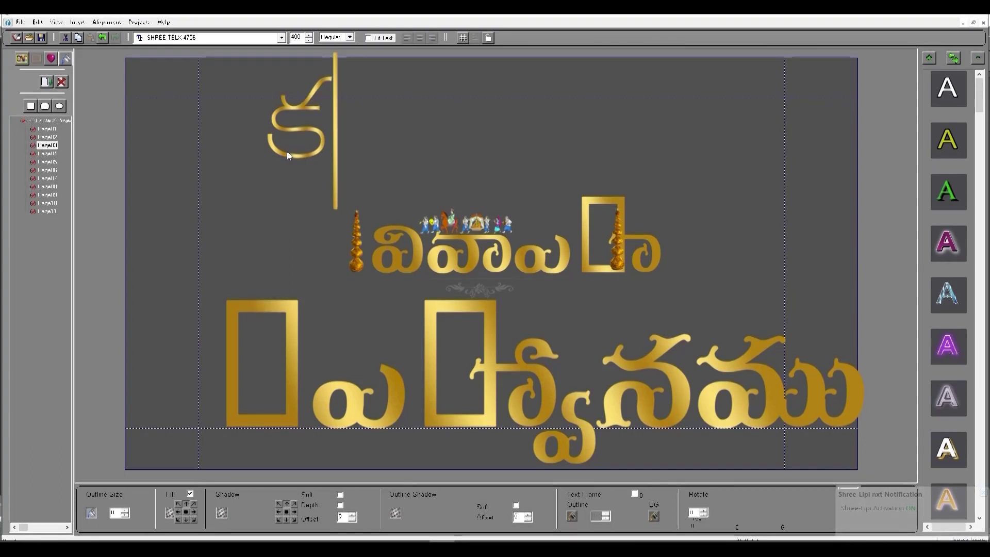
type("కా")
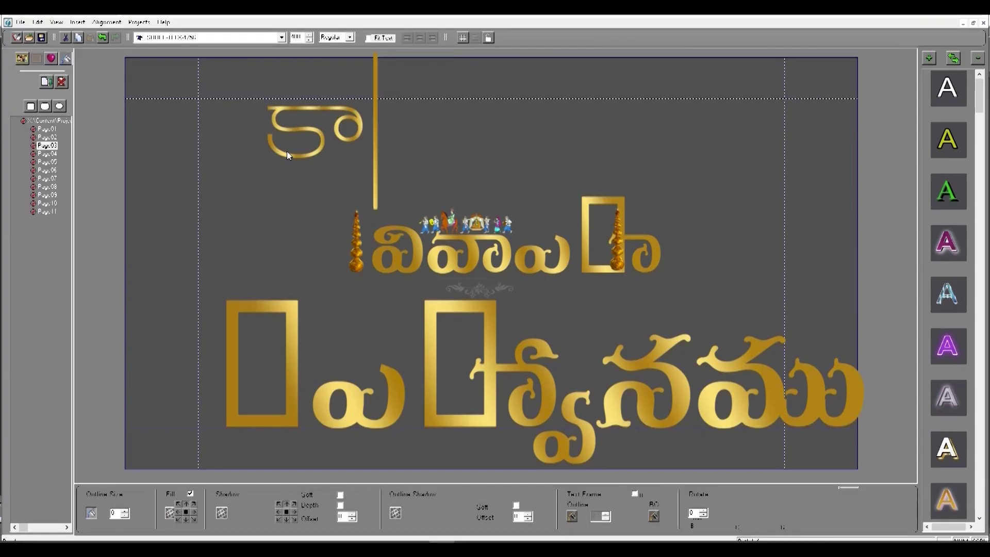
type("వూ")
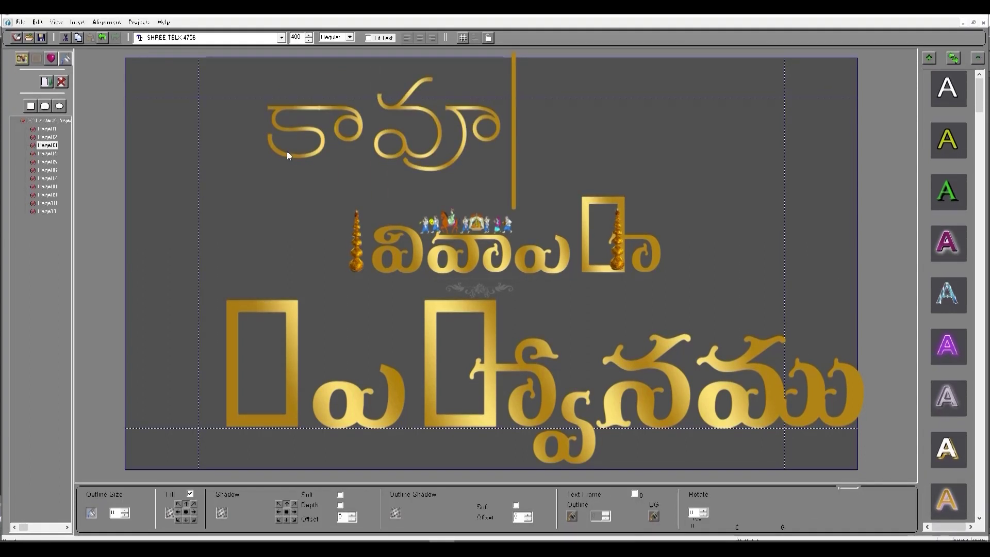
type("ri vAri")
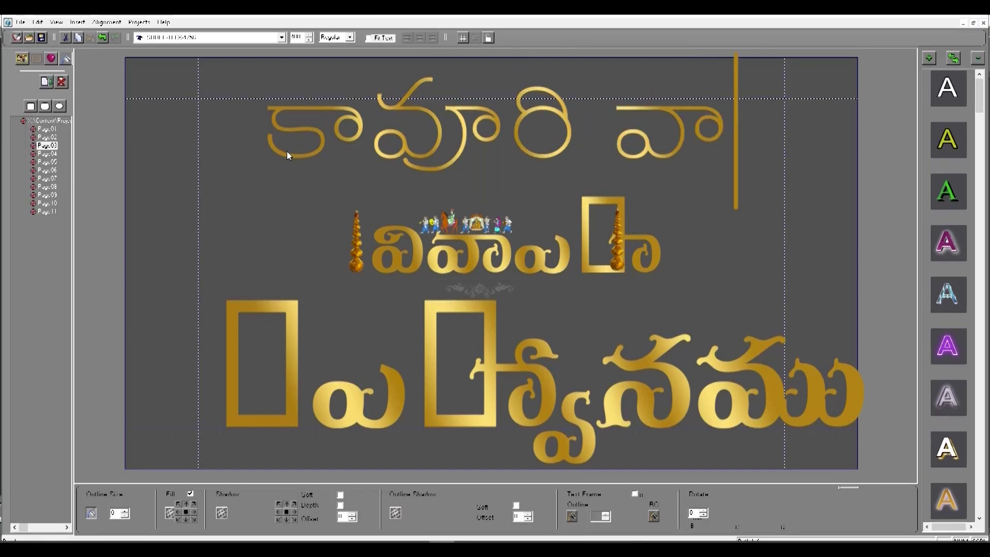
- Set the family-name line on Page03 to font size 120 and place it above the wedding line
left_click(376, 142)
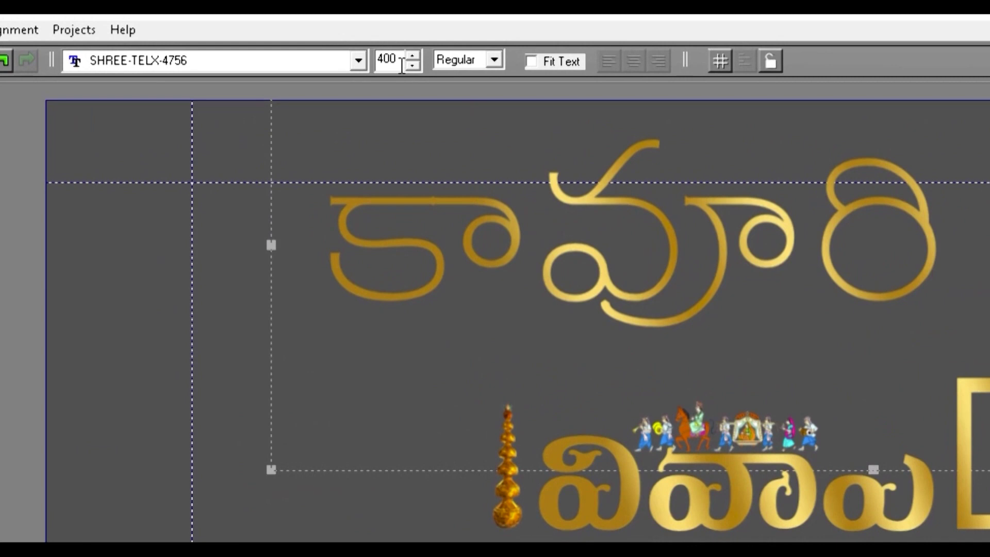
double_click(402, 67)
key("Return")
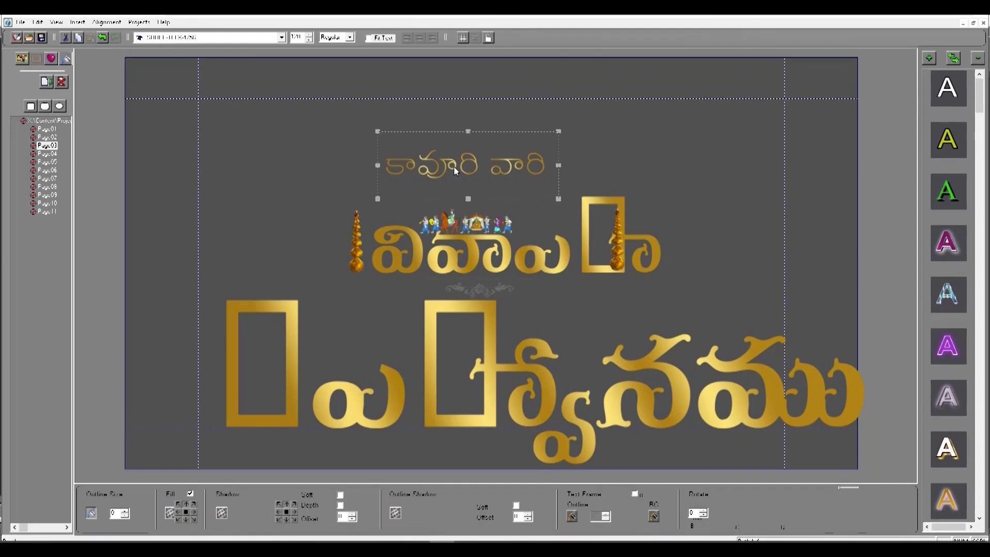
left_click_drag(454, 166, 455, 166)
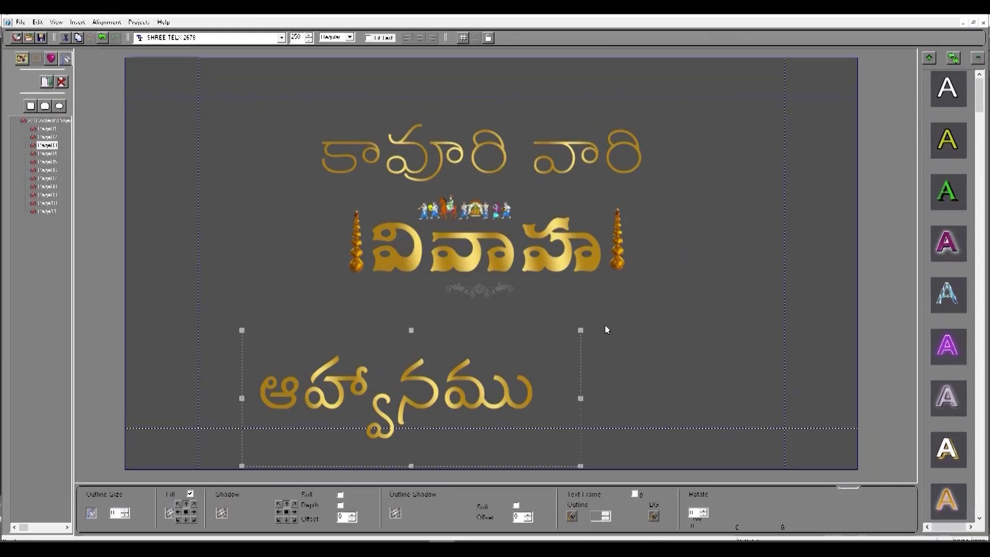
- Enlarge the ఆహ్వానము line on Page03 to font size about 393, shift it slightly, and enlarge the pot ornament before the వివాహ line
left_click_drag(580, 330, 774, 253)
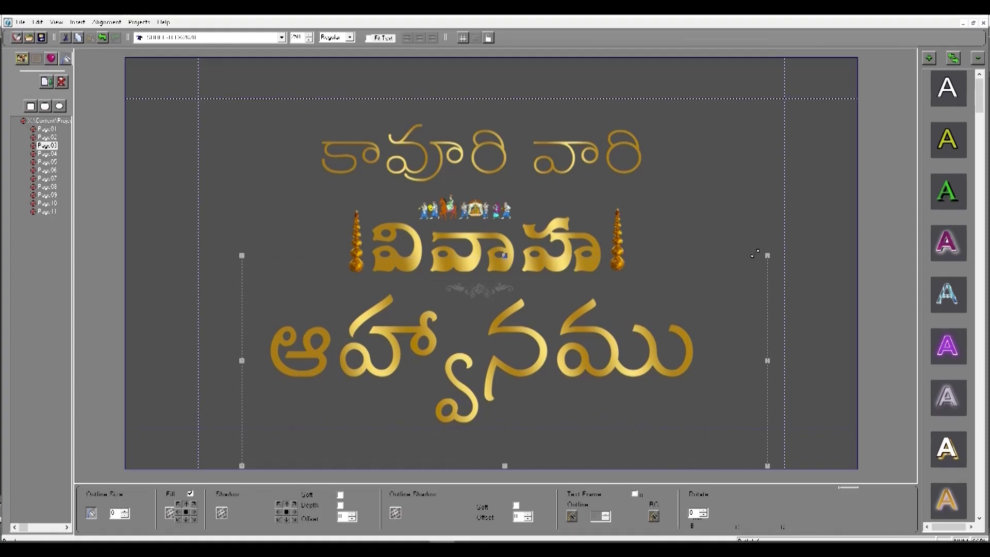
left_click_drag(586, 381, 588, 384)
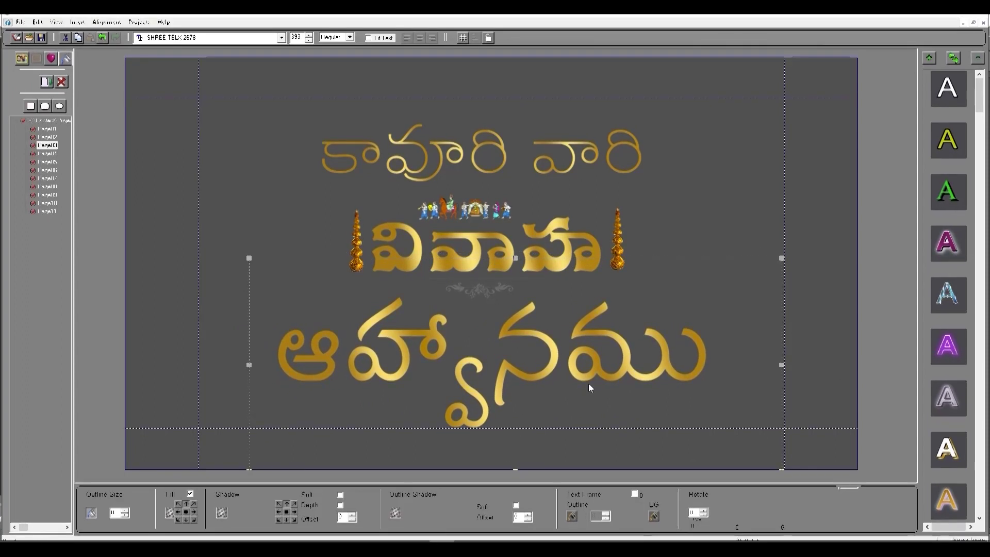
left_click_drag(353, 247, 350, 280)
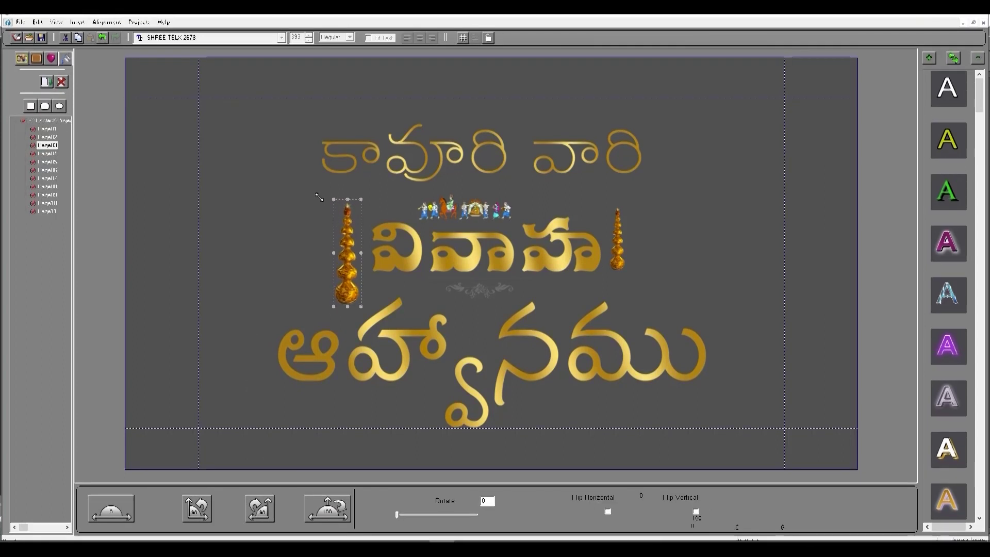
- Review title pages Page05 and Page04, return to the video editing project and choose to handle the missing files separately (Advanced)
left_click(49, 162)
left_click(52, 154)
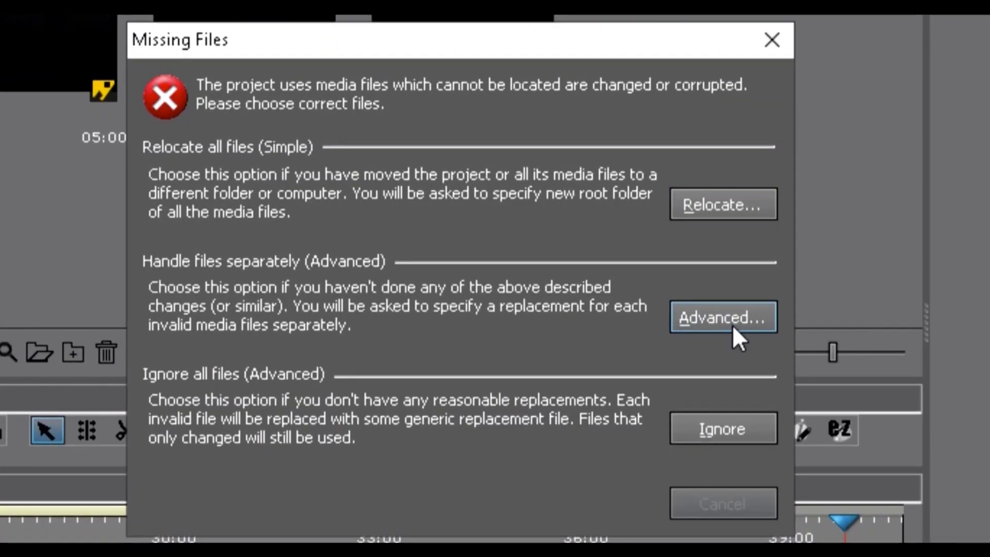
left_click(733, 328)
left_click(727, 517)
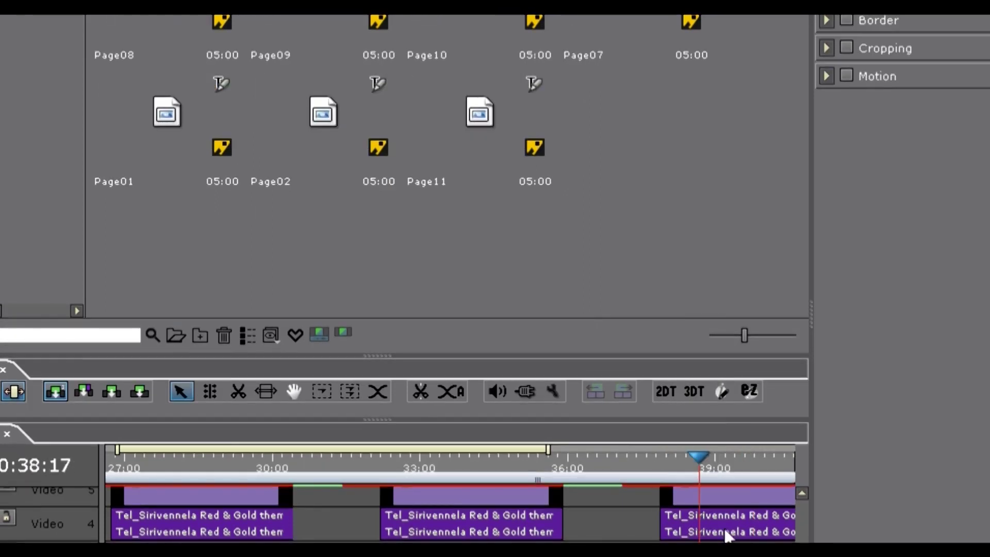
- Scrub through the invitation timeline to check the edited Page03 title and the pages that follow
left_click(707, 457)
left_click_drag(710, 514, 731, 470)
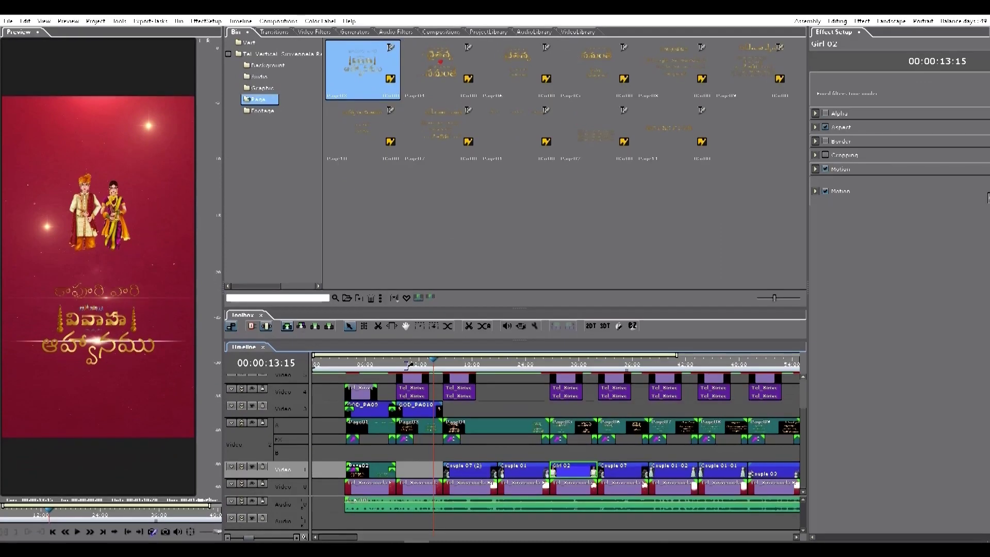
left_click(407, 363)
left_click_drag(412, 359, 495, 360)
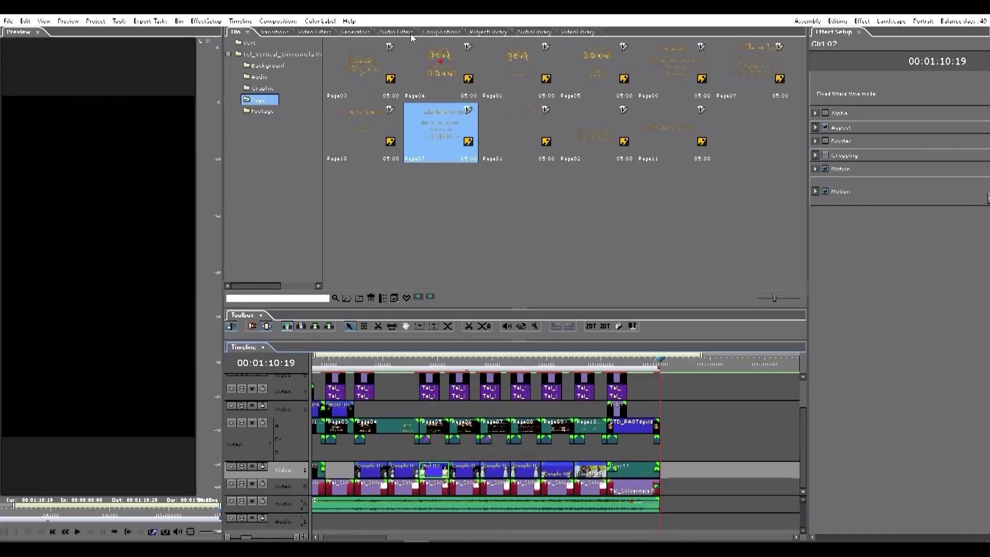
- Add the Bride Makeup project Verticle_Hin_Garmore Pardesiya_P585 from the Status-Reels library after the invitation on the timeline, and scrub through it
left_click(500, 32)
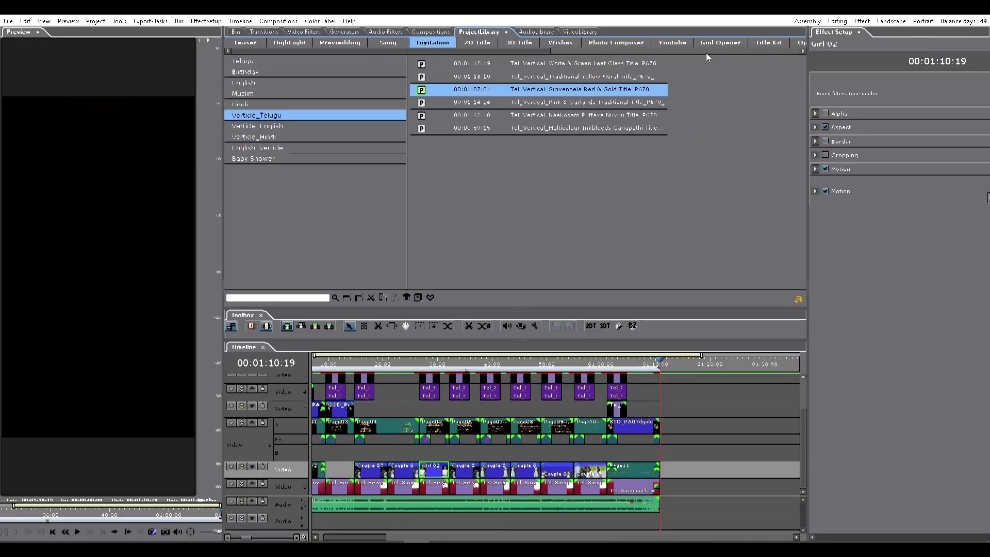
left_click_drag(417, 51, 624, 51)
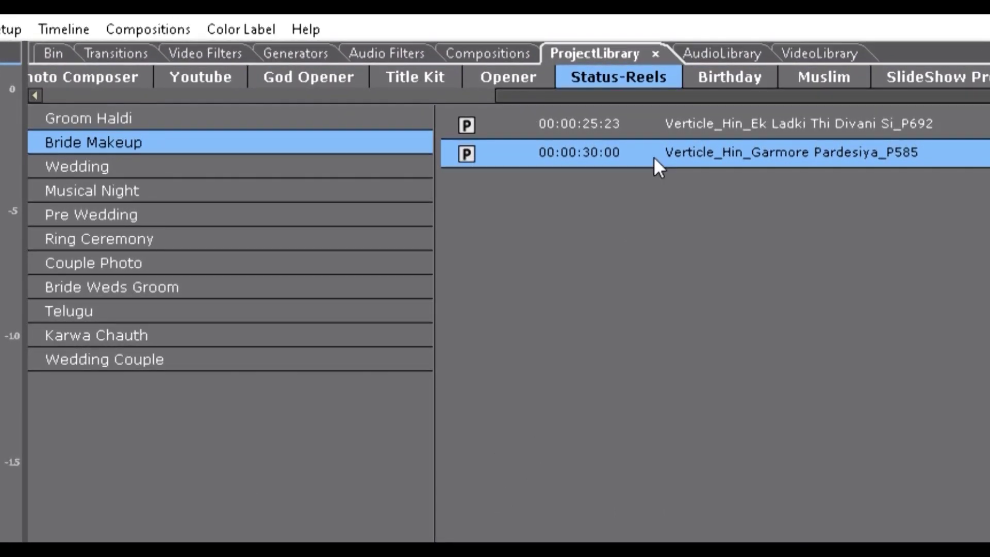
right_click(654, 156)
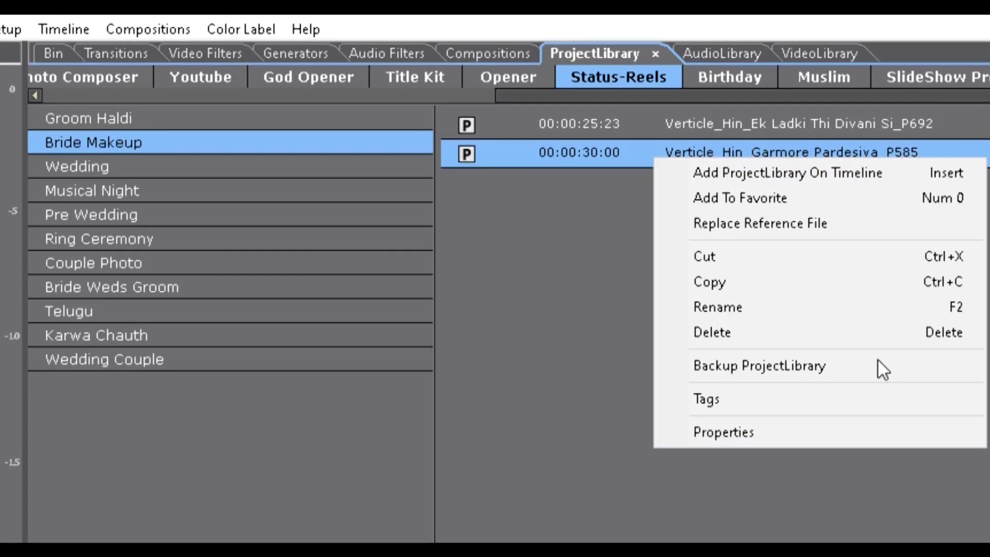
left_click(809, 183)
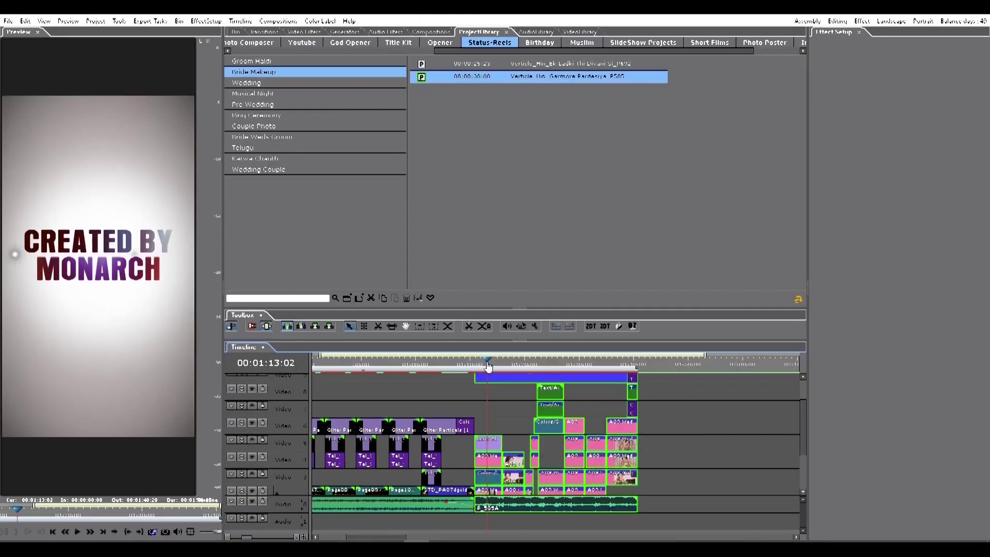
left_click_drag(504, 364, 531, 367)
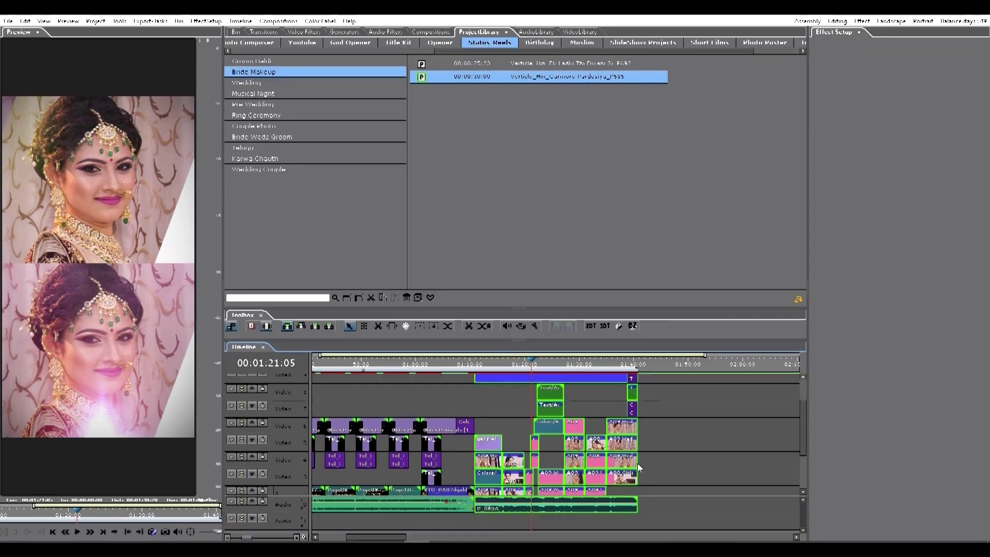
- Browse the Garmore Pardesiya reel's Status Projects_03 subfolders in the bin and open its Footages folder
left_click(236, 31)
left_click(228, 54)
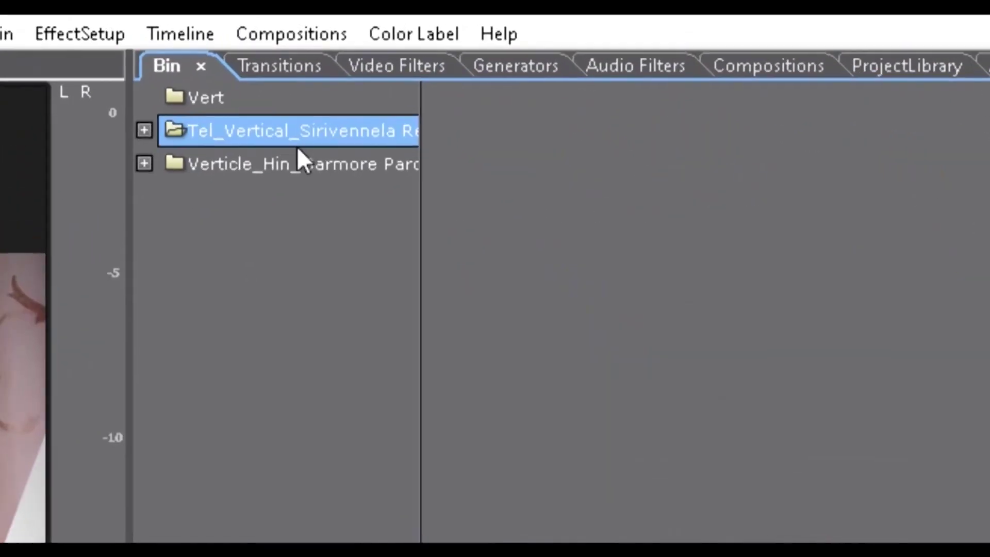
left_click(271, 178)
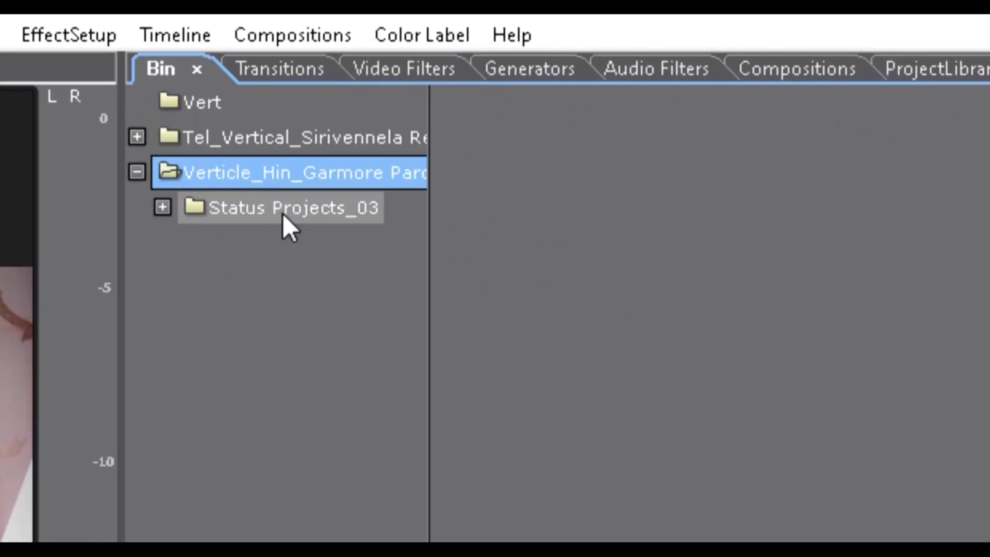
left_click(170, 209)
left_click(266, 213)
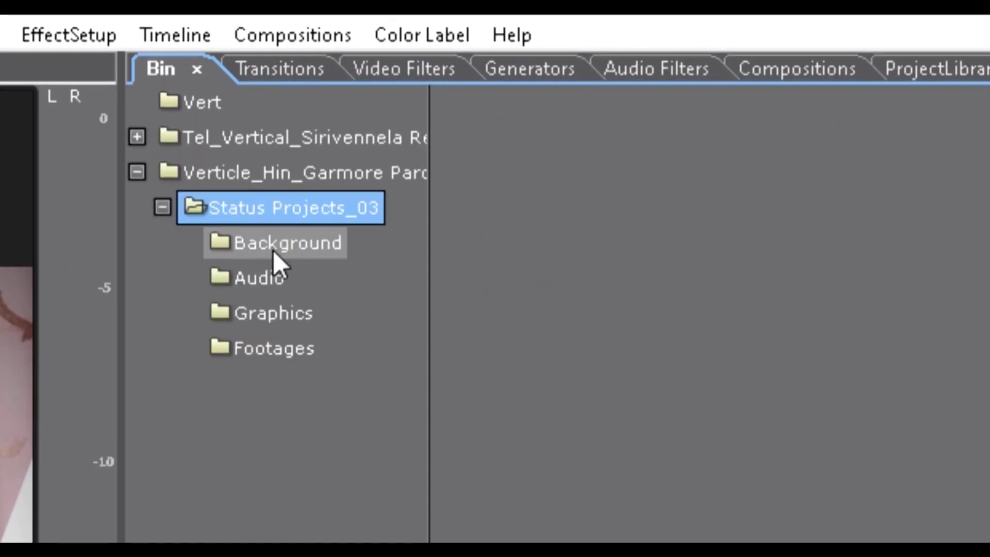
left_click(274, 251)
left_click(268, 282)
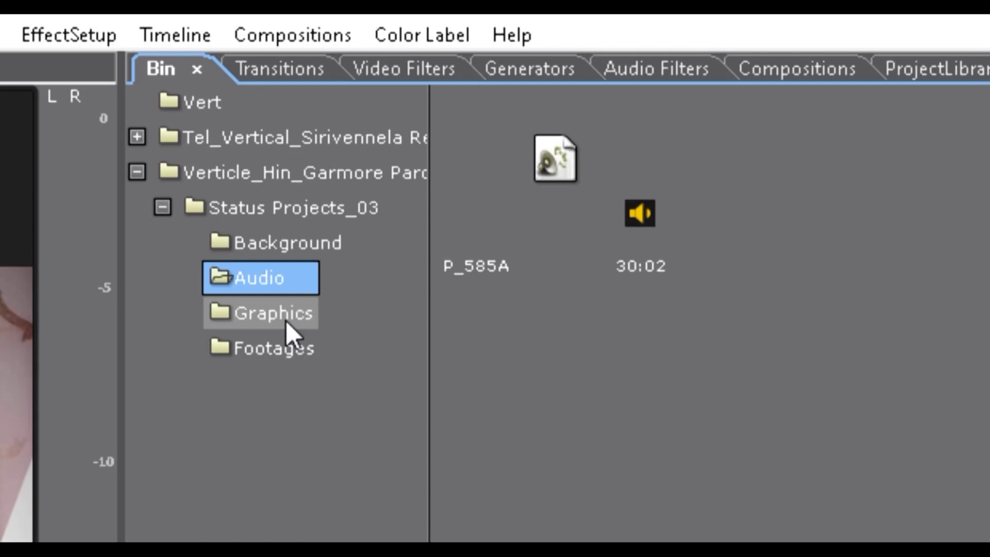
left_click(286, 320)
left_click(253, 353)
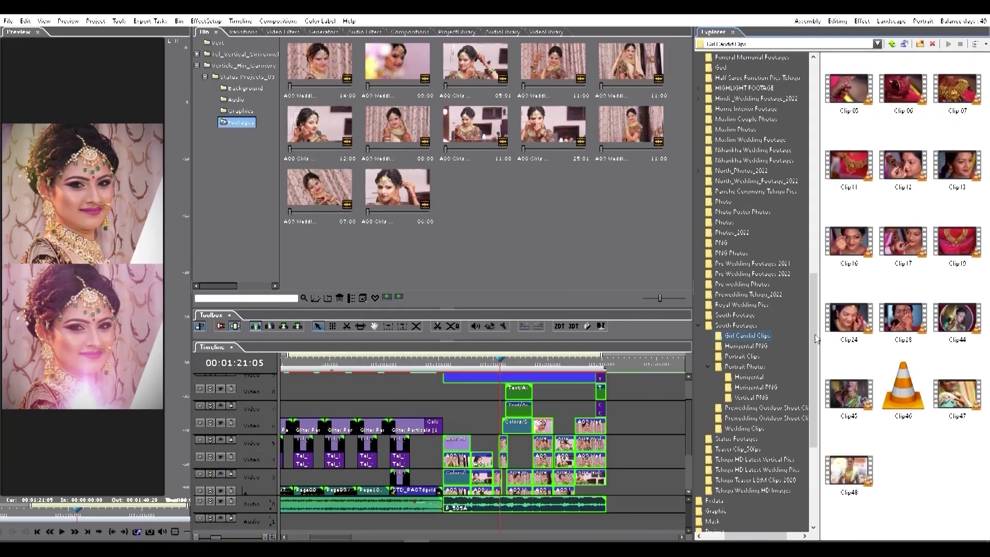
- Replace all the reel's footage in the Footages bin folder with the complete set of clips from the Girl Candid Clips folder
left_click_drag(949, 490, 841, 98)
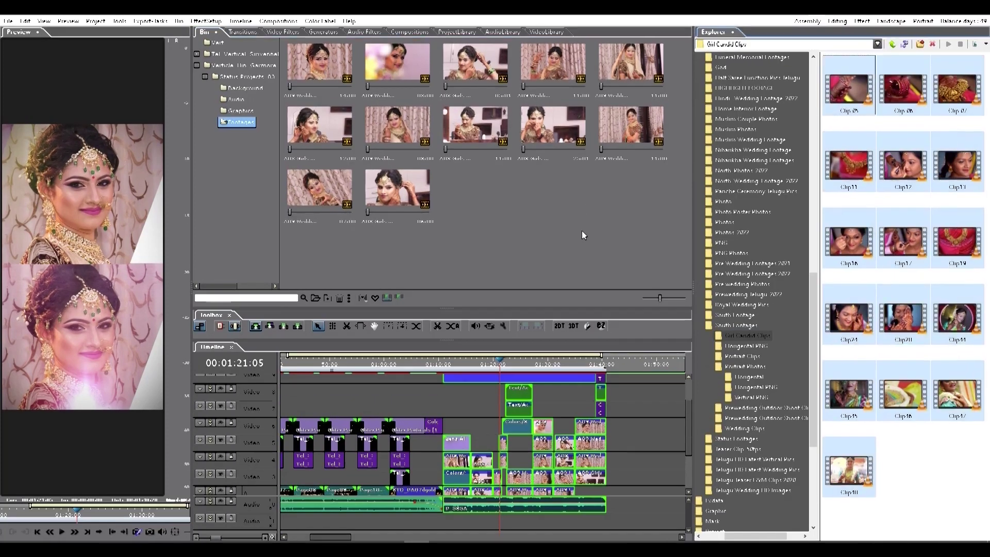
left_click(582, 231)
key("ctrl+a")
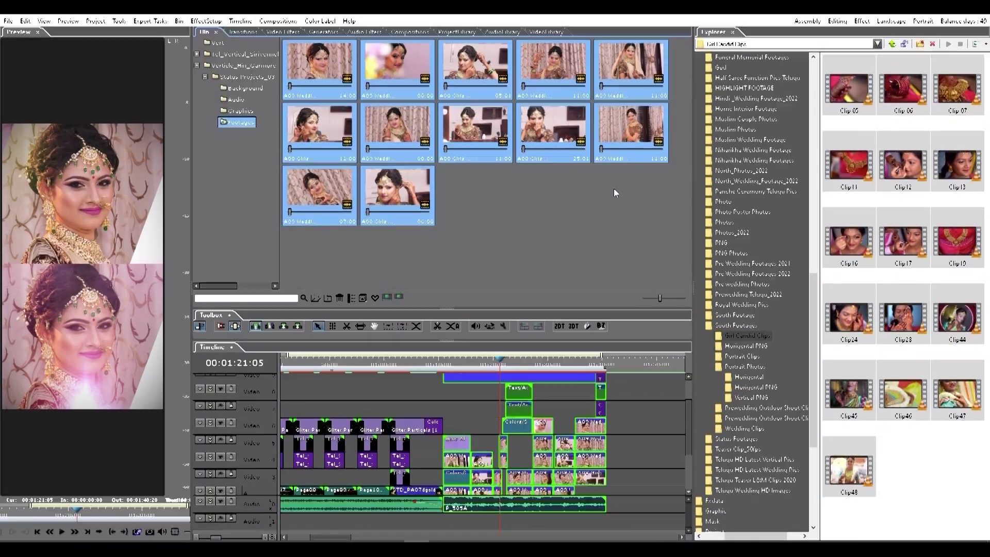
left_click(862, 103)
left_click_drag(861, 104, 320, 74)
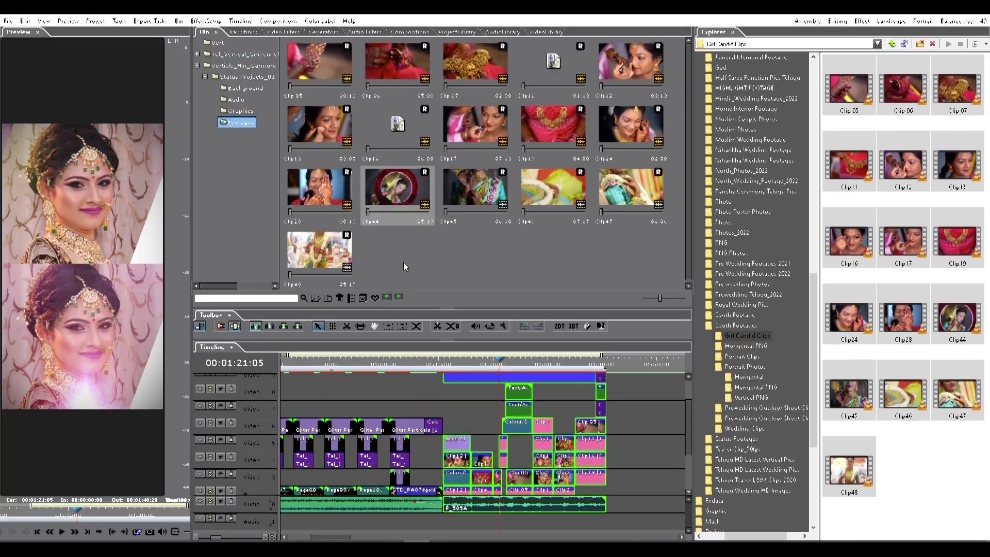
- Check the reel's title section at 00:01:24:22 on the timeline and ungroup the reel's clips
left_click(520, 404)
scroll(521, 405, "up", 5)
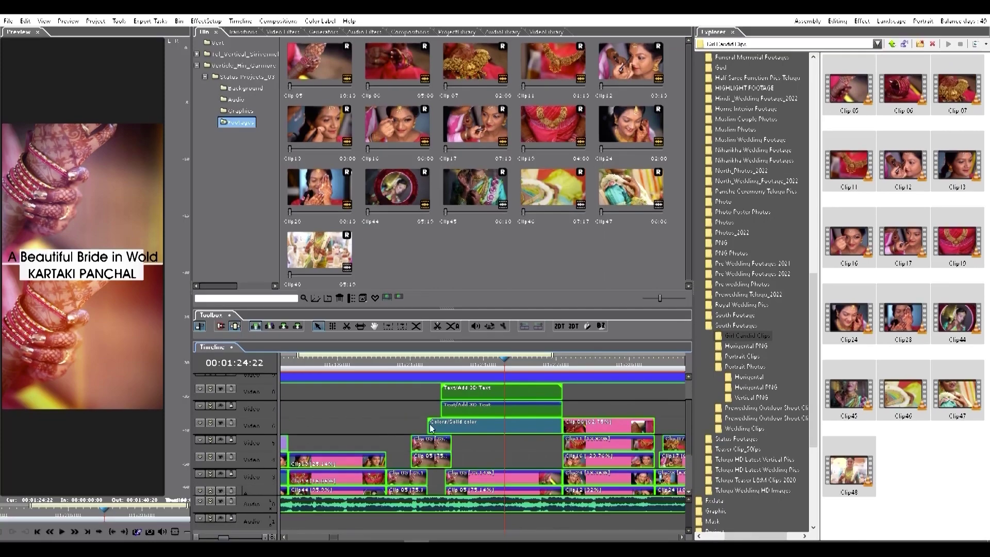
left_click(509, 410)
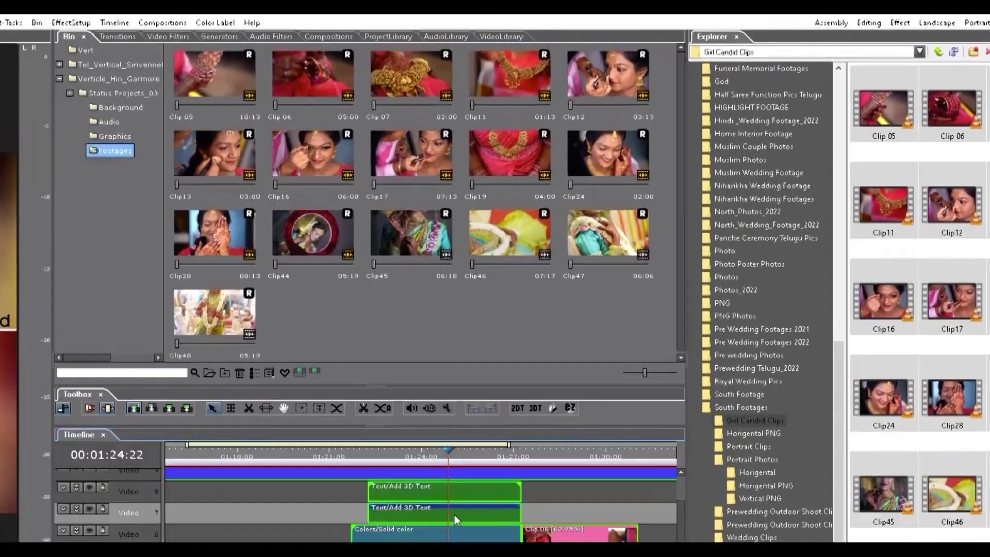
right_click(508, 410)
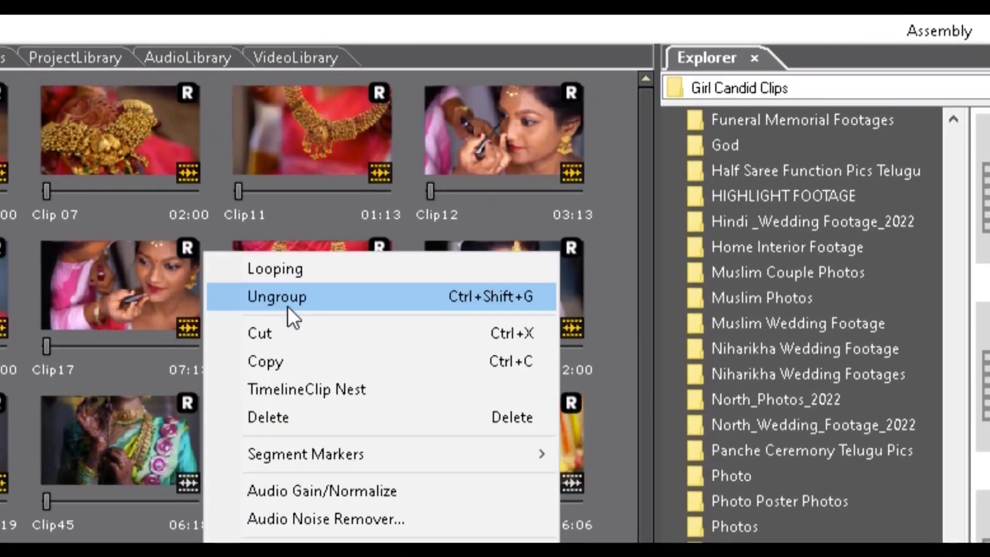
left_click(287, 304)
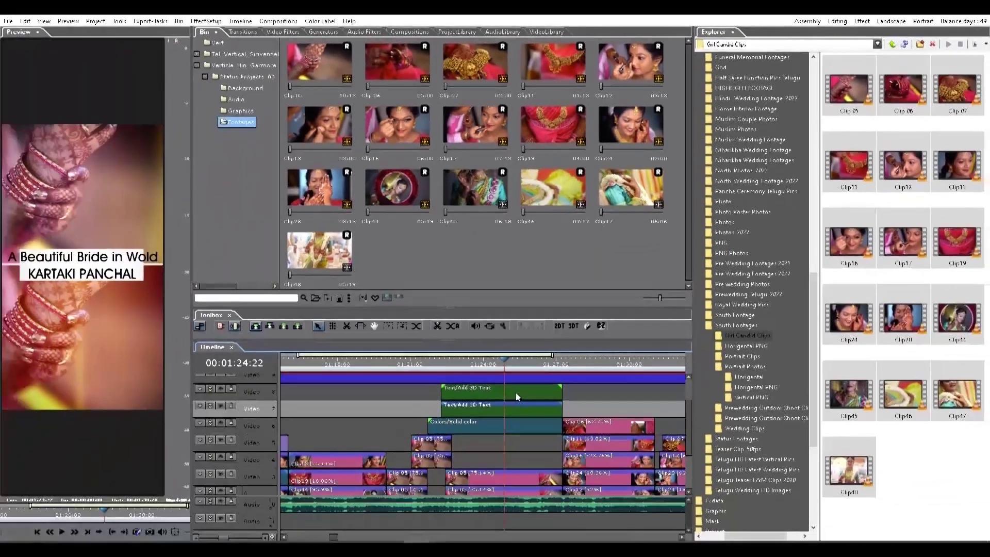
- Replace the title line "A Beautiful Bride in Wold" with పుత్తడి బొమ్మకు ముస్తాబు in a SHREE-TELX Telugu font
left_click(517, 397)
left_click(503, 410)
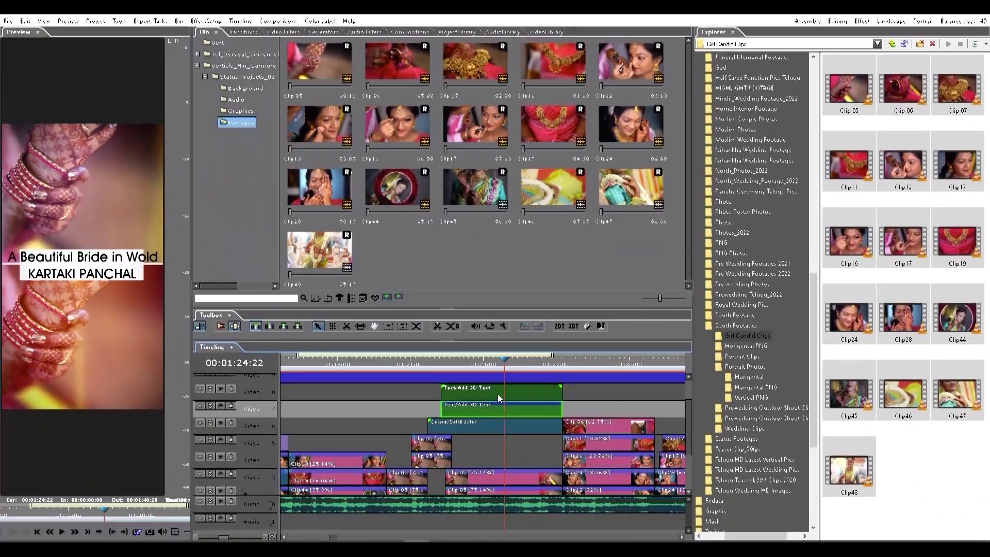
left_click(497, 396)
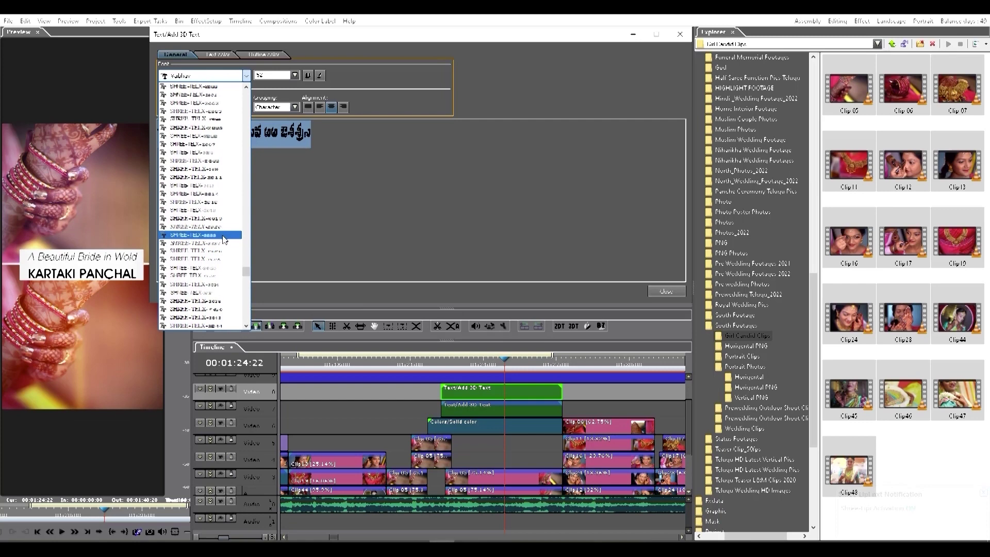
left_click(212, 201)
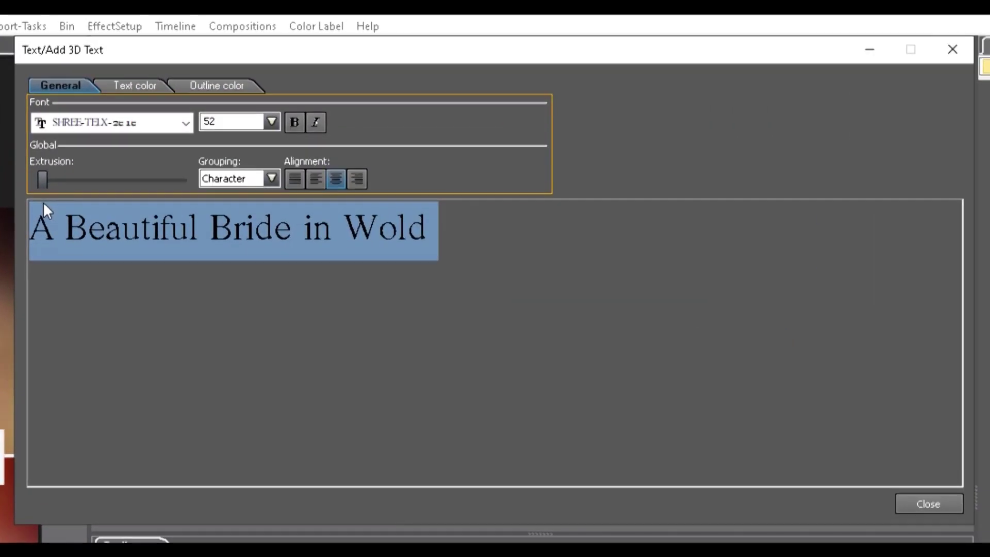
type("పుత్త")
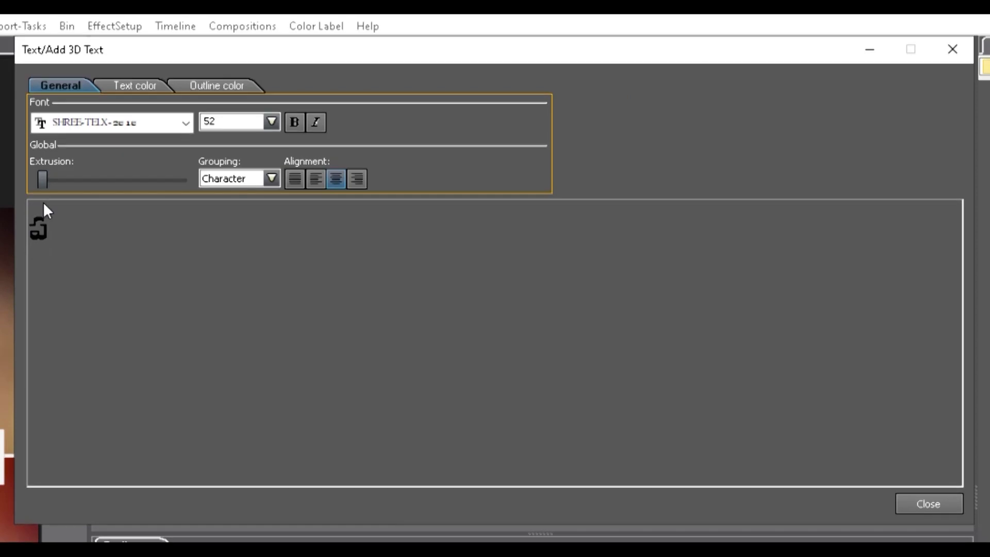
type("డి మ")
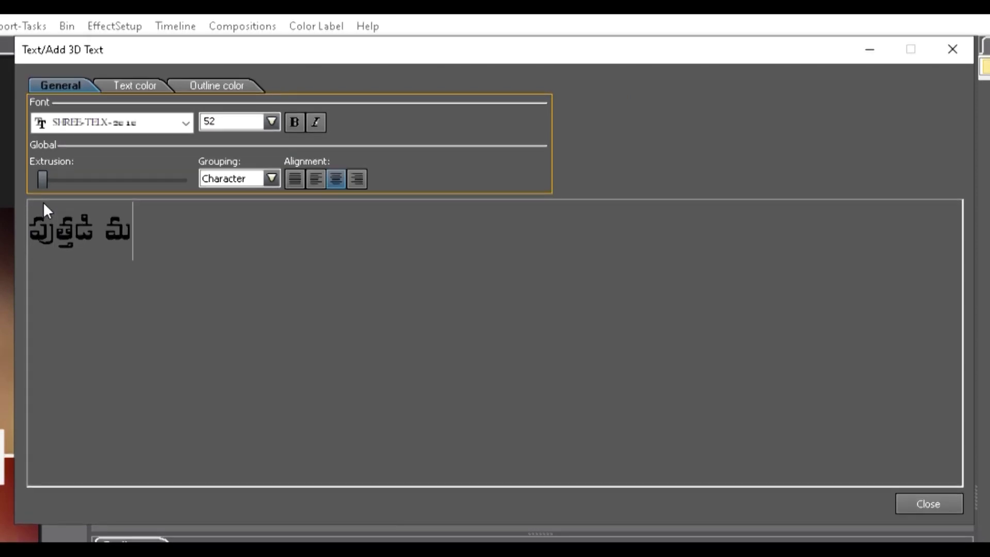
key("BackSpace")
type("బా")
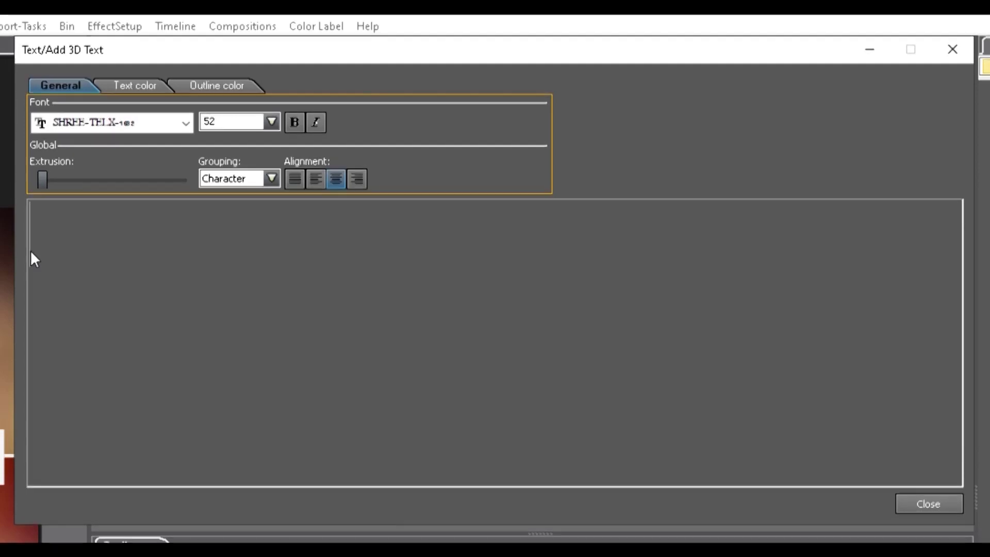
- Replace the bride's name in the second title line with the Telugu text మెట్టినింటి వారి కితాబు
type("ఖ")
key("BackSpace")
type("మెట్టి")
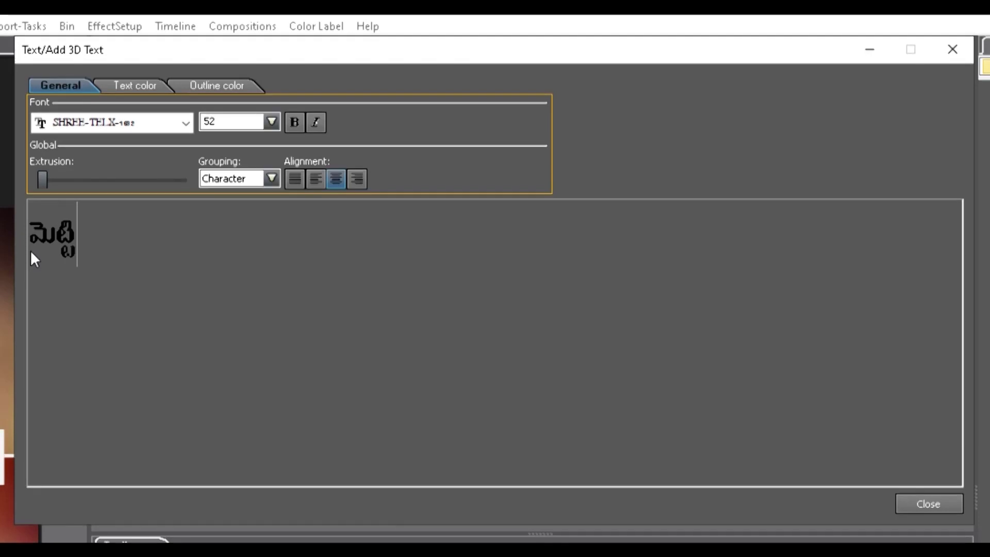
type("నింటి ")
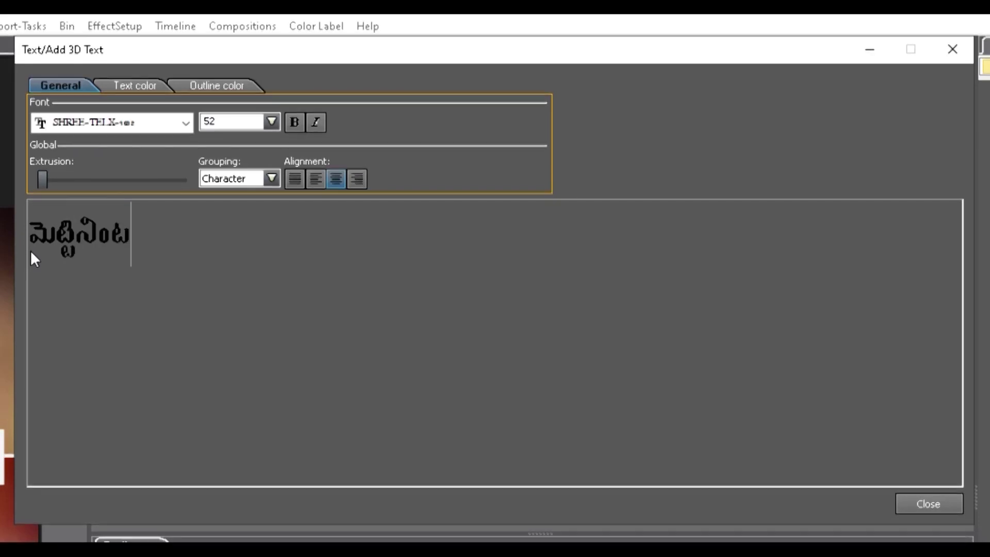
type("వారి")
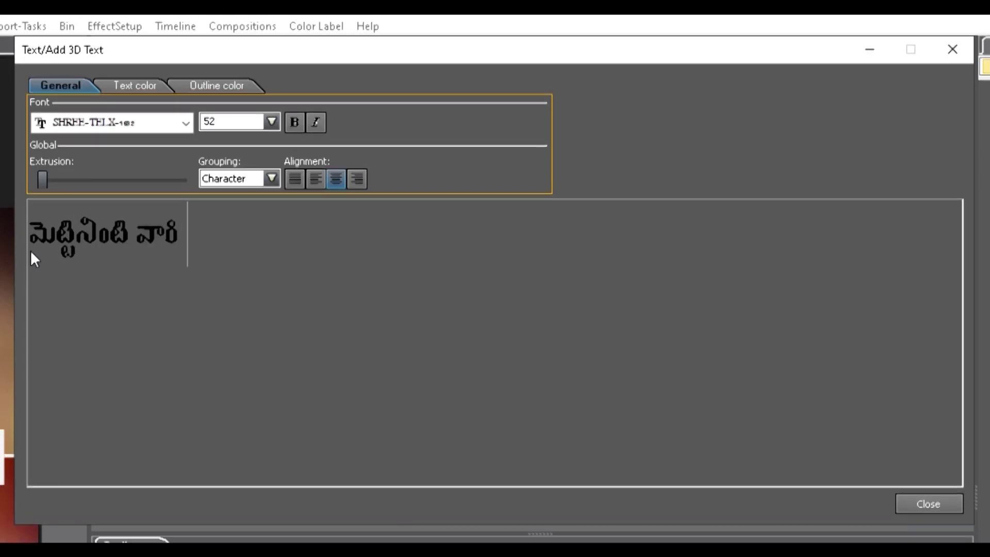
type(" కితాబు")
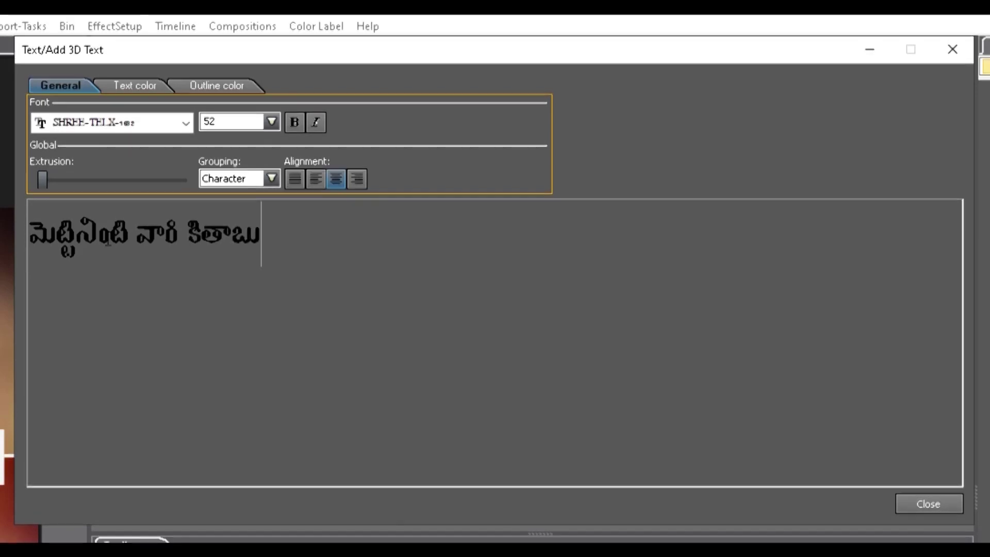
- Format the మెట్టినింటి వారి కితాబు line in the SHREE-TELX-1642 font at size 72 and close the text editor
left_click_drag(302, 232, 29, 235)
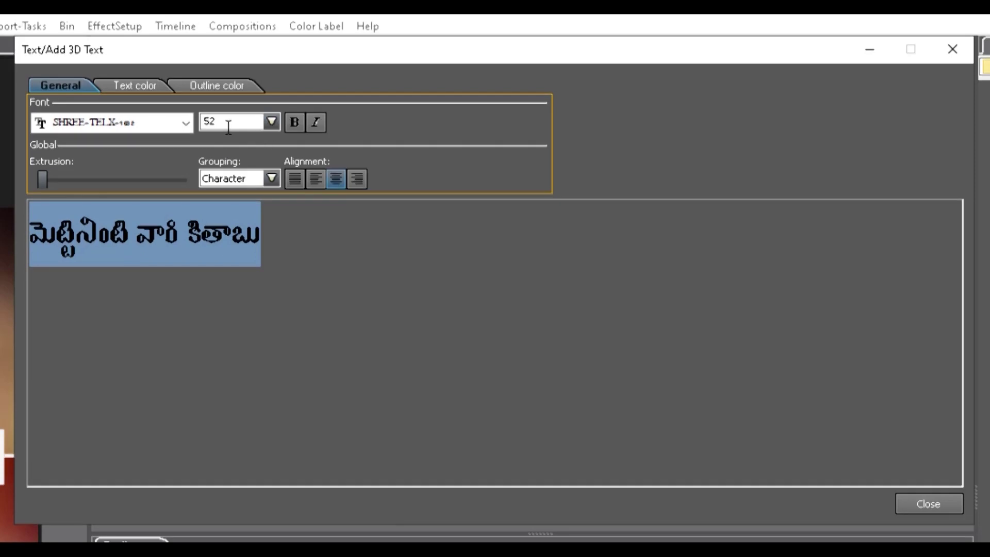
left_click(188, 125)
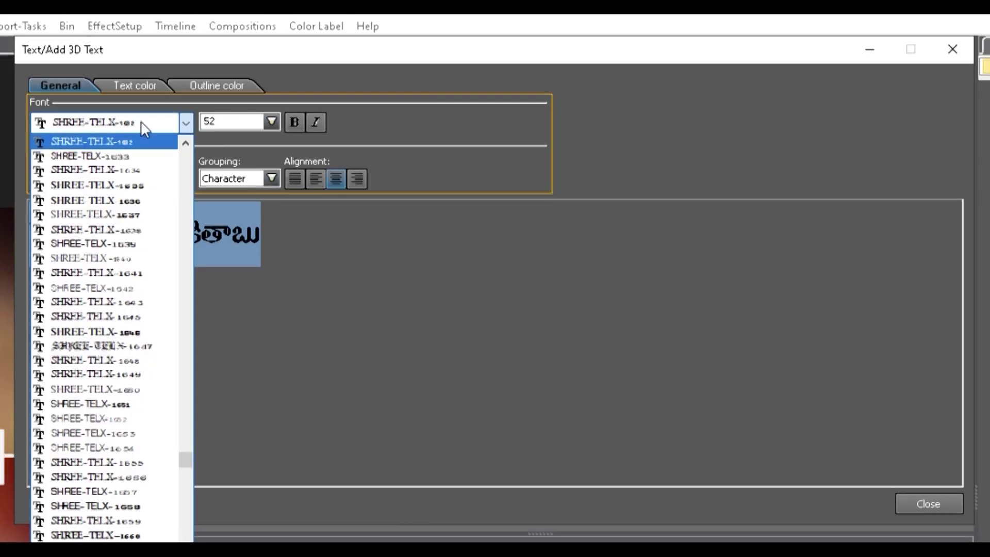
left_click(136, 156)
left_click(185, 123)
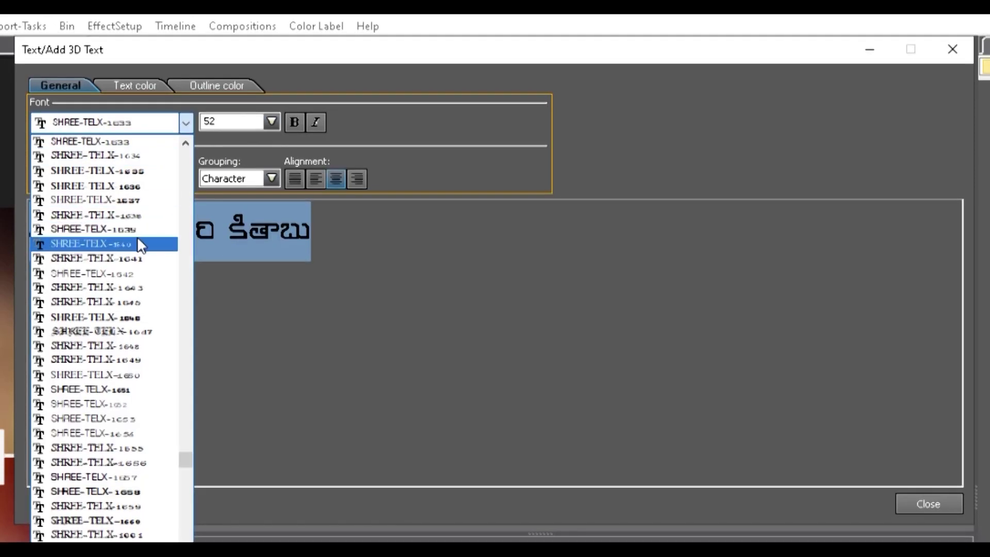
left_click(135, 209)
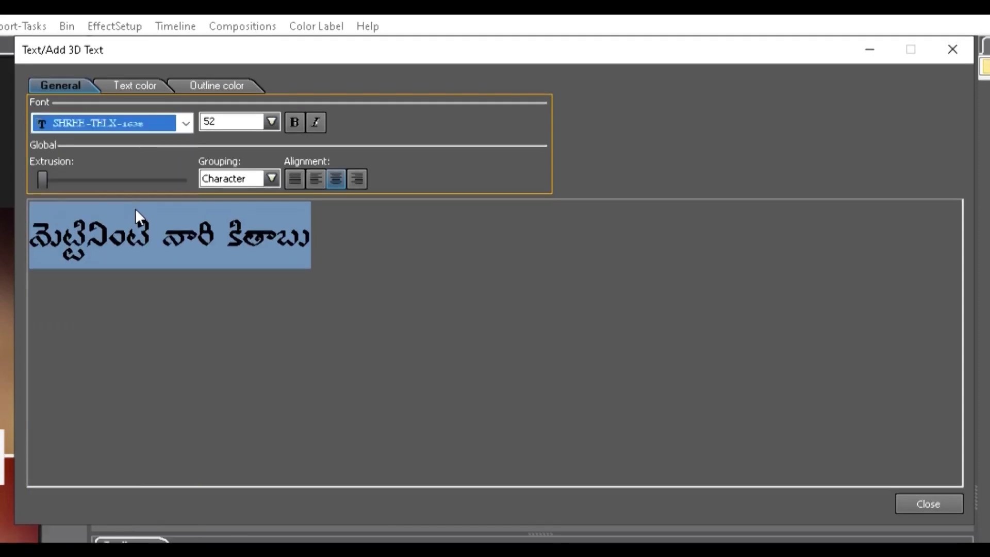
scroll(155, 126, "down", 1)
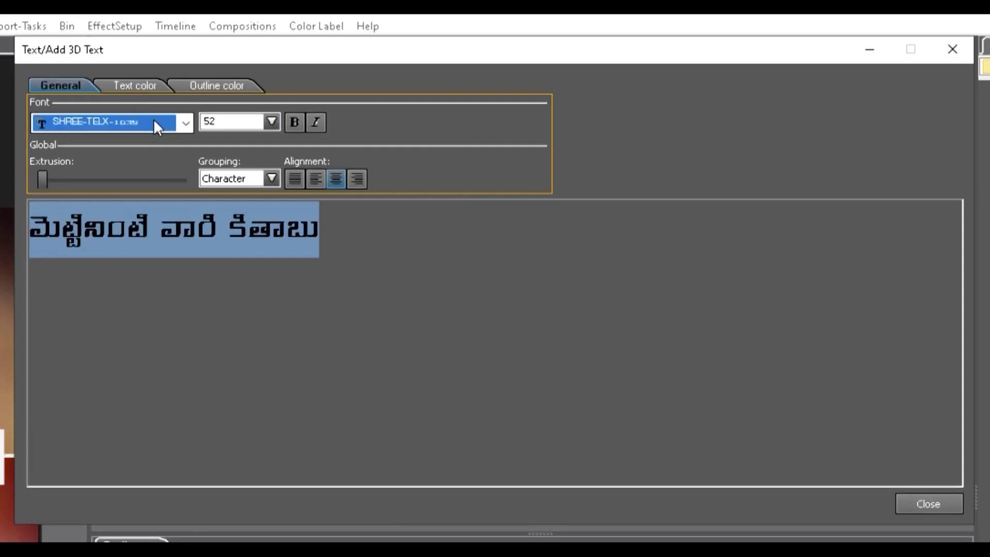
scroll(154, 122, "down", 1)
scroll(153, 122, "down", 1)
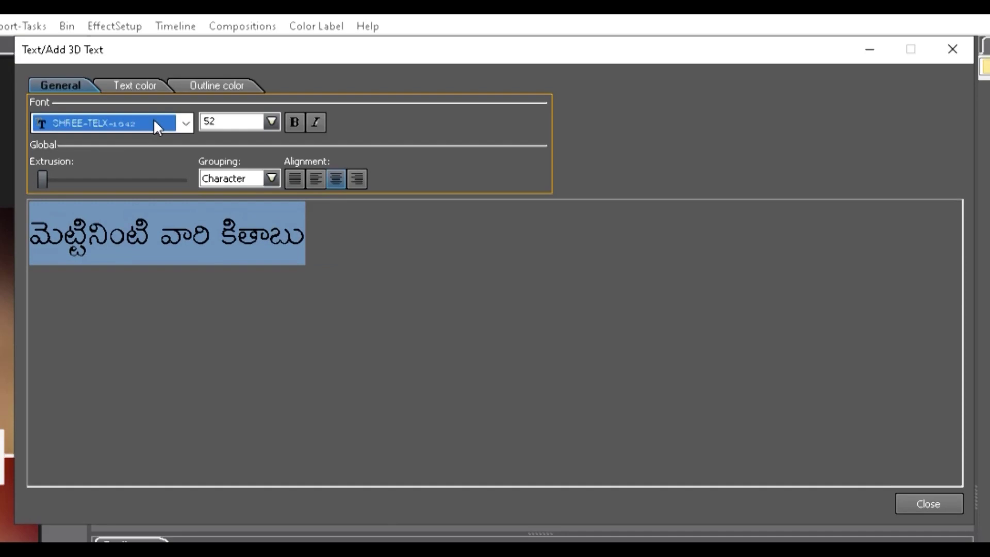
left_click(271, 121)
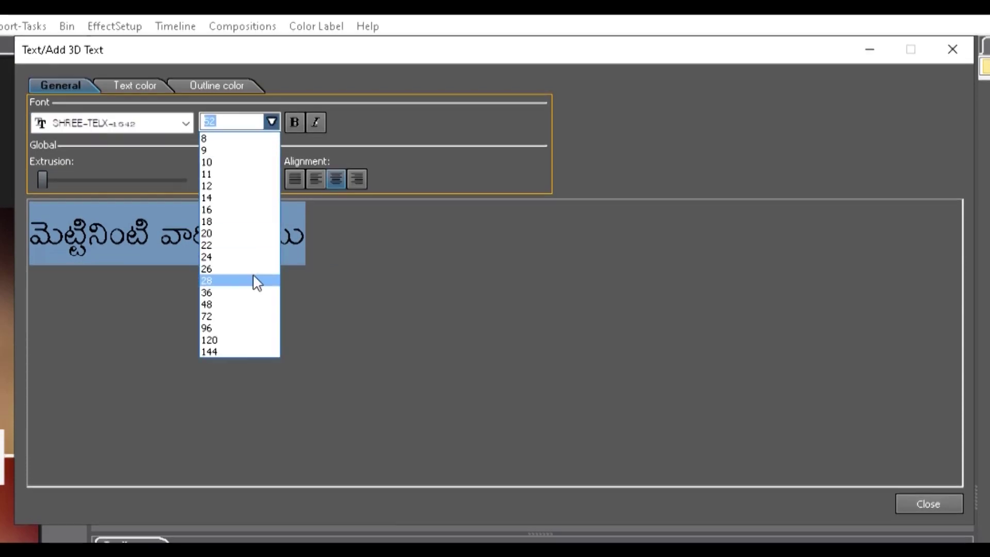
left_click(241, 315)
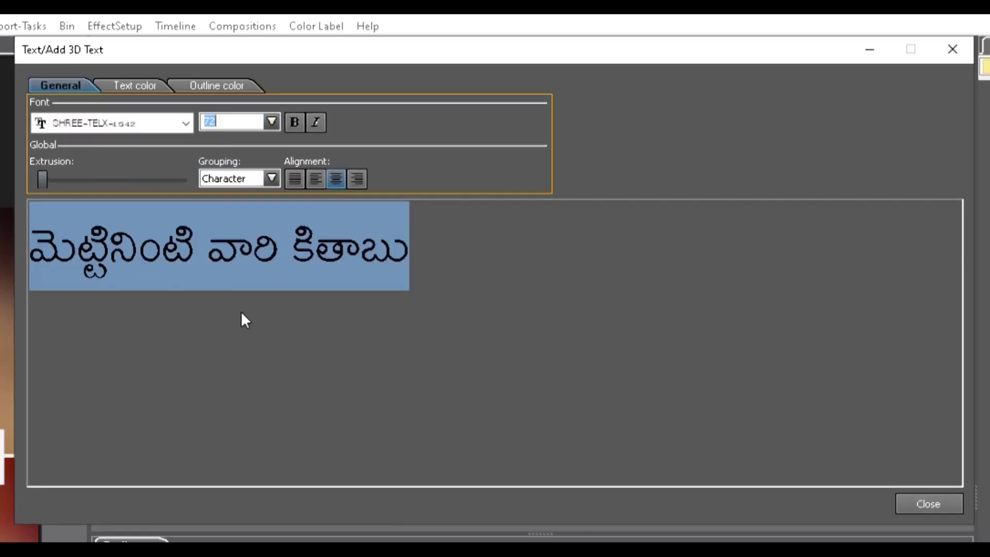
left_click(905, 506)
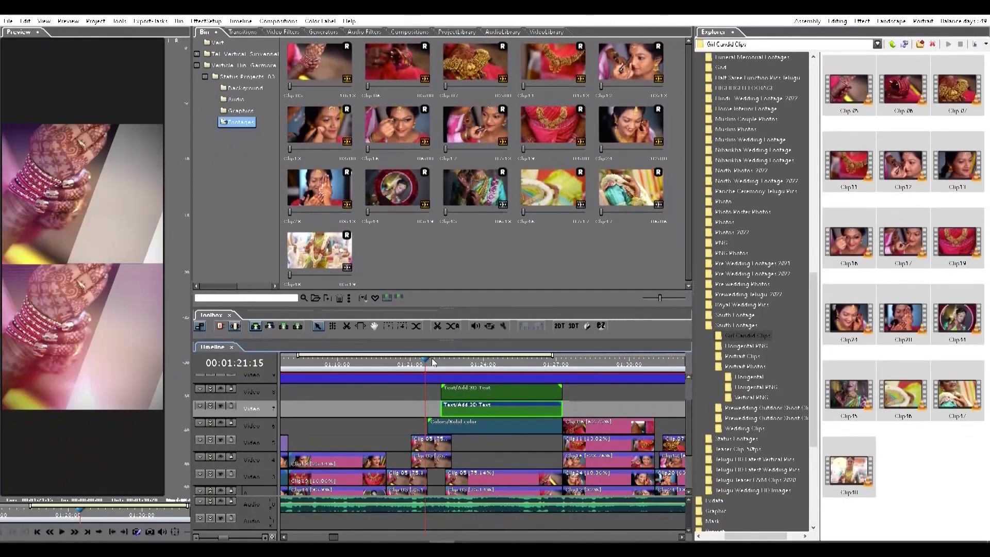
- Play the reel from just before the title to check the Telugu text and the replaced bride clips
key("space")
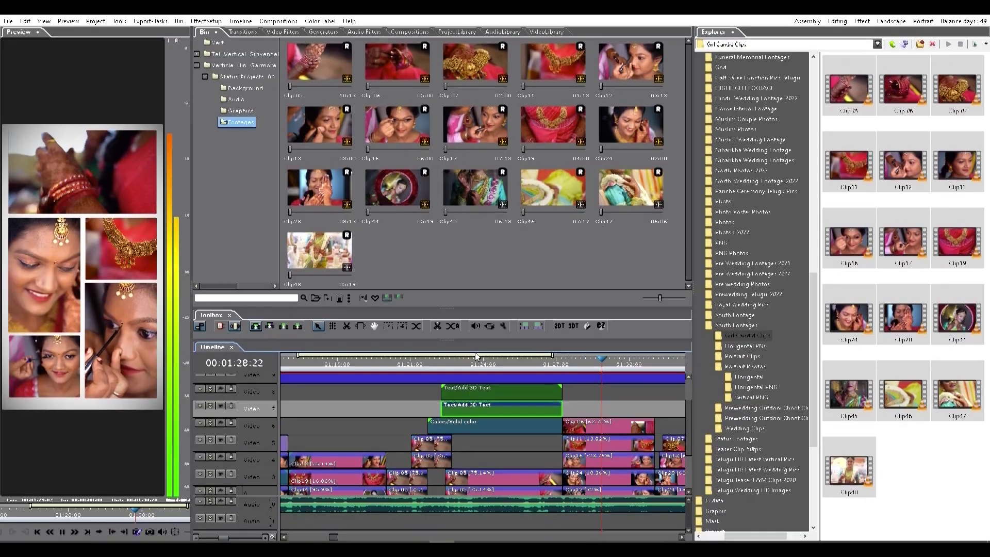
key("space")
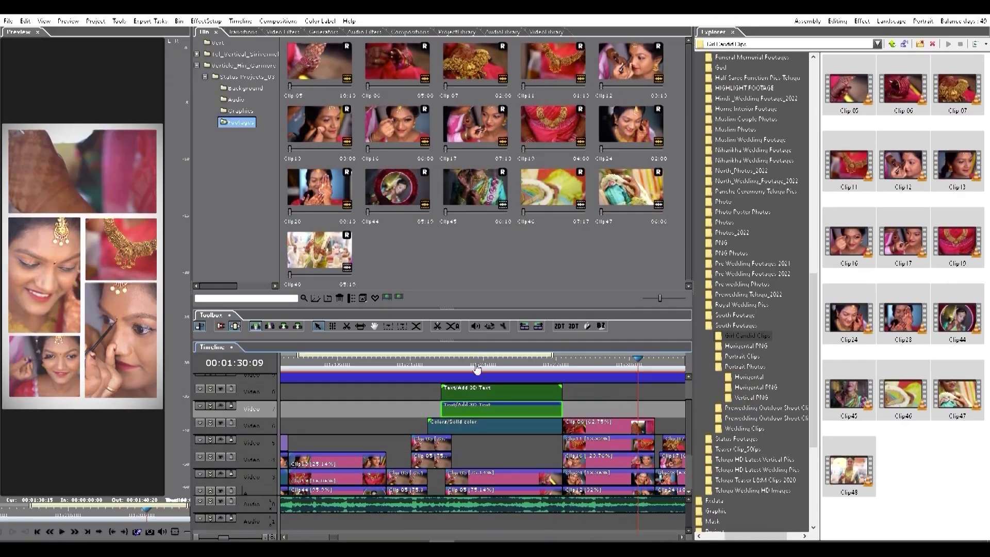
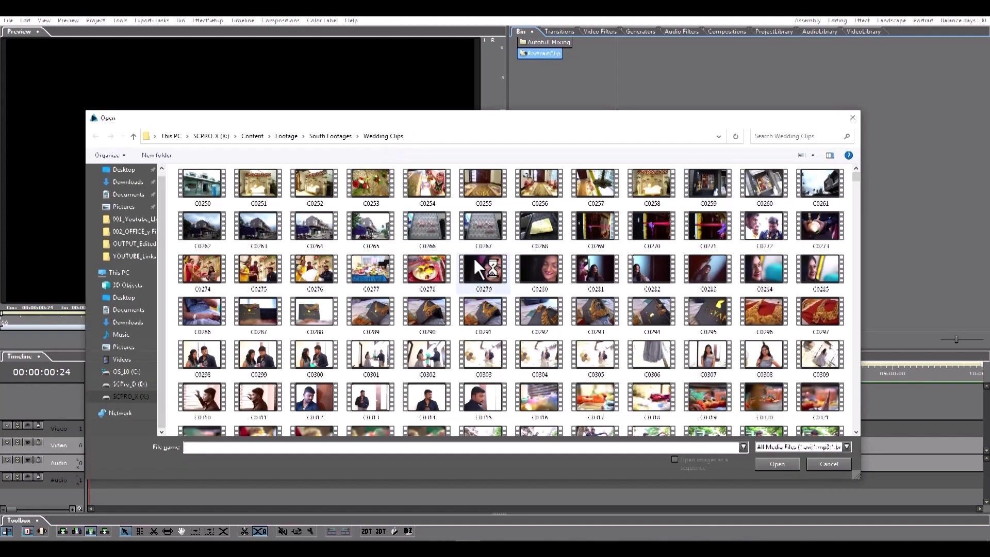
left_click(334, 137)
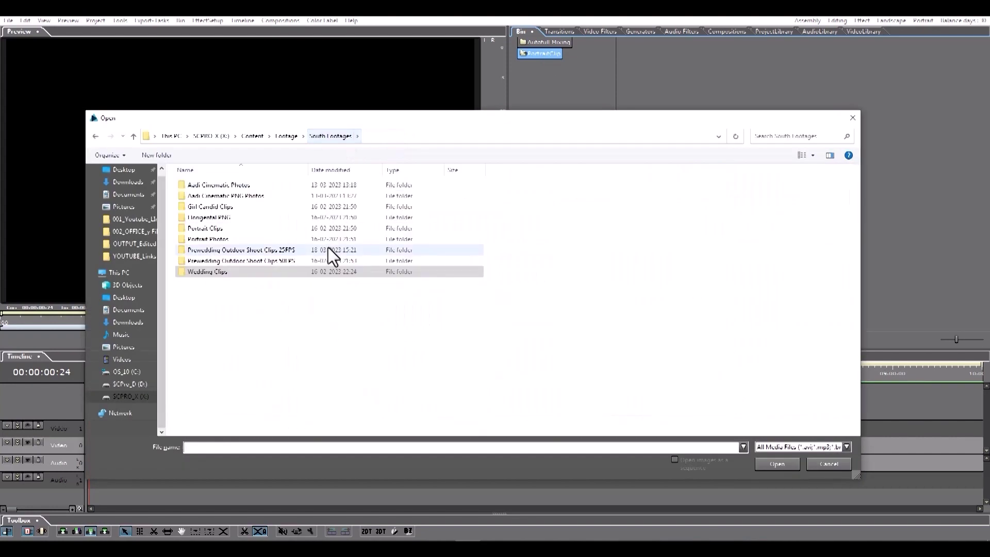
double_click(233, 243)
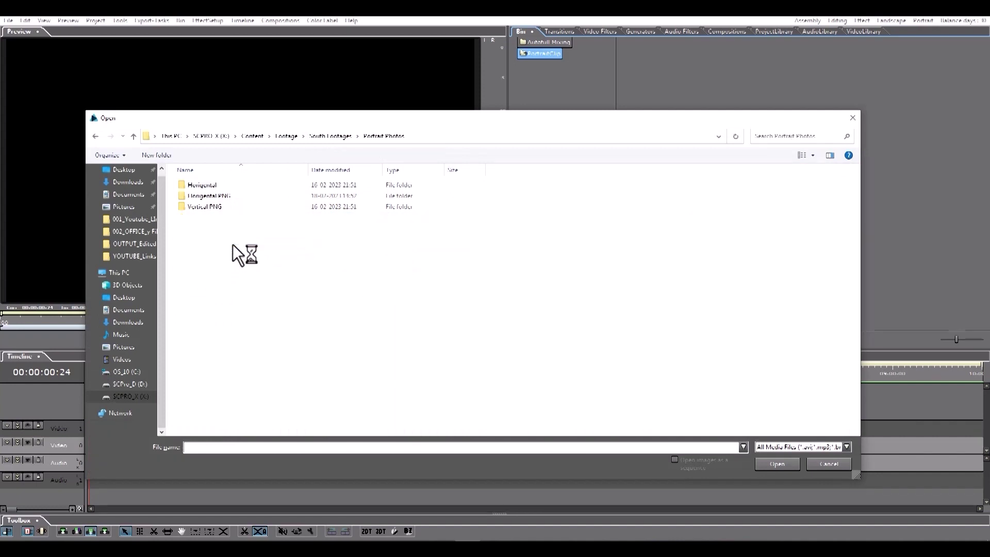
left_click(327, 136)
double_click(215, 270)
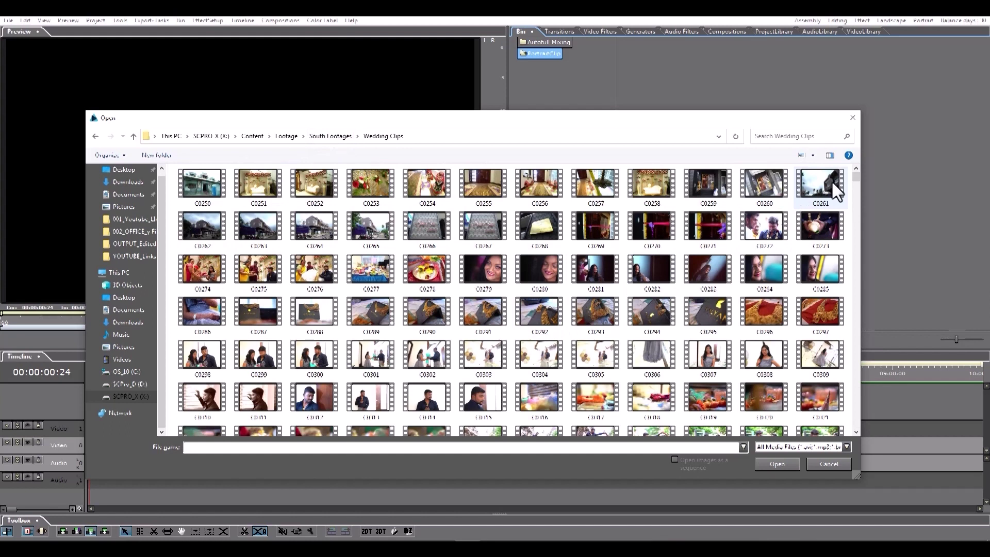
- Import the wedding clips from Clip0396 (4) through Clip0396 (203) in the Wedding Clips folder into the PortraitClip bin folder
left_click_drag(858, 177, 852, 382)
scroll(593, 365, "down", 5)
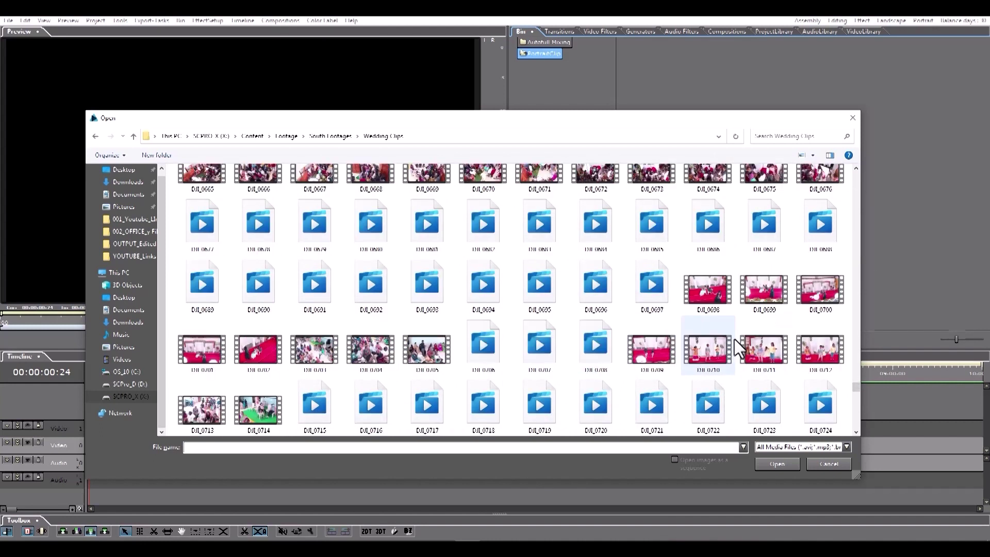
scroll(727, 339, "up", 6)
scroll(722, 339, "up", 10)
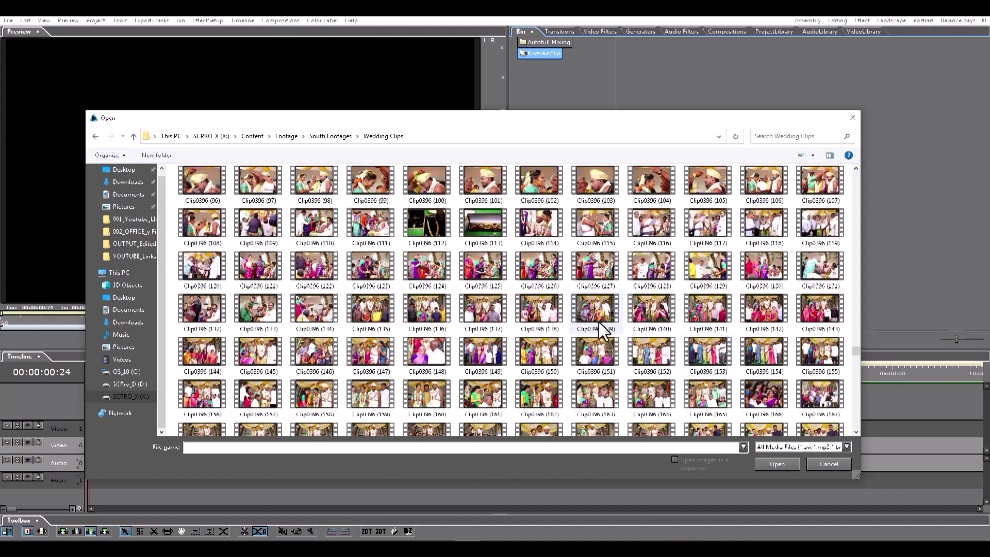
scroll(599, 322, "down", 1)
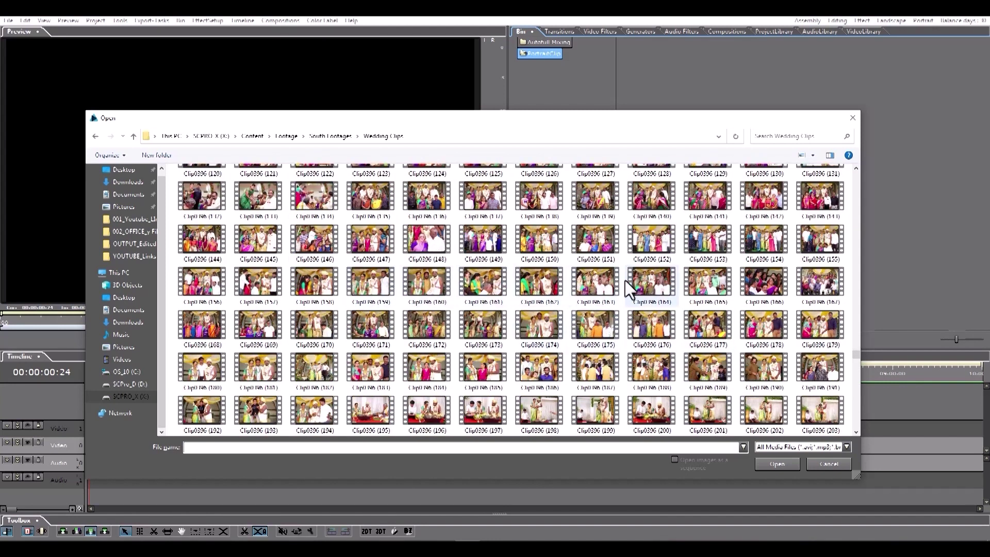
left_click(812, 411)
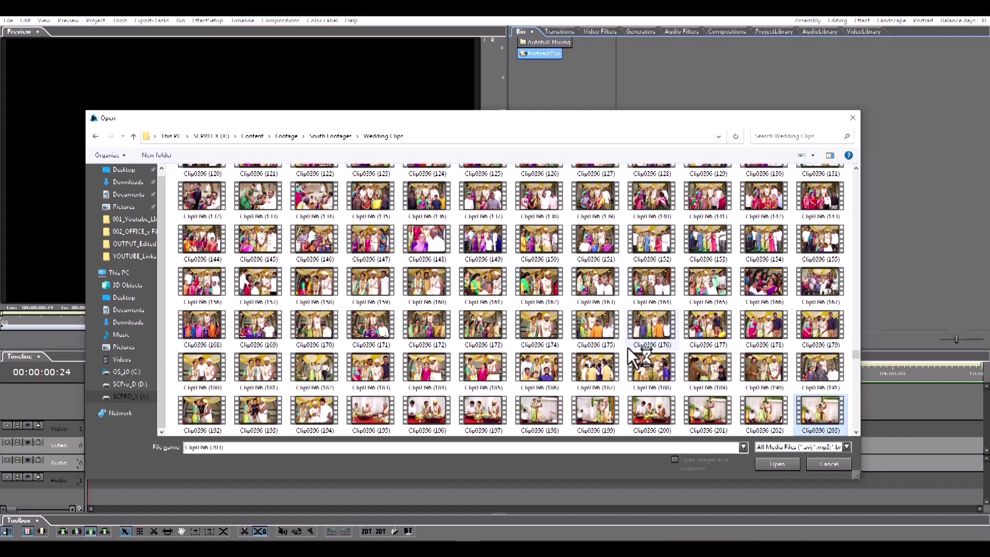
scroll(536, 320, "up", 5)
scroll(472, 283, "up", 6)
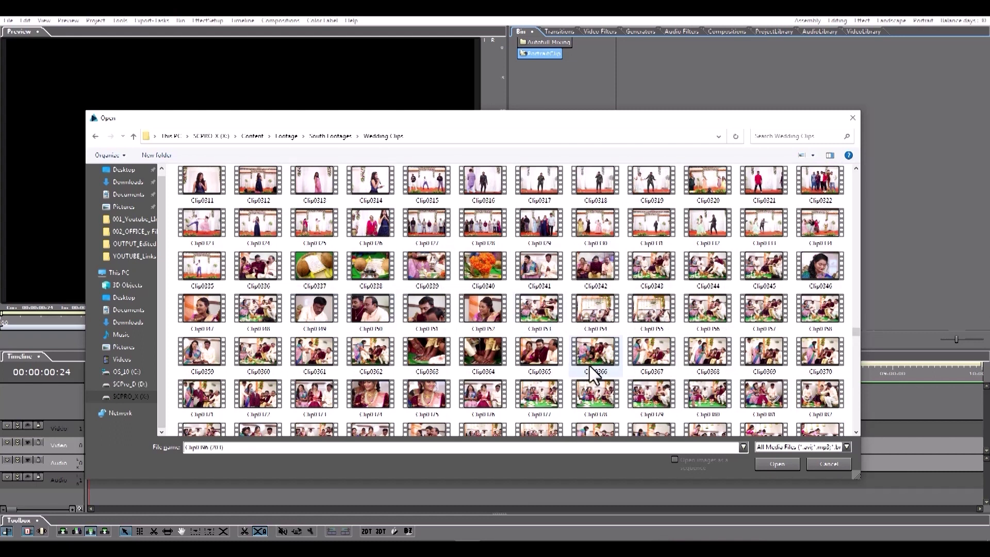
scroll(589, 366, "down", 3)
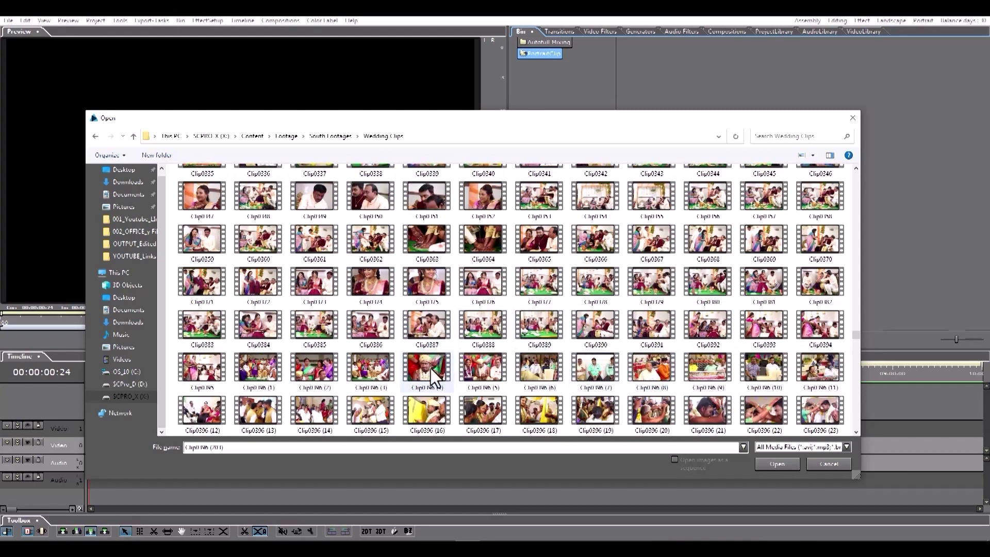
left_click(413, 369, "shift")
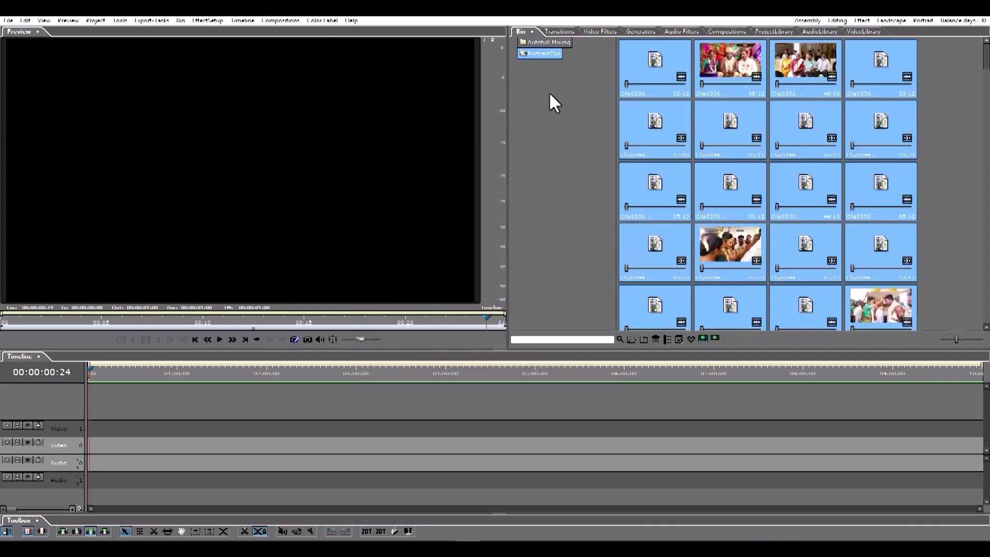
- Import the Girl Candid Clips folder from South Footages into the bin with all supported media
right_click(546, 91)
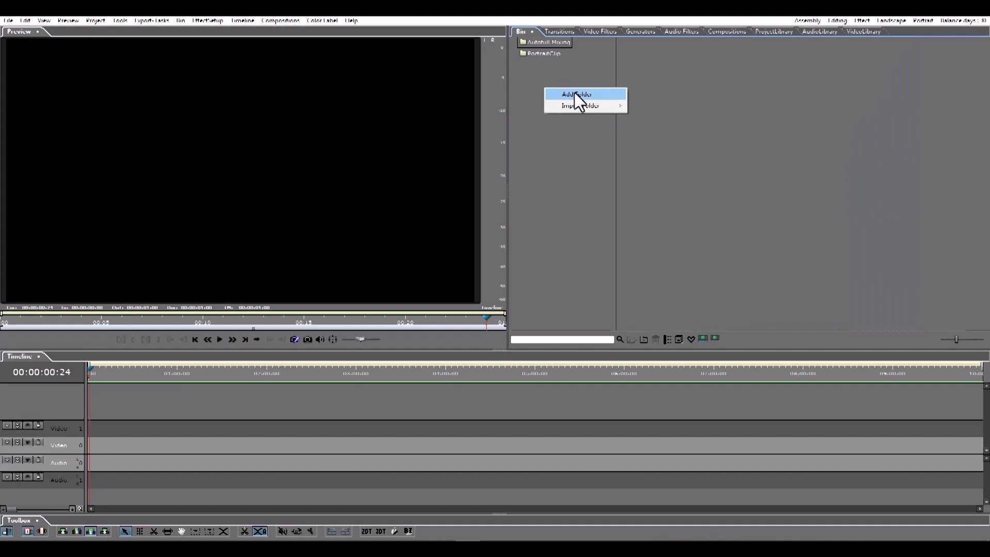
mouse_move(576, 110)
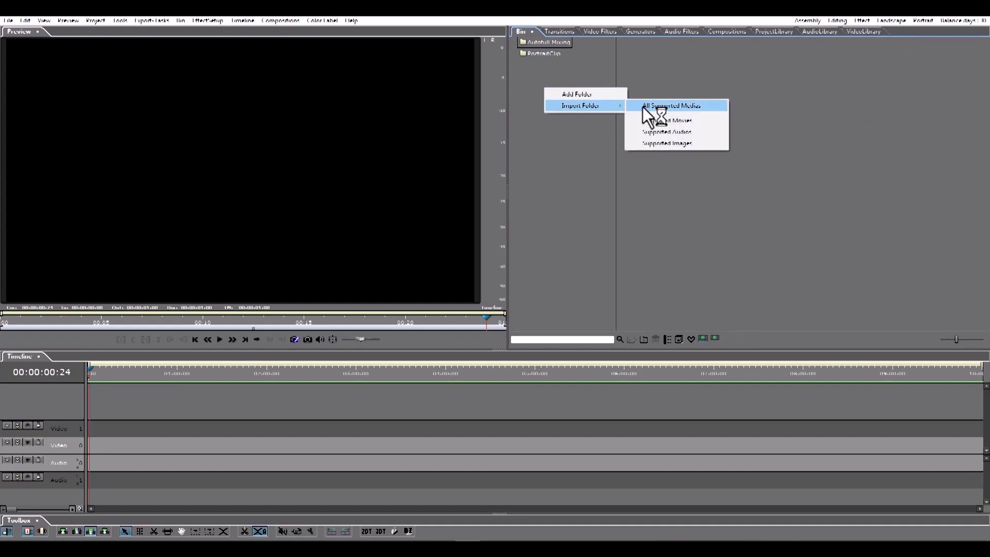
left_click(664, 106)
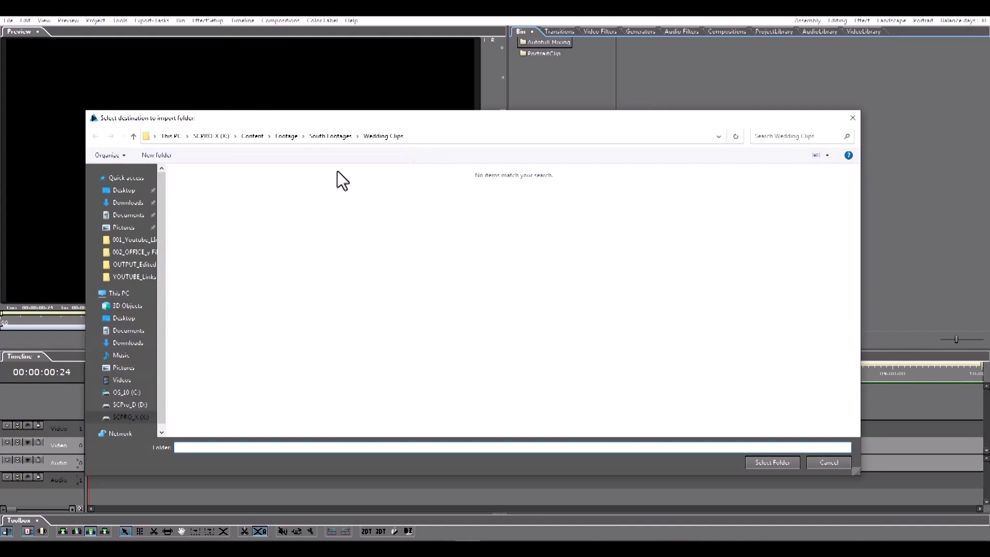
left_click(331, 136)
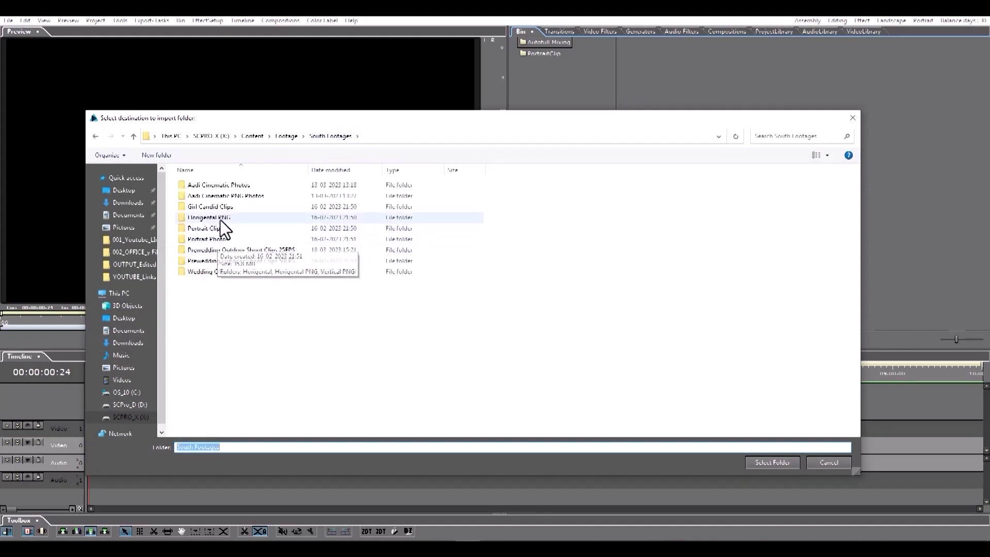
left_click(223, 206)
left_click(793, 460)
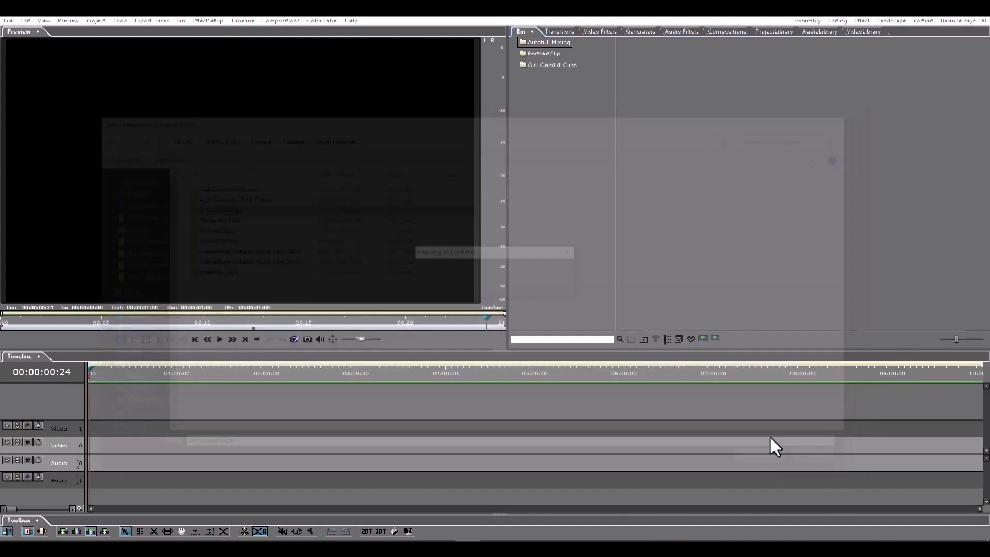
- Look through the clips in the Girl Candid Clips, PortraitClip and Autofull Mixing bin folders, from first to last
left_click(544, 65)
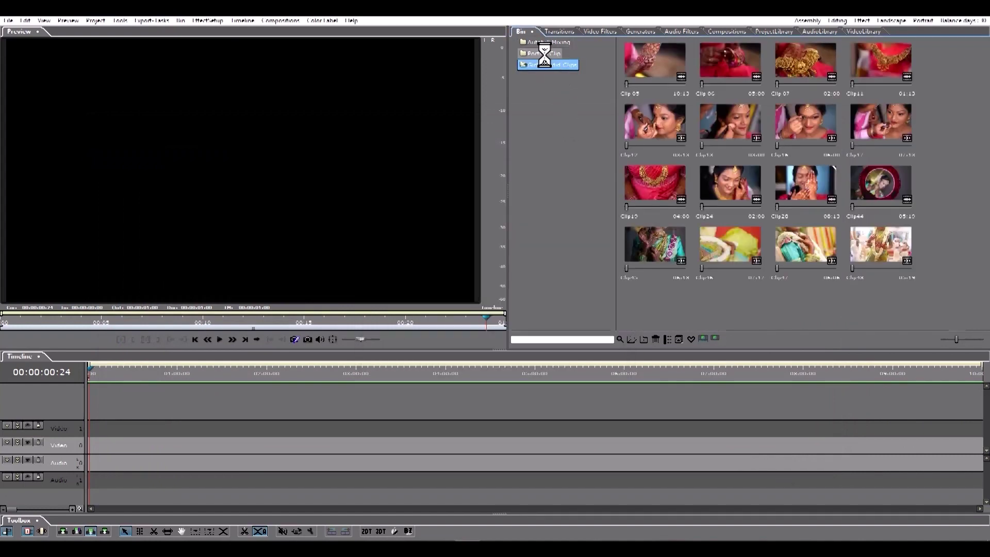
left_click(543, 53)
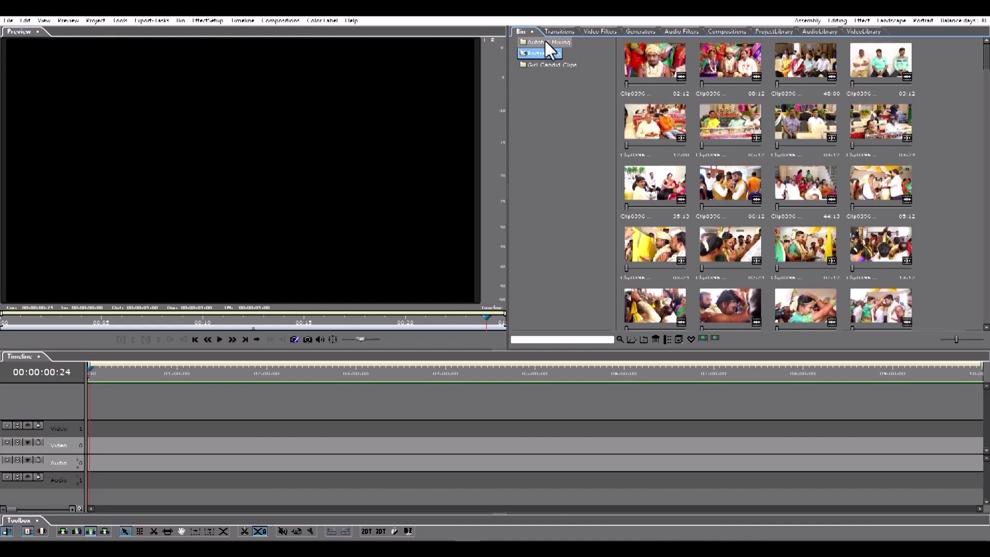
key("Up")
left_click(737, 77)
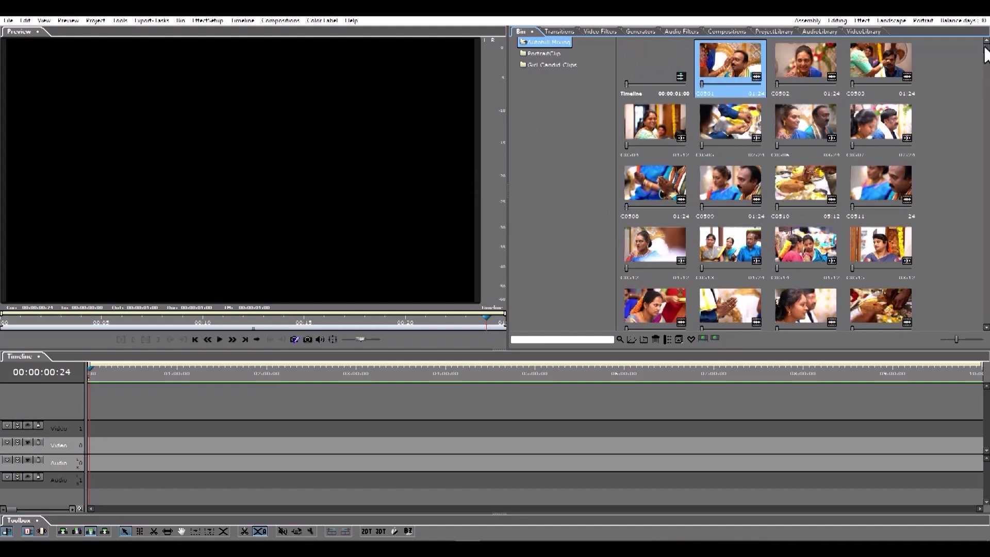
left_click_drag(986, 52, 974, 342)
left_click(753, 304, "shift")
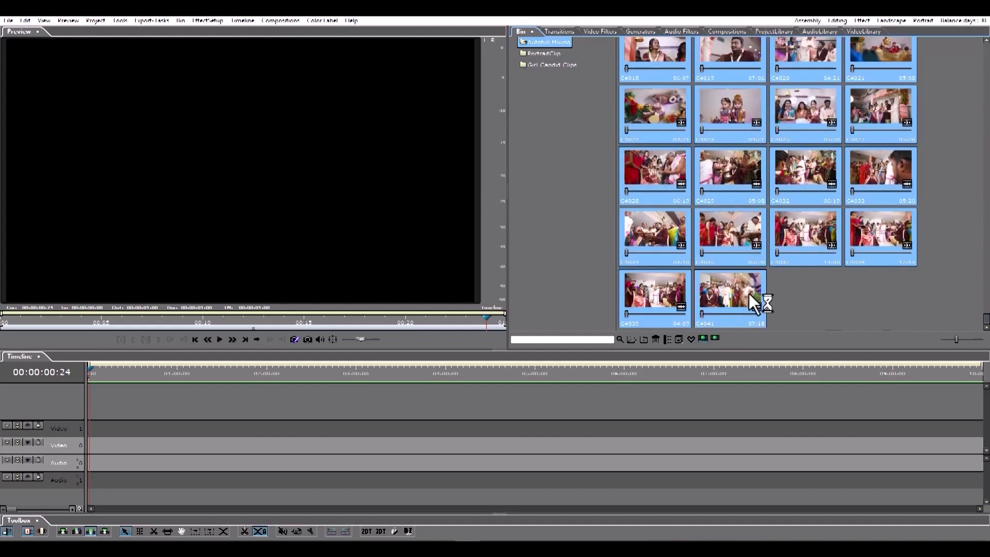
left_click(814, 318)
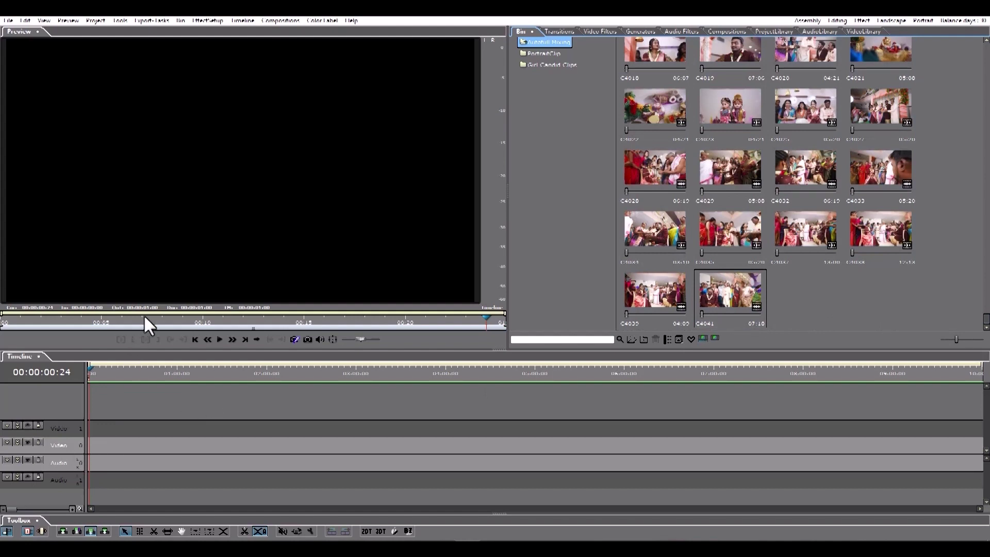
- Enlarge the timeline area and expand the main video track into its A, FX and B tracks, making B the target
left_click_drag(146, 349, 150, 321)
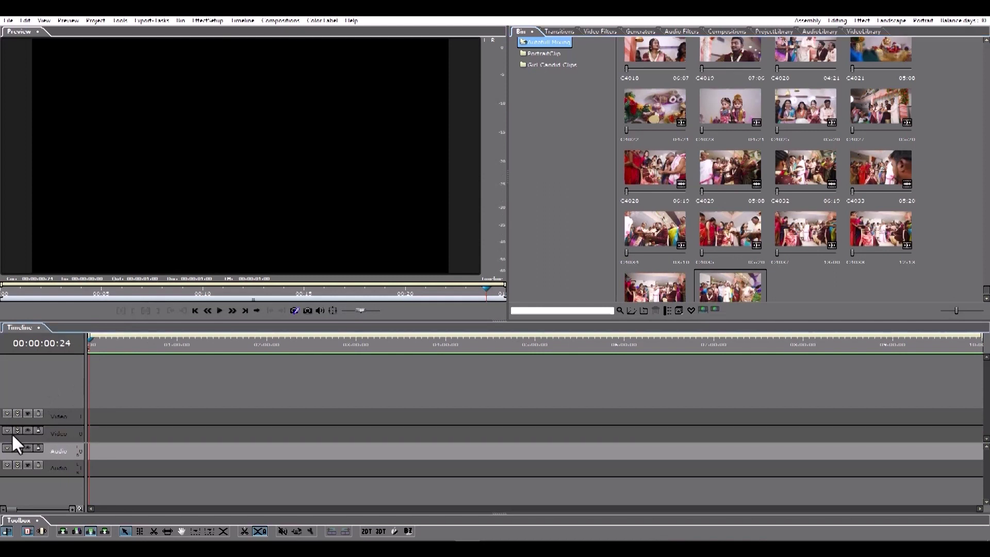
left_click(16, 430)
left_click(68, 407)
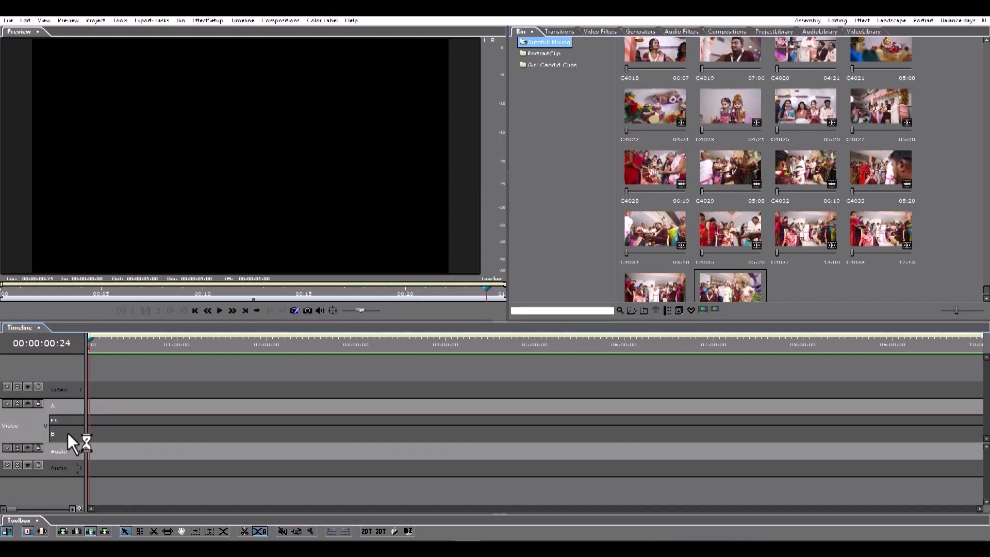
left_click(67, 432)
- Place all Autofull Mixing clips without audio at the start of video track B, keeping the current project settings
left_click(741, 293)
scroll(819, 258, "up", 2)
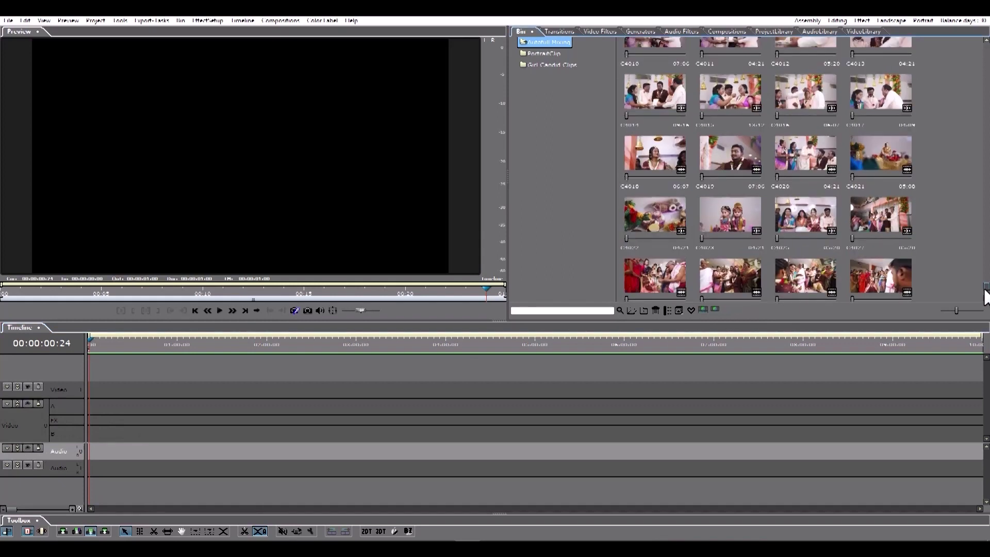
scroll(985, 296, "up", 10)
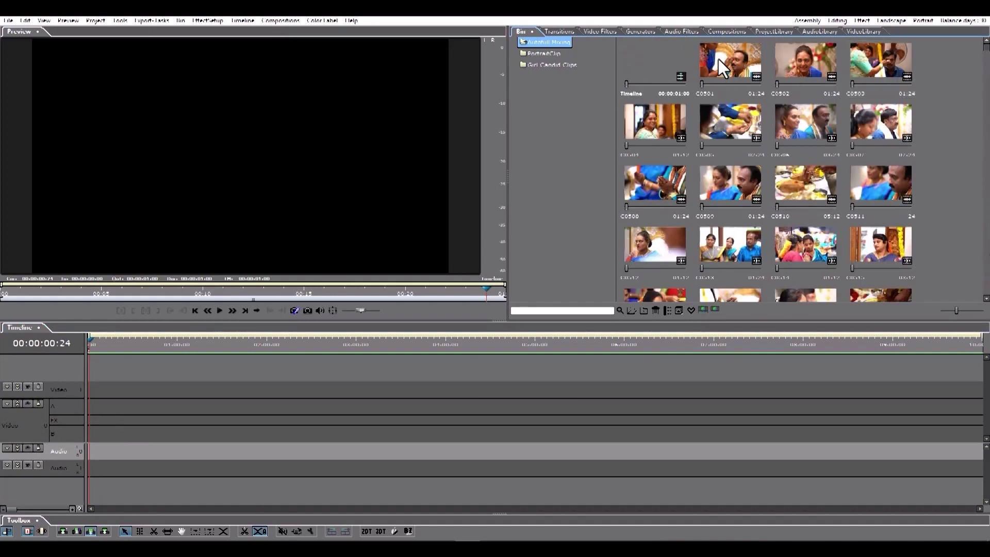
key("ctrl+a")
left_click(106, 439)
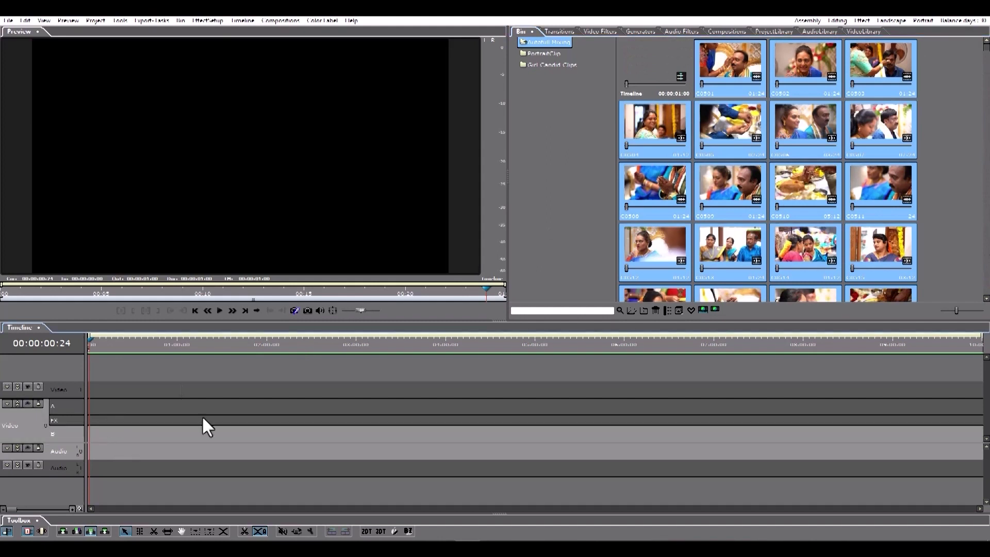
left_click_drag(735, 64, 93, 439)
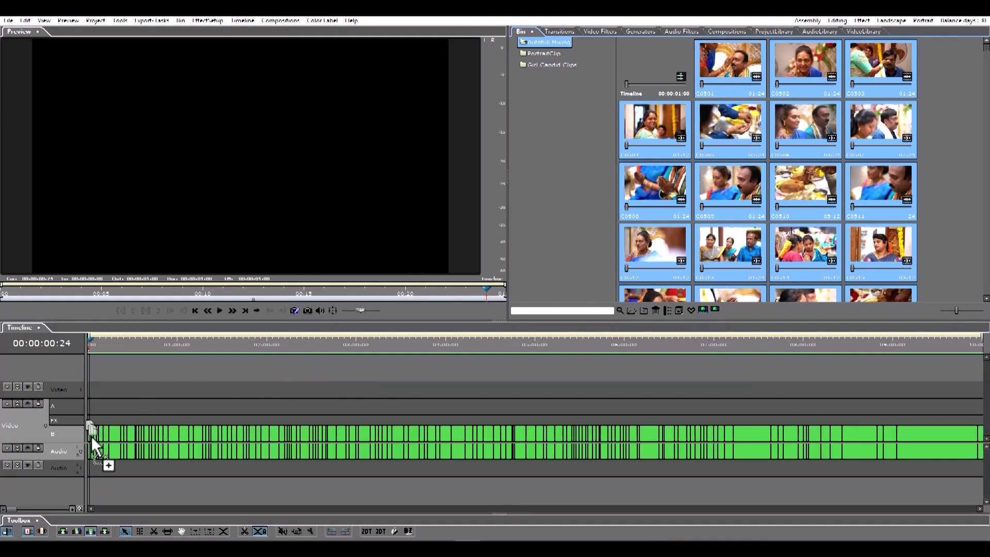
key("shift")
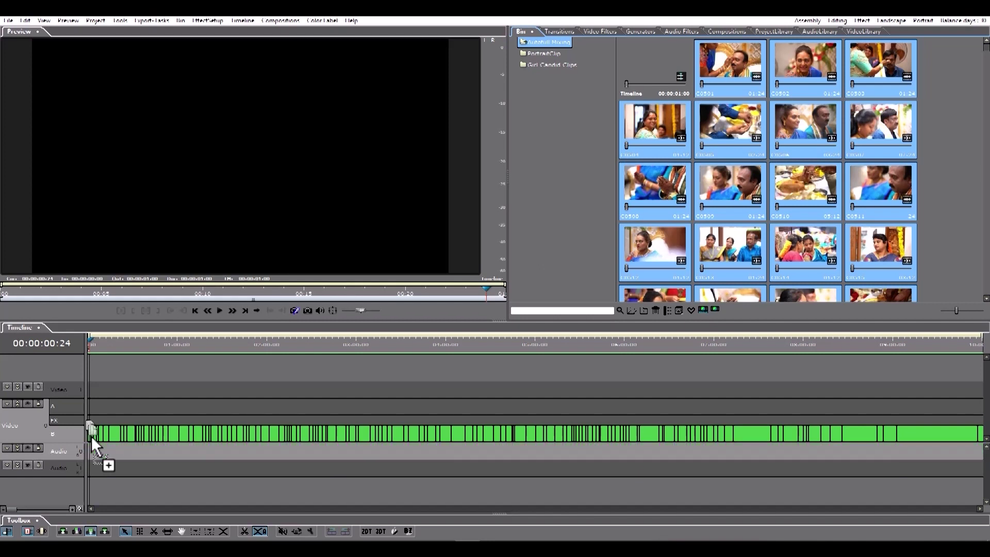
left_click_drag(92, 438, 91, 435)
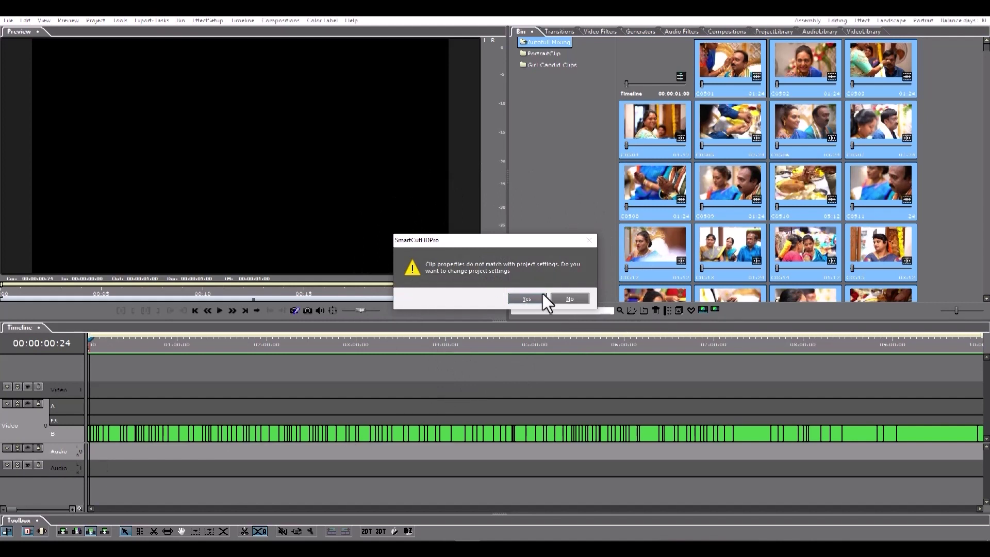
left_click(577, 297)
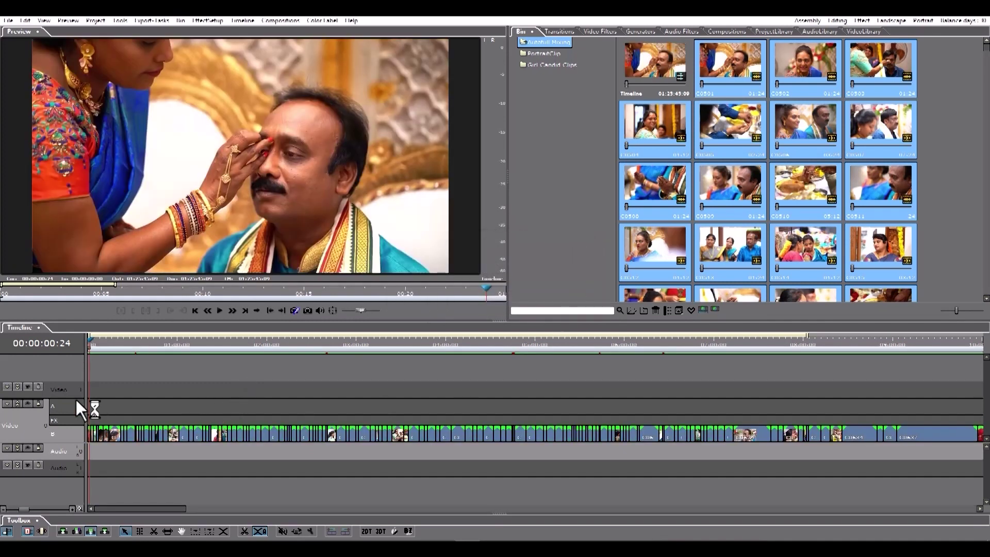
- Scrub the placed clips on track B from the timeline start to 00:00:45:08
mouse_move(96, 346)
left_mouse_down()
mouse_move(247, 345)
mouse_move(88, 349)
left_mouse_up()
scroll(127, 414, "up", 2)
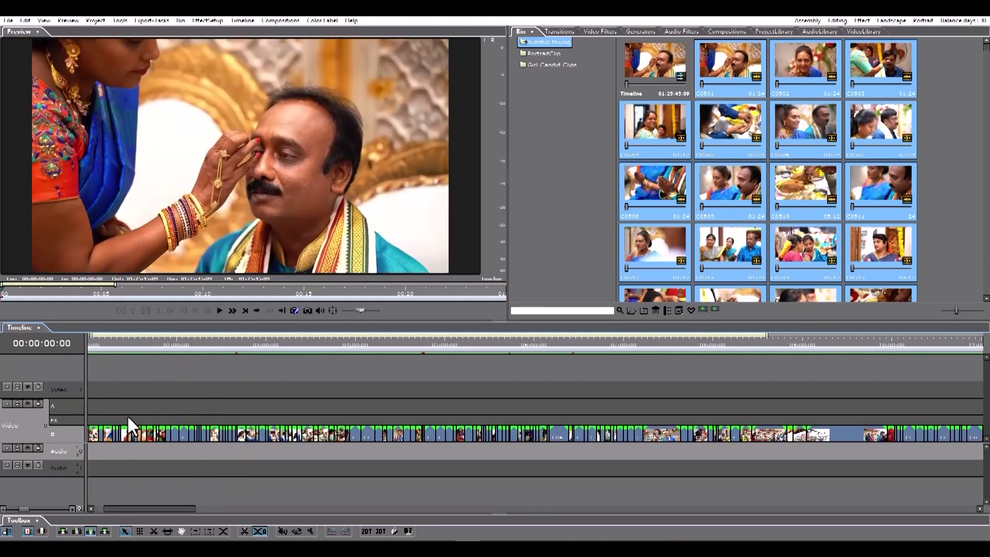
left_click_drag(153, 507, 97, 508)
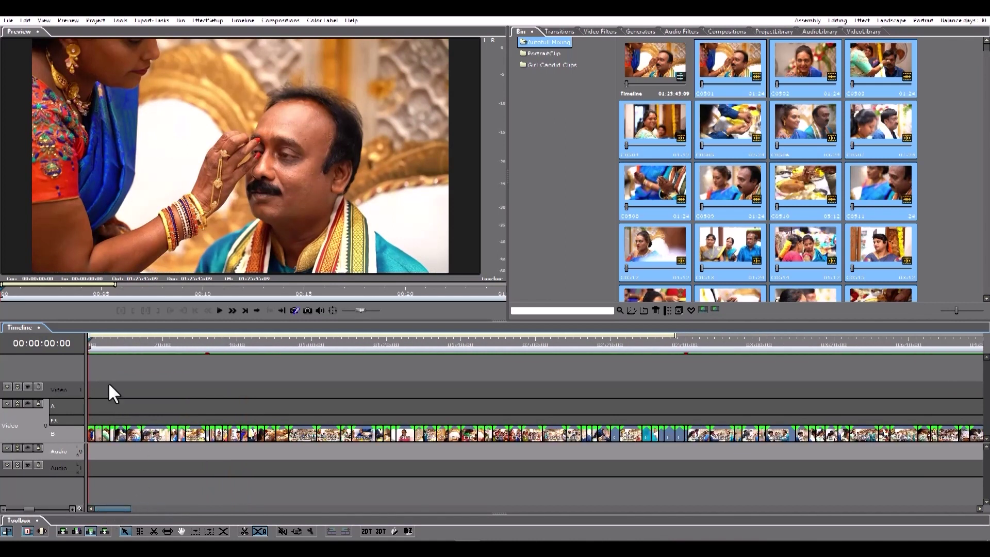
left_click_drag(99, 345, 258, 349)
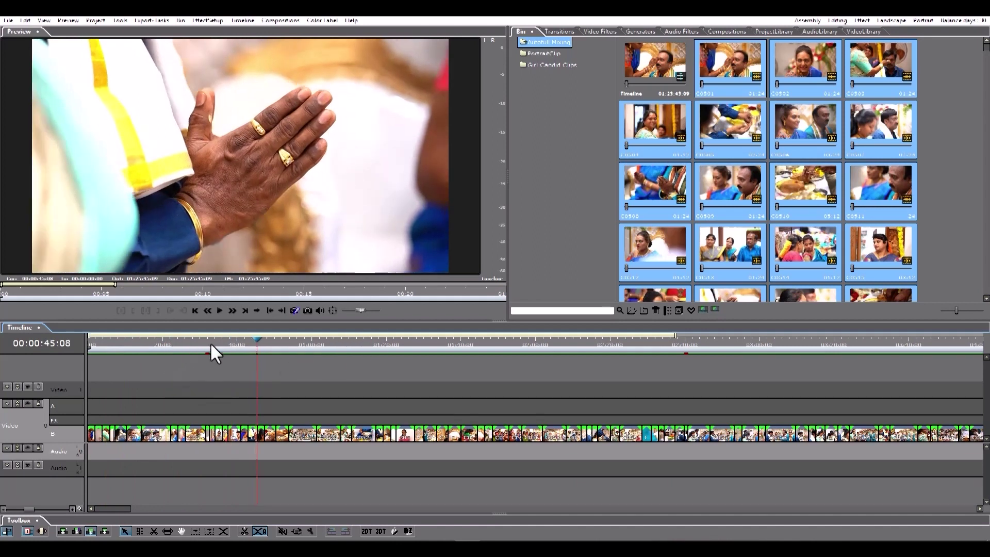
- Browse the composition library's Muslim, Telugu, Kannada, Punjabi, Hindi and Wishes categories
left_click(739, 34)
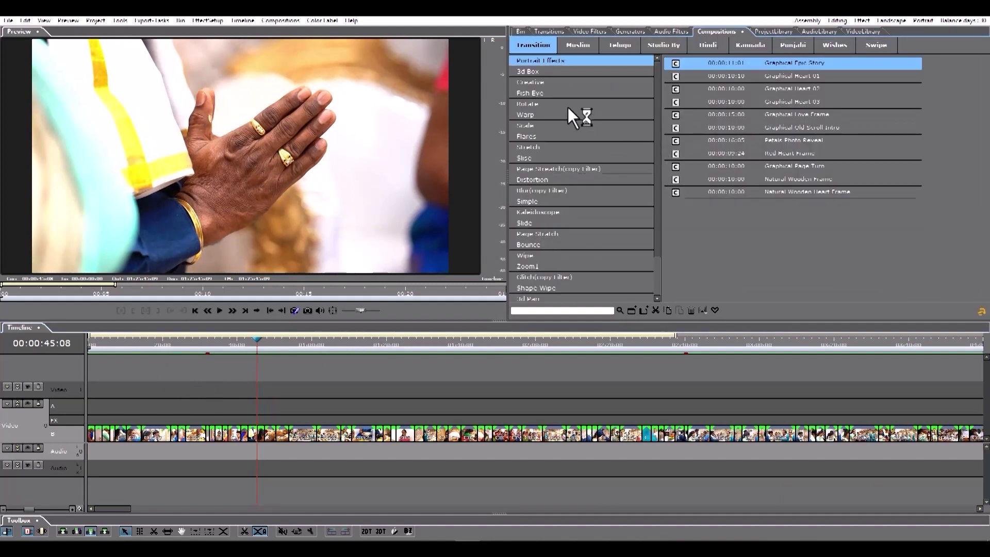
left_click(633, 48)
left_click(582, 47)
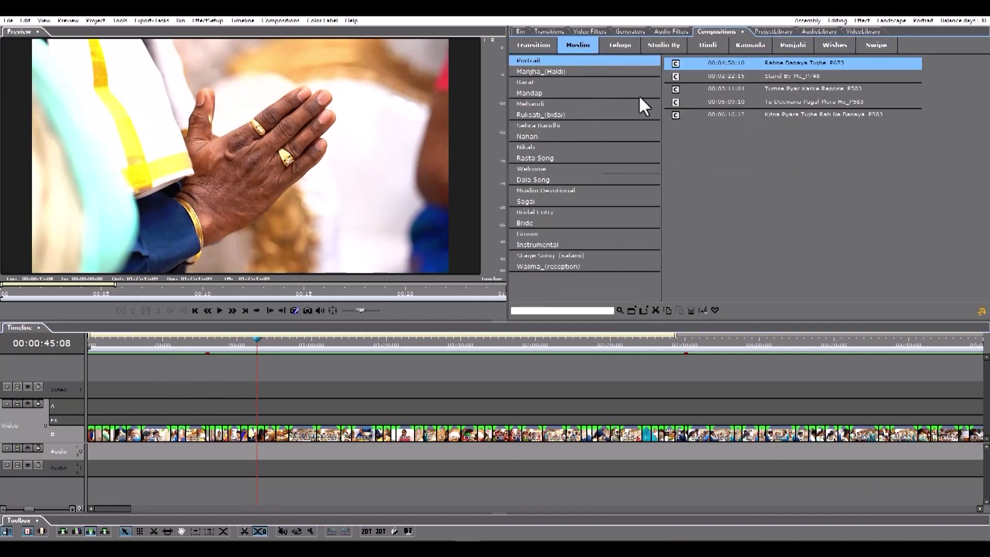
left_click(630, 48)
left_click(748, 48)
left_click(794, 49)
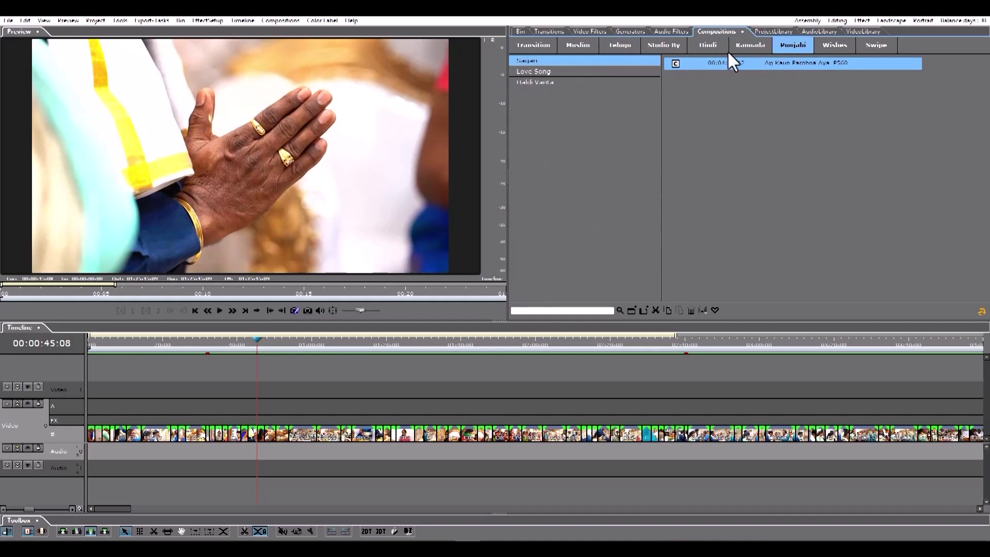
left_click(720, 49)
left_click(832, 49)
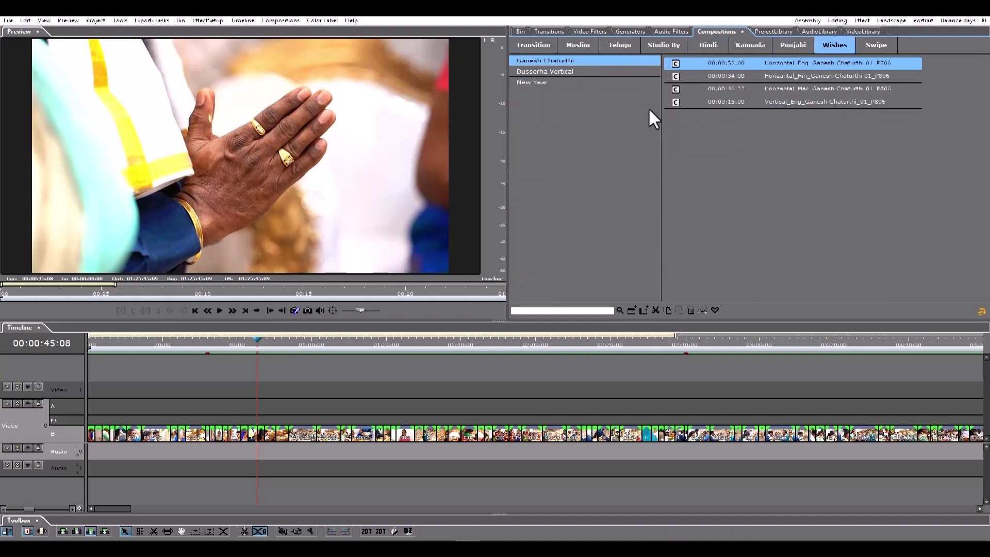
- Look through the Telugu compositions and several Hindi groups, ending with the Hastmelap group
left_click(620, 56)
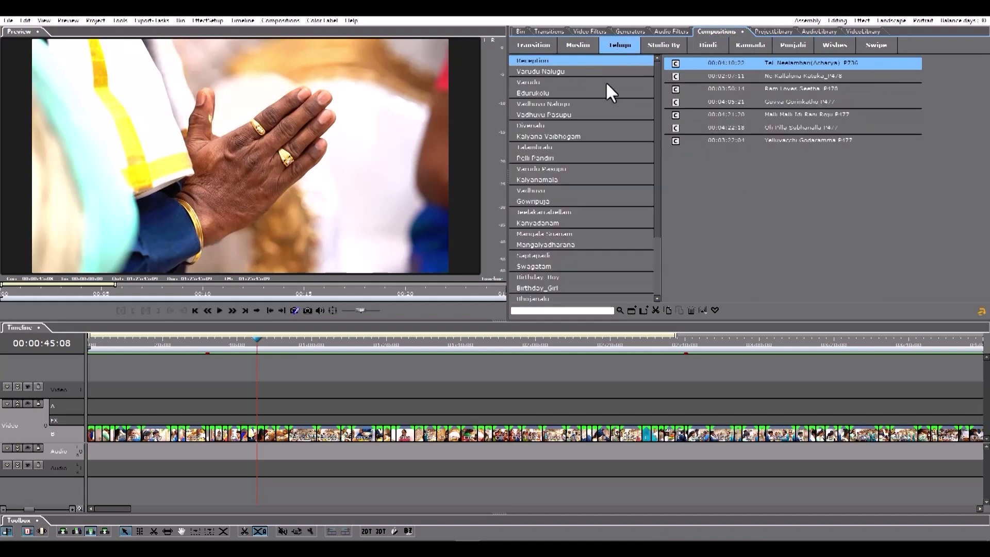
left_click(708, 56)
left_click(571, 103)
left_click(559, 158)
left_click(559, 201)
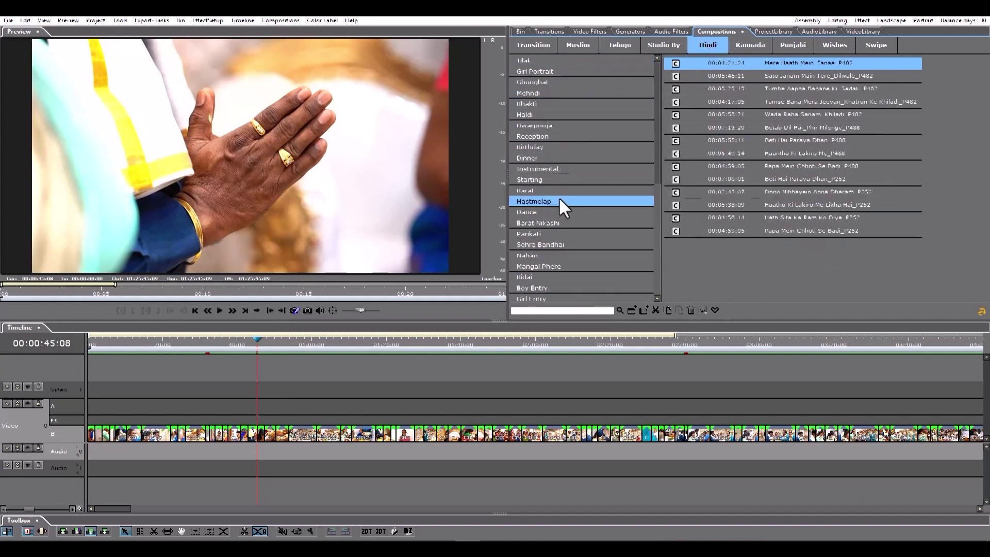
- Open the Telugu compositions and scrub the placed clips on track B to 00:01:22:19
left_click(621, 55)
left_click_drag(238, 351, 520, 348)
mouse_move(407, 364)
left_mouse_down()
mouse_move(343, 364)
mouse_move(401, 367)
left_mouse_up()
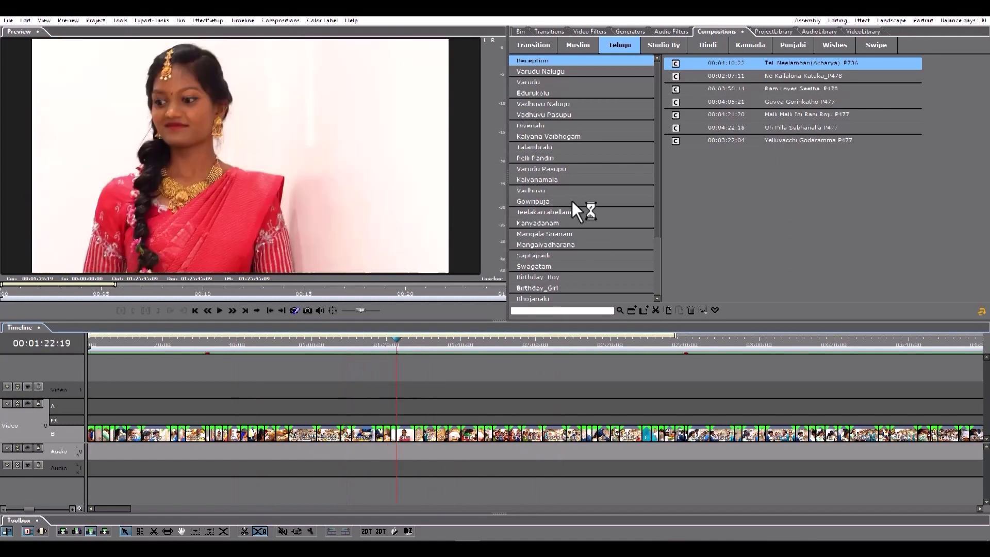
- Look through the Telugu groups Varudu Nalugu, Vadhuvu Nalugu, Pelli Pandiri and Mangala Snanam, ending with the Engagement compositions
left_click(550, 72)
left_click(545, 104)
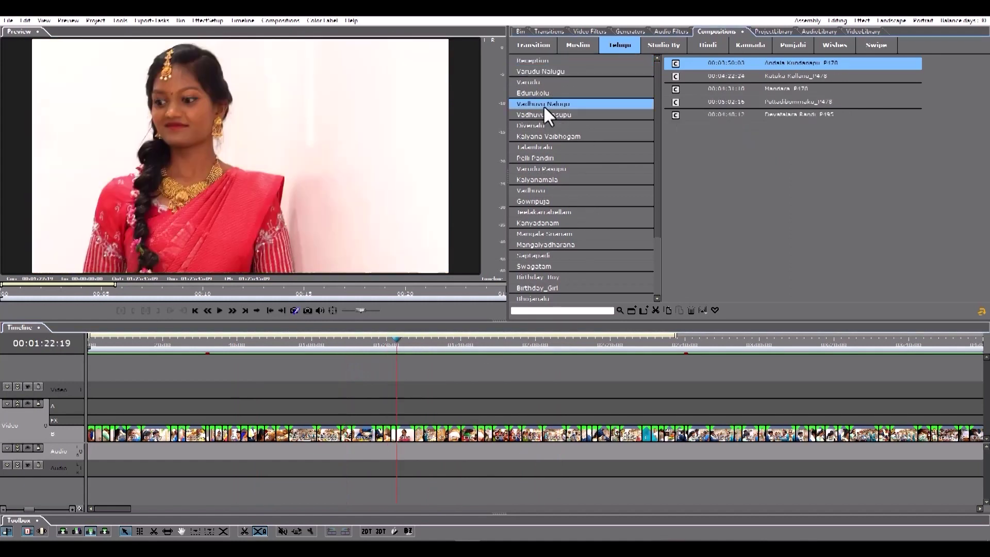
left_click(541, 158)
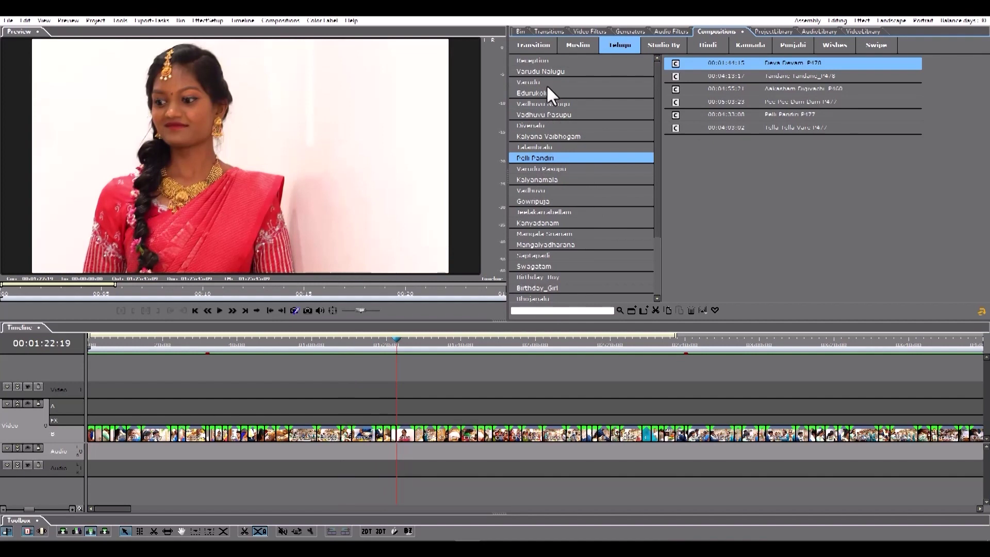
scroll(554, 217, "down", 2)
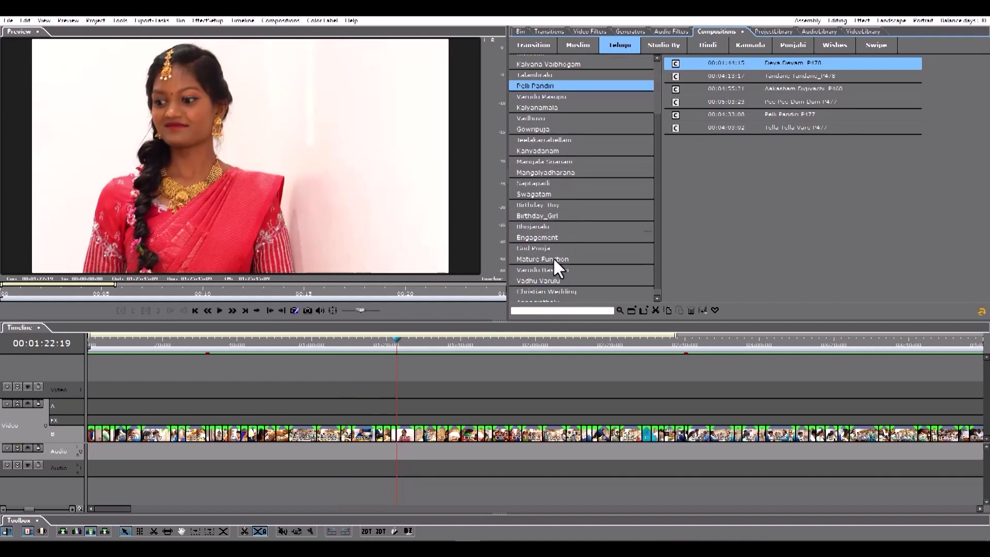
left_click(538, 238)
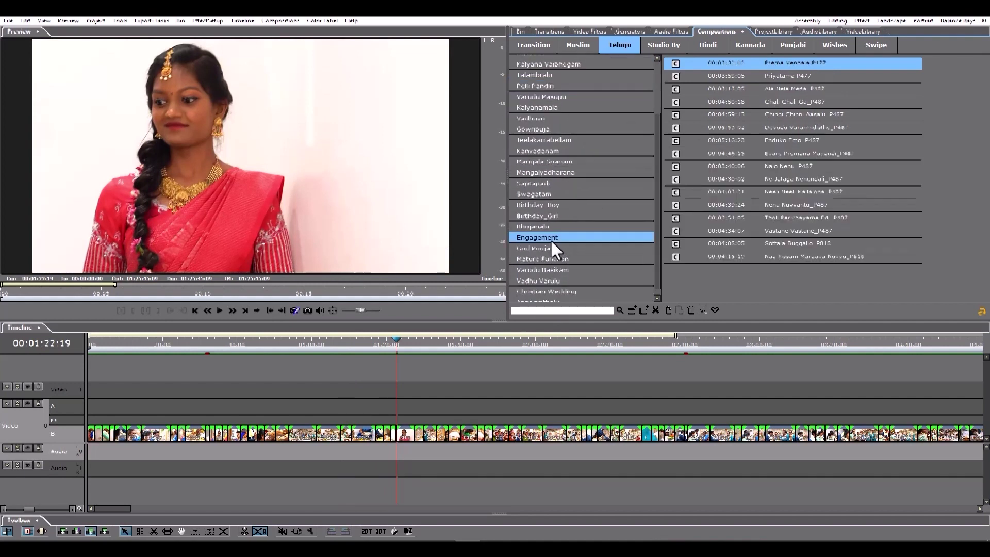
left_click(118, 342)
left_click(549, 181)
left_click(549, 163)
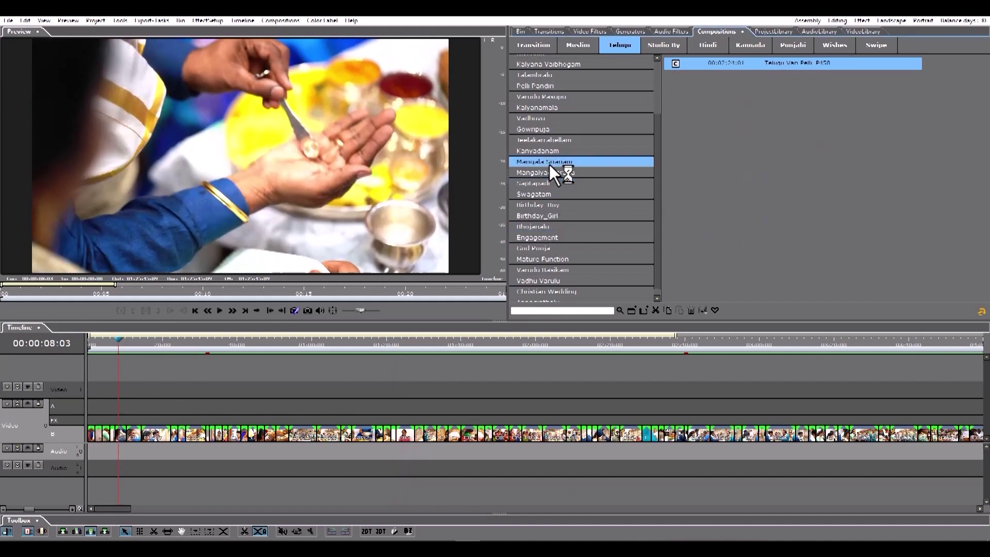
left_click(563, 237)
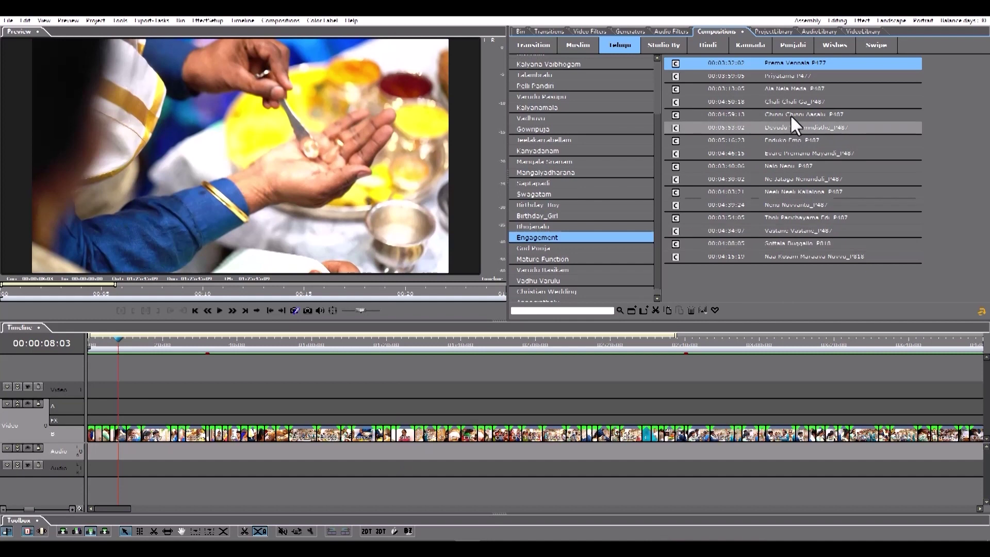
- Play the Engagement composition Priyatama_P477 in the preview and scrub it to about three minutes
left_click(793, 76)
double_click(793, 76)
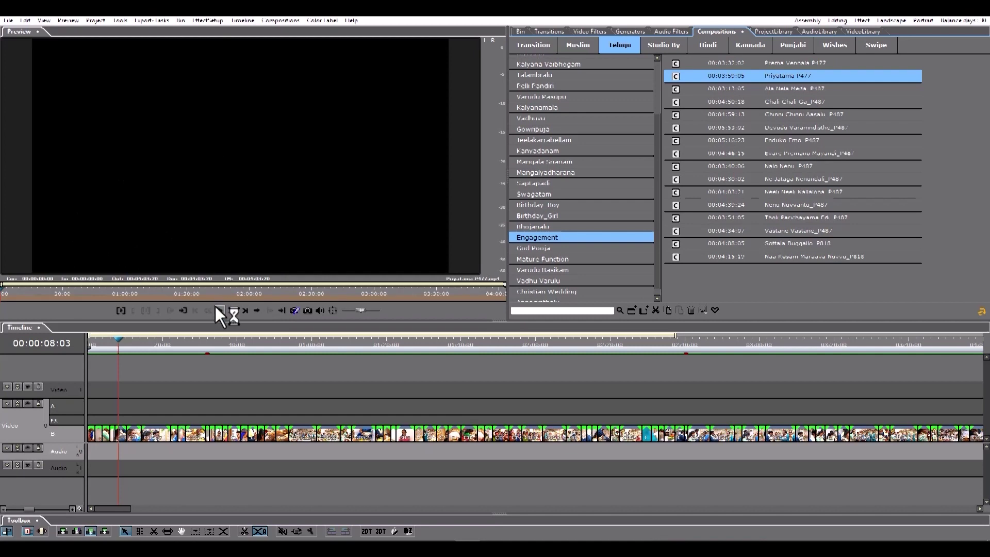
left_click(216, 307)
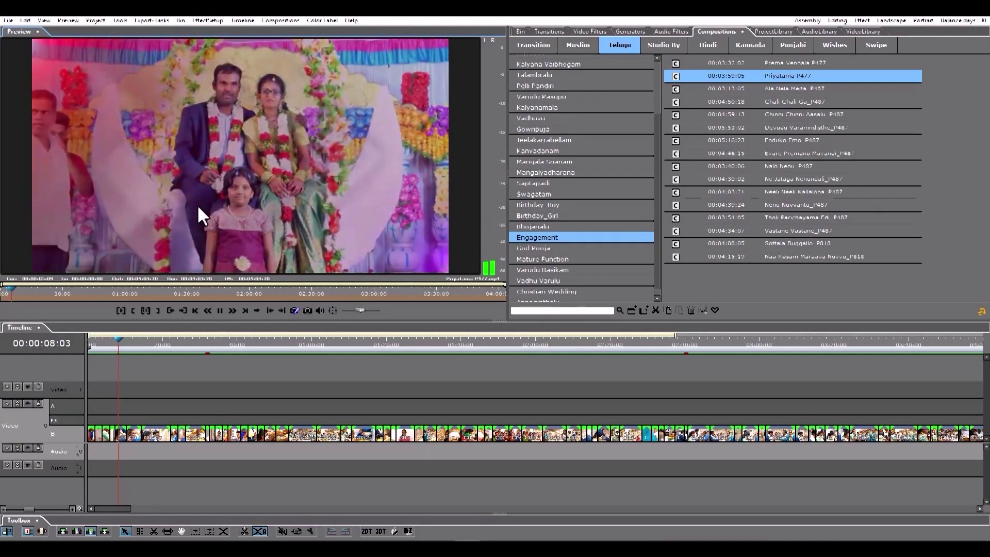
left_click_drag(35, 289, 89, 286)
left_click_drag(113, 288, 367, 298)
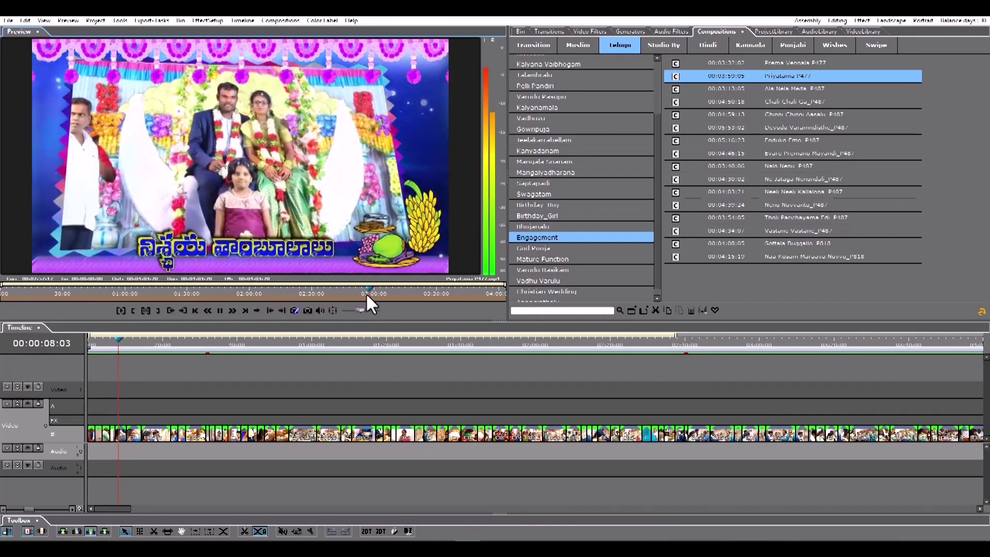
- Play part of the Enduko Emo_P487 composition in the preview, stop it, and select Chinni Chinni Aasalu_P487
left_click(799, 142)
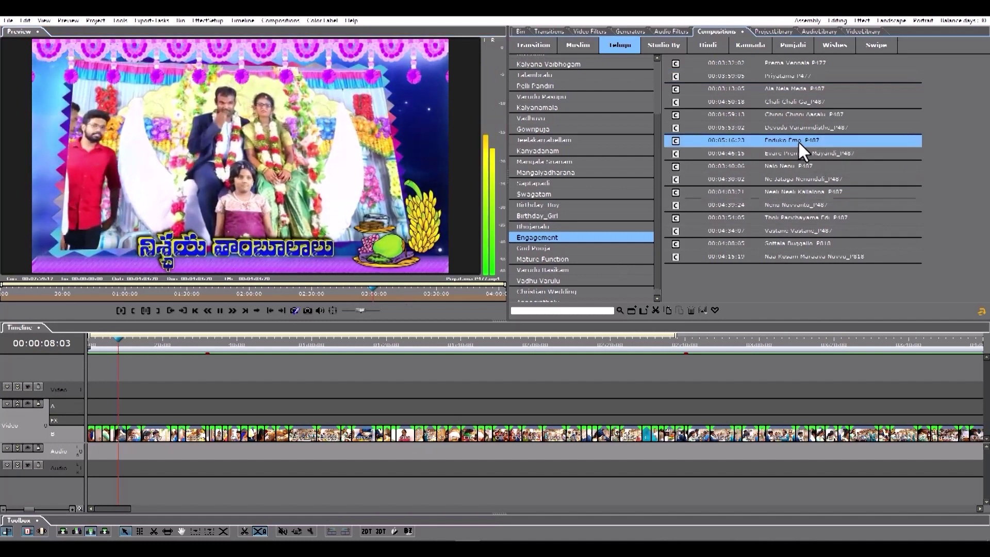
left_click(50, 291)
key("space")
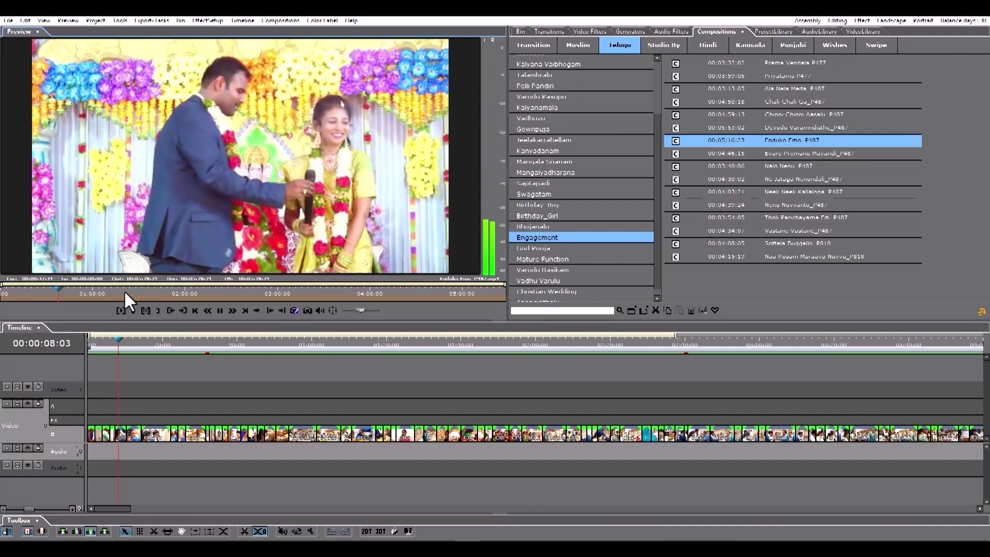
left_click(175, 291)
left_click(807, 116)
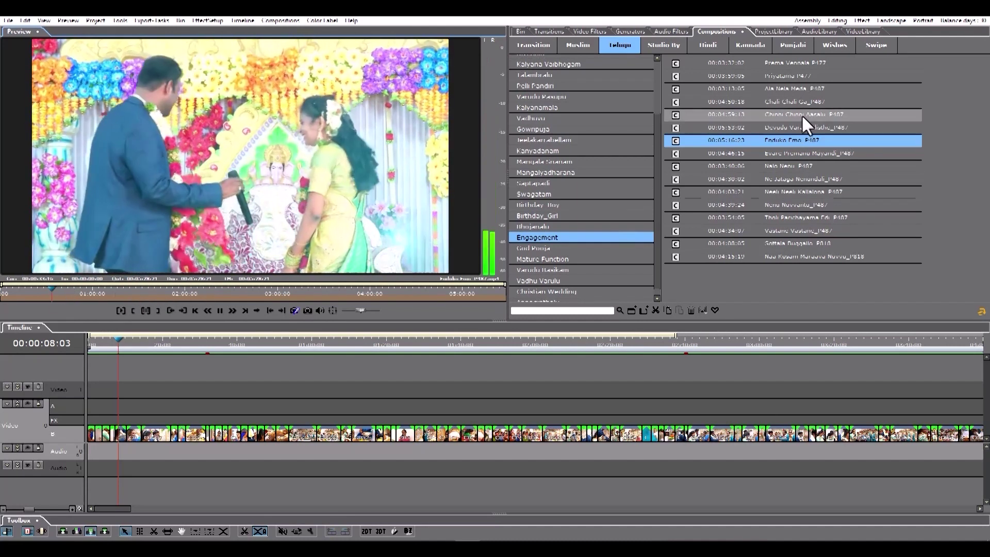
key("space")
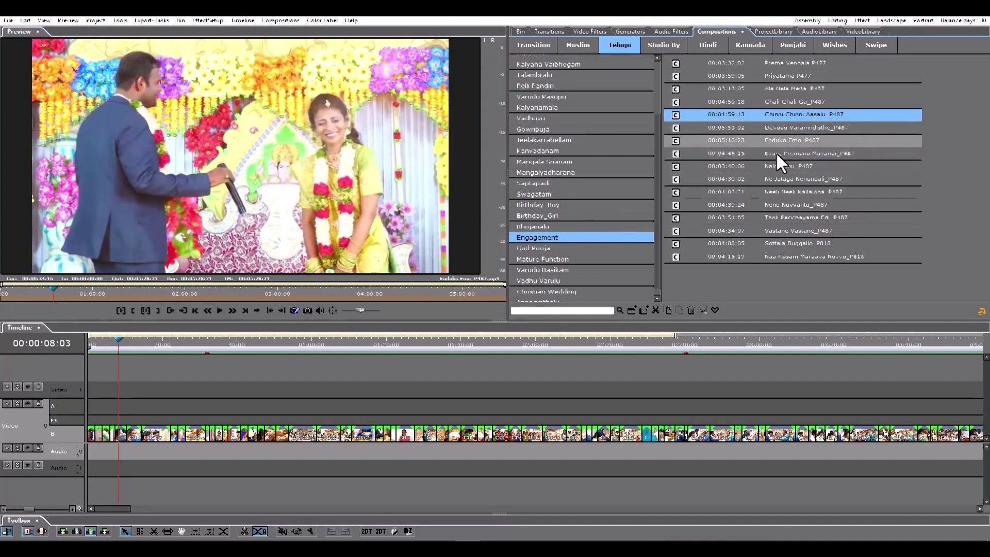
- Place the Engagement composition Ala Nela Meda_P487 at the timeline start on video track A, above the existing clips
left_click(771, 178)
left_click(63, 531)
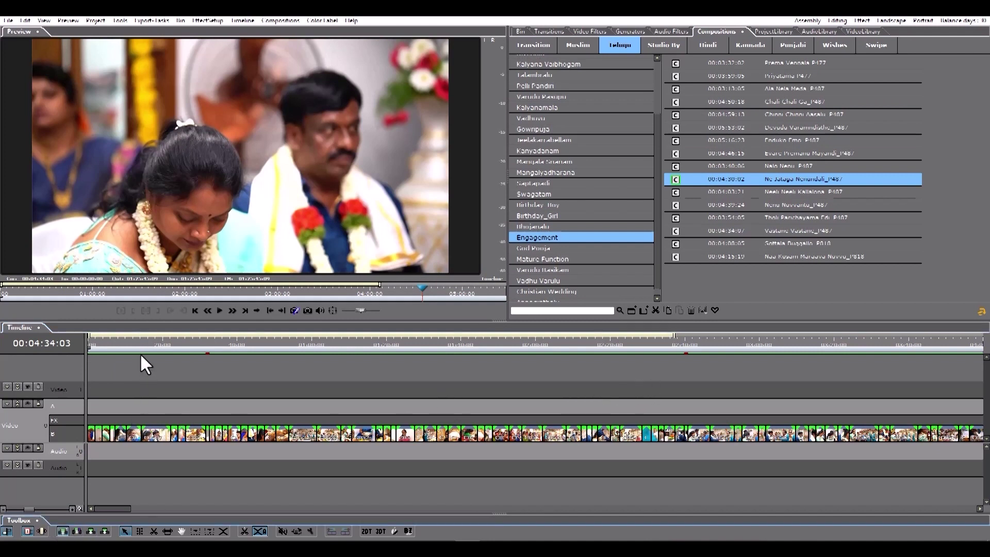
left_click_drag(144, 343, 240, 344)
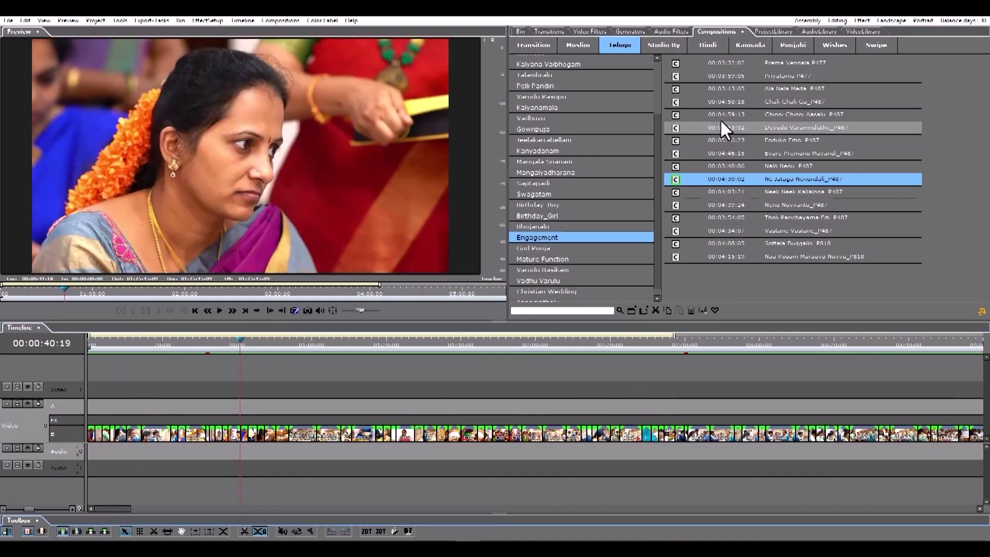
left_click(776, 87)
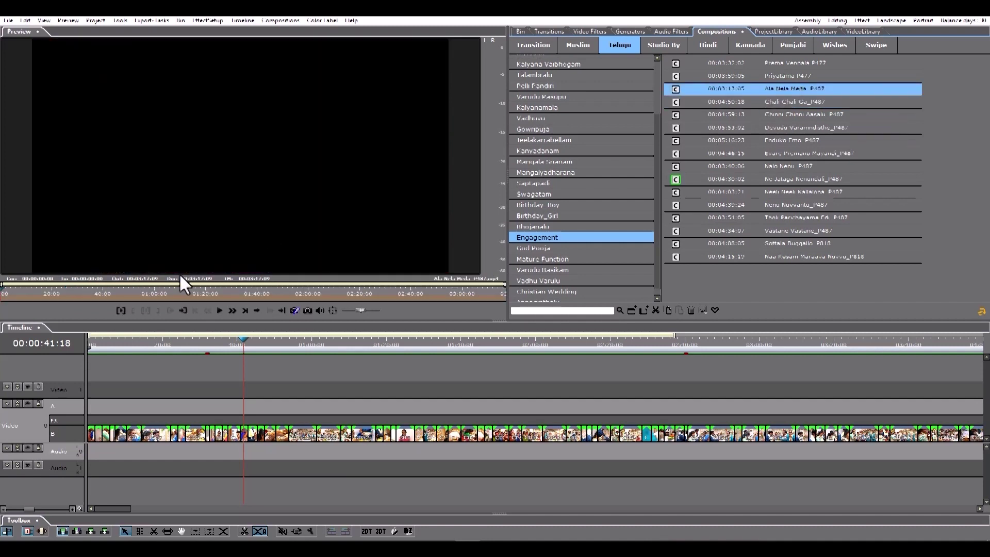
left_click_drag(782, 87, 89, 407)
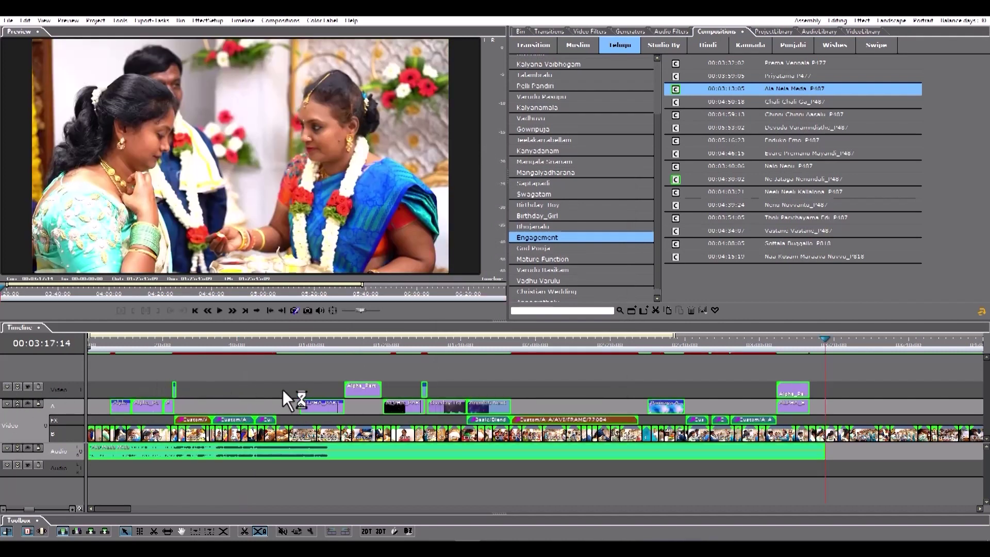
- Play and scrub the mixed timeline from 00:00:07:21 to 00:01:50:00 to check the composition's effects on the clips
left_click(120, 339)
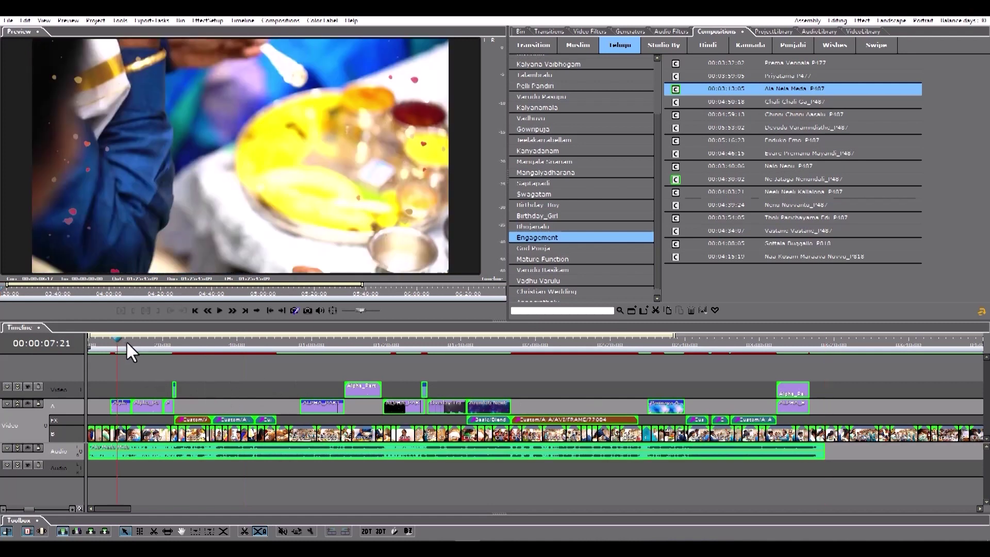
left_click(136, 344)
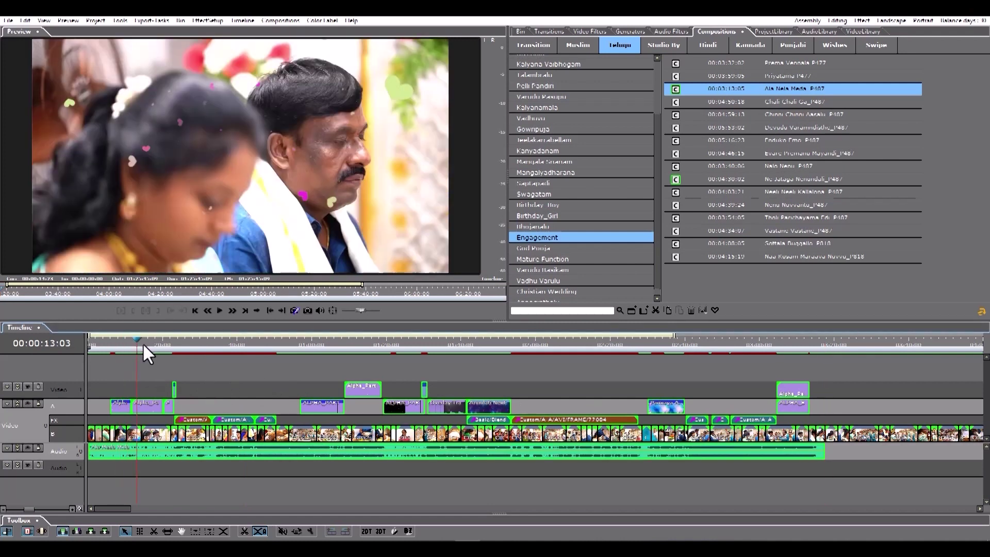
key("space")
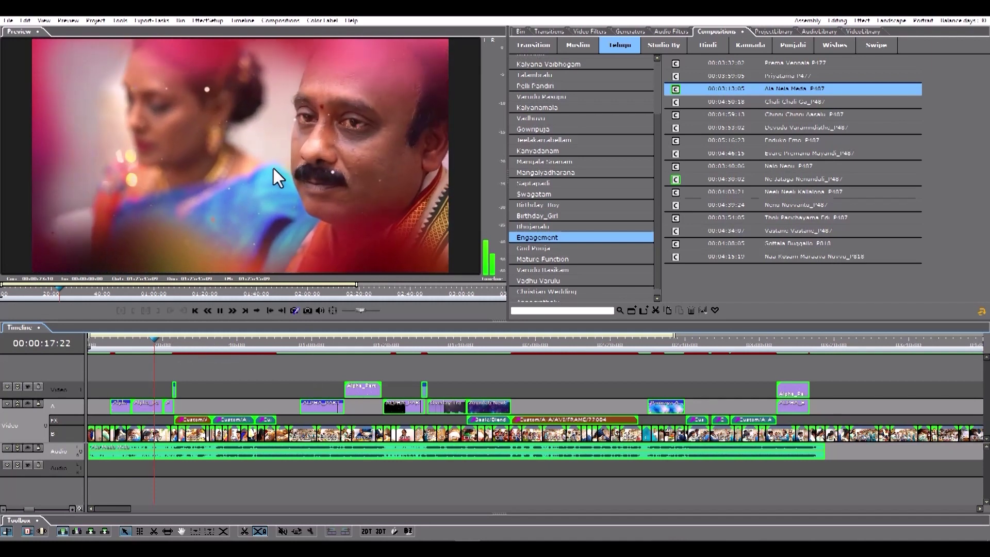
key("space")
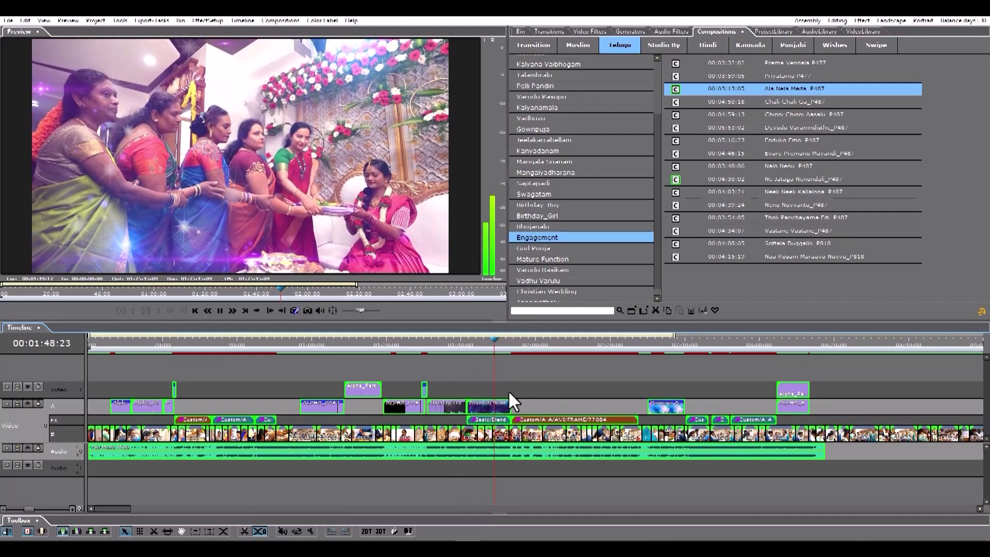
key("space")
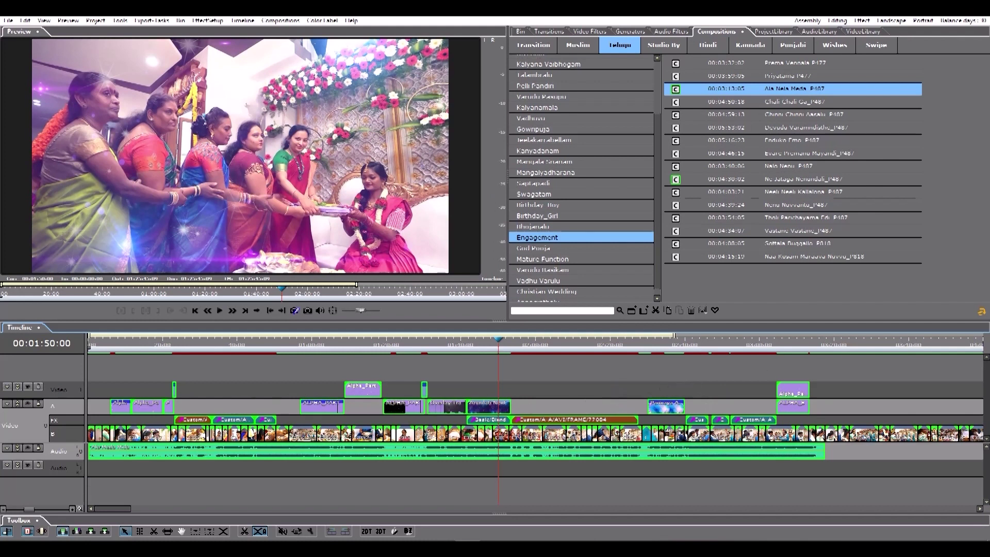
- Ungroup the composition's elements on the timeline and select the overlay clip on track A at 00:01:50:00
right_click(487, 407)
left_click(527, 133)
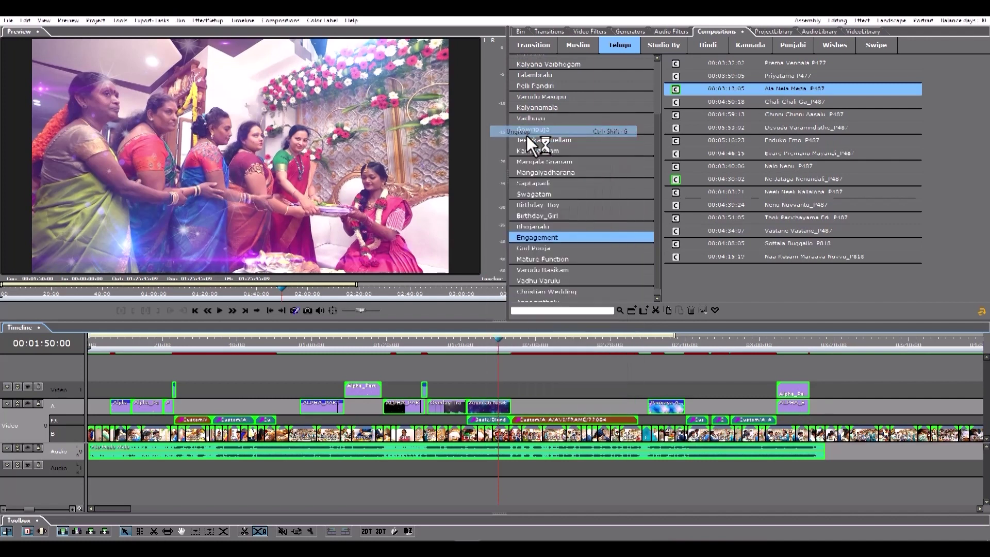
left_click(484, 406)
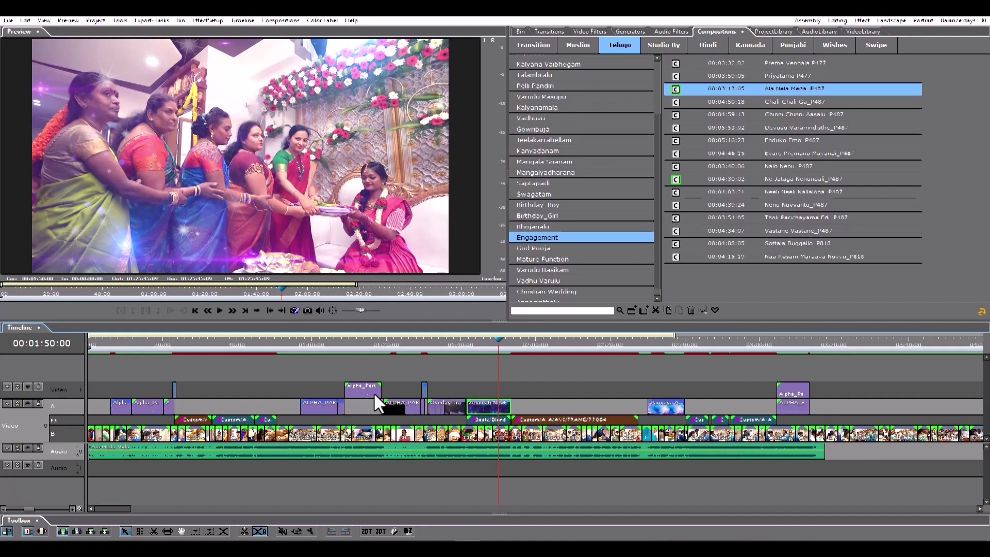
- Examine the custom effects on the FX track, scrubbing the long frame effect to 00:02:12:03 and viewing the one at 00:00:38:21
left_click(558, 419)
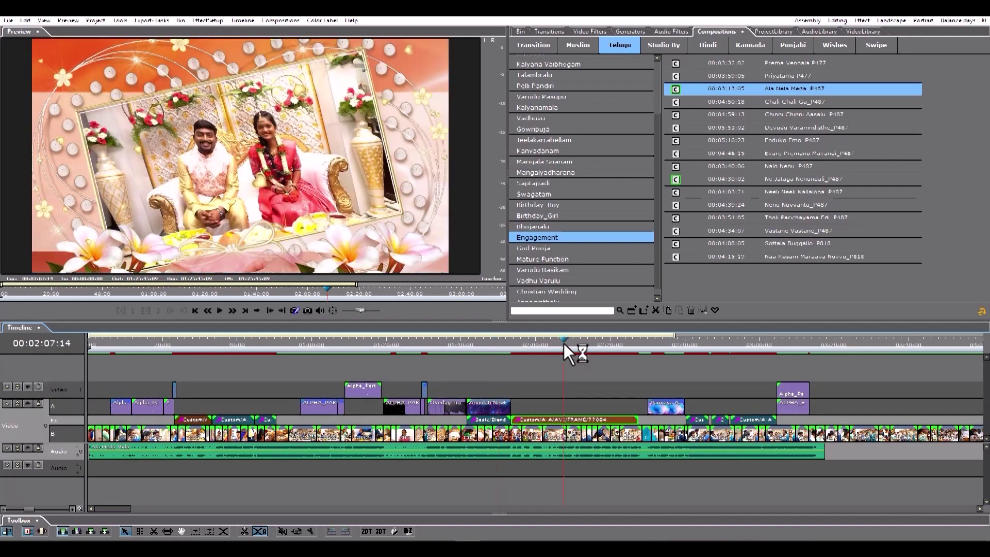
left_click_drag(541, 341, 581, 345)
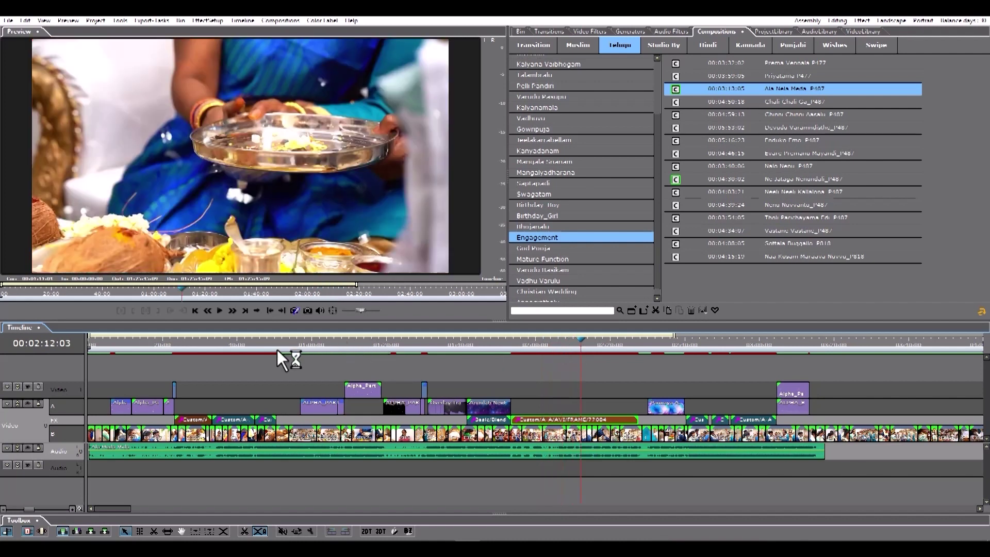
left_click(232, 342)
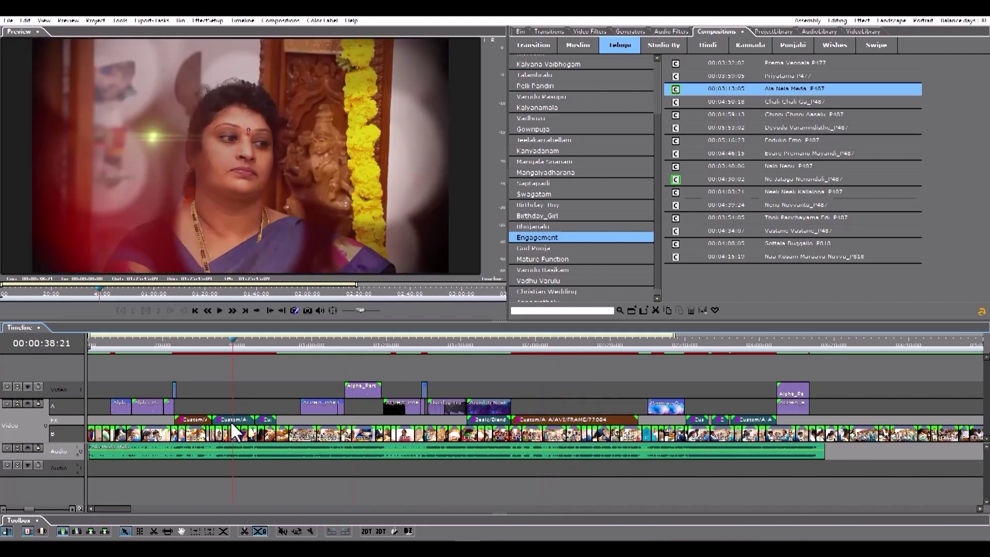
mouse_move(230, 419)
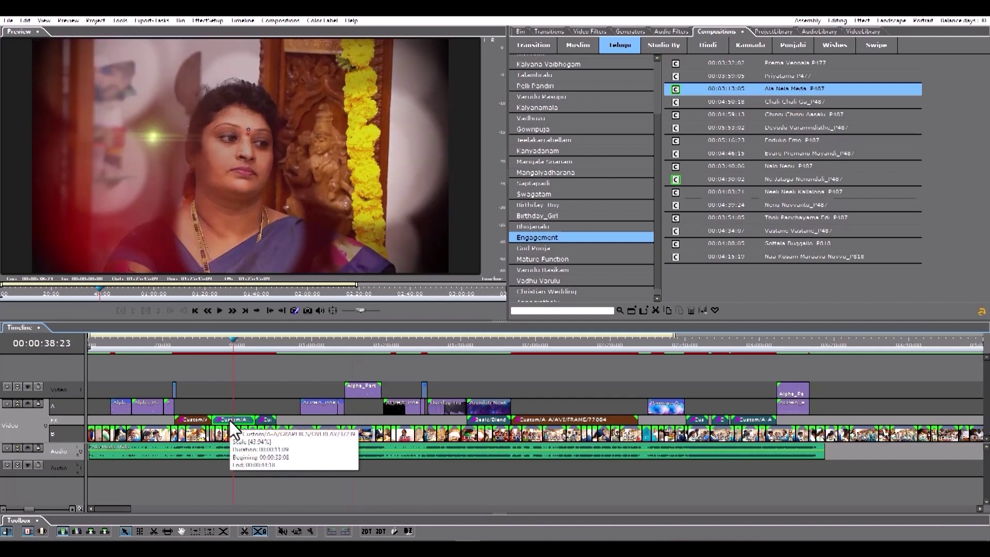
- Replace the custom overlay effect at 00:00:38:23 on the FX track with transition 14760s from the Avi Frame collection
scroll(230, 420, "up", 3)
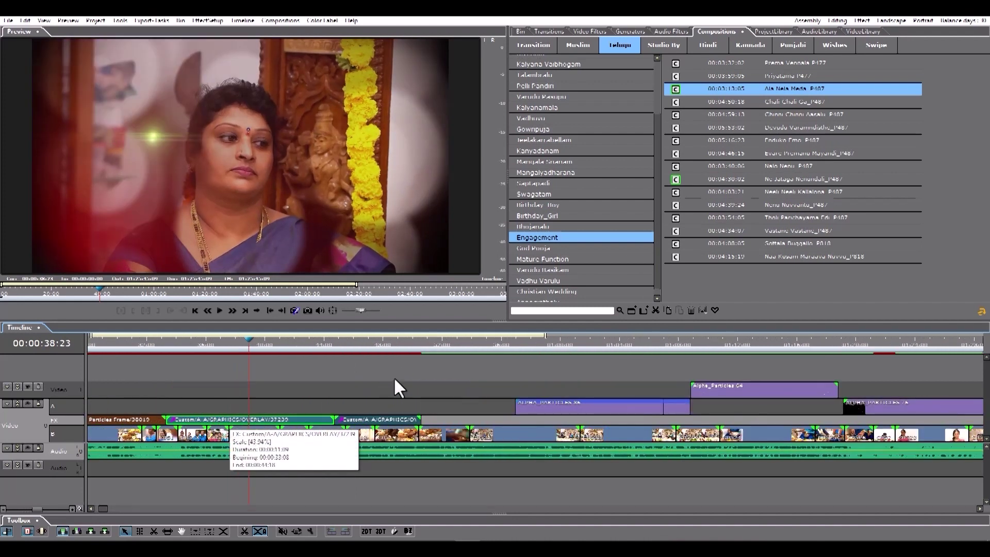
left_click(547, 31)
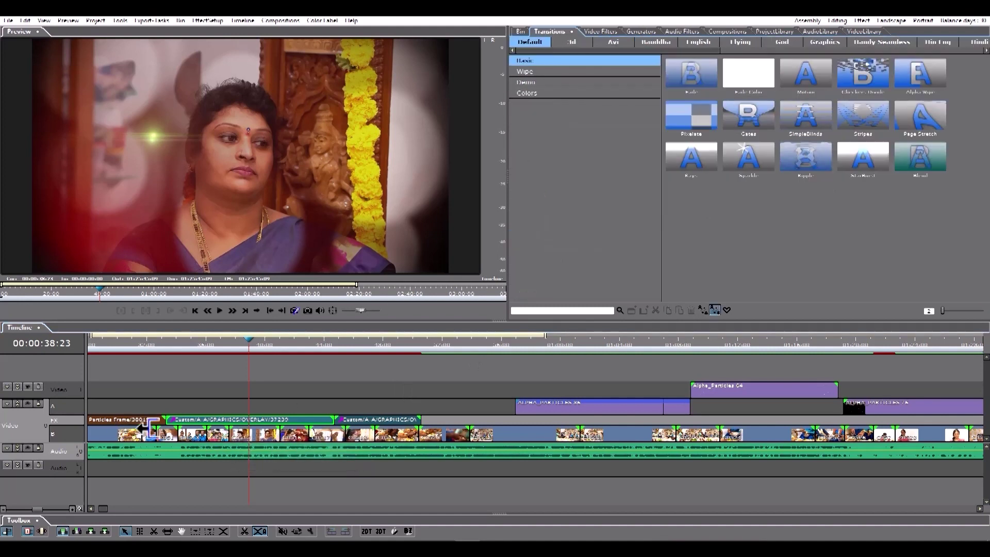
left_click(703, 310)
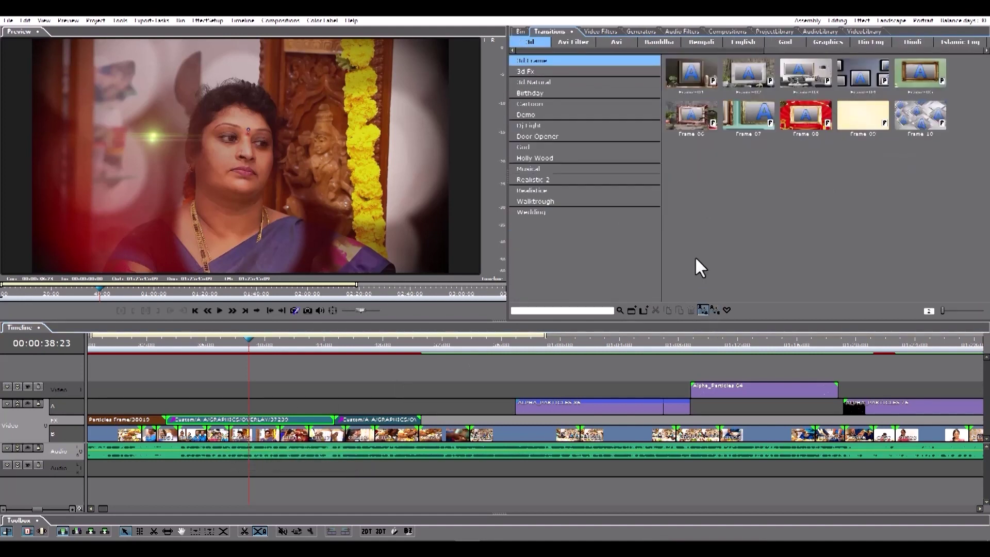
left_click(614, 41)
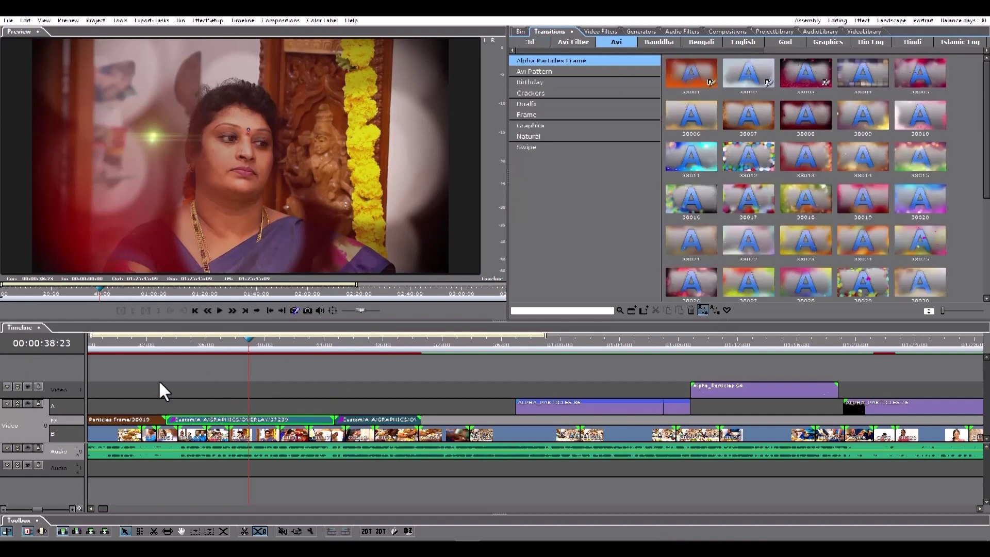
left_click(534, 116)
left_click(914, 117)
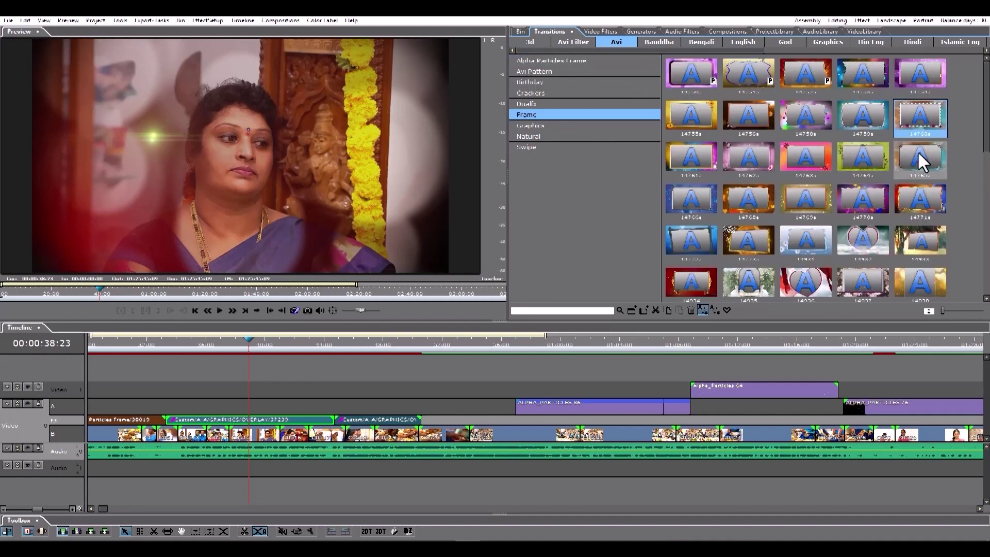
left_click_drag(923, 115, 252, 424)
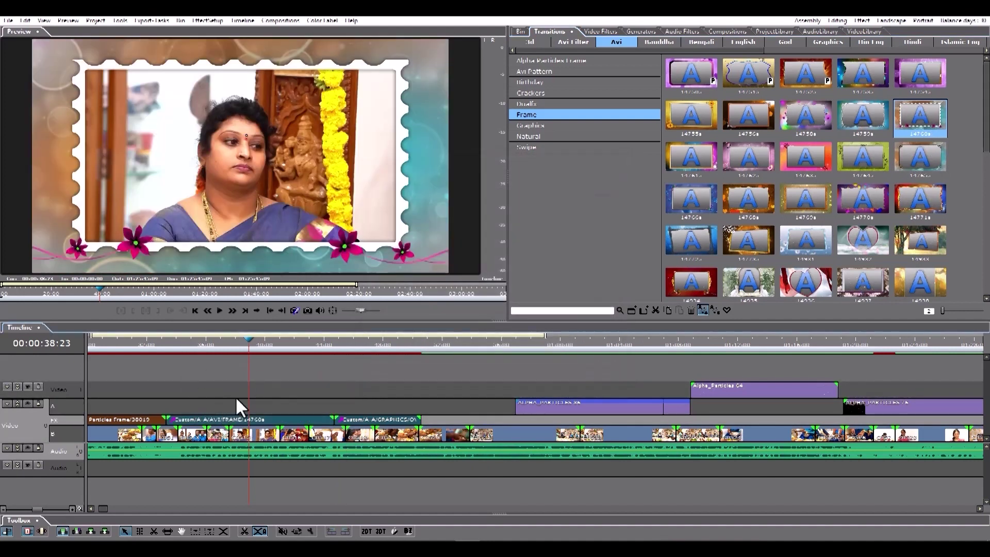
- Play the timeline from about 00:00:35:00 to 00:00:49:11 to check the replaced frame effect and the overlay following it
left_click(185, 345)
key("space")
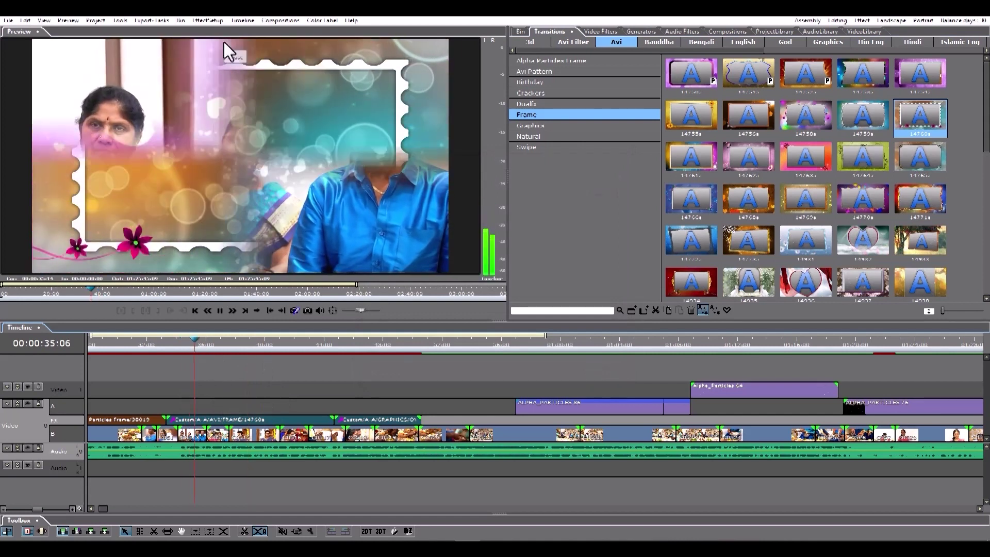
key("space")
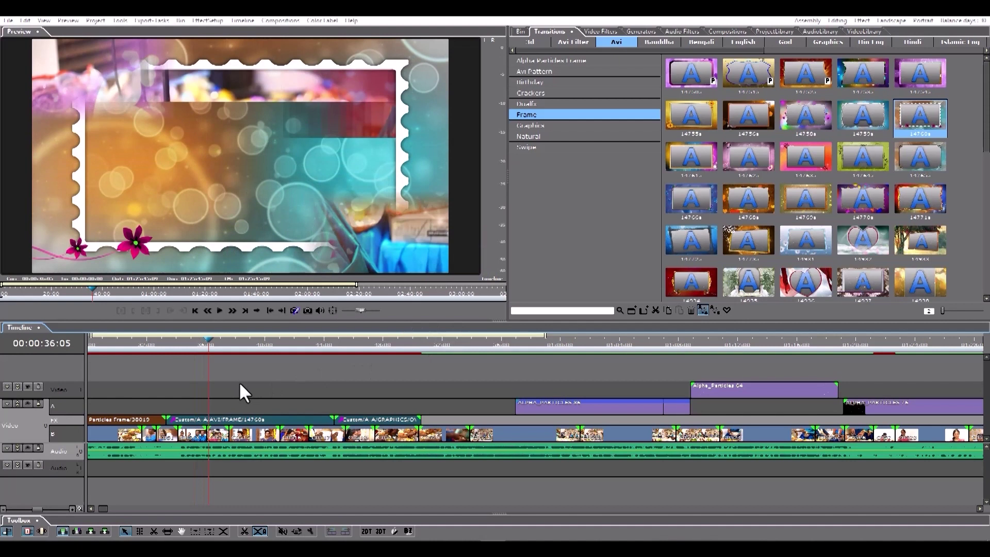
left_click(238, 341)
key("space")
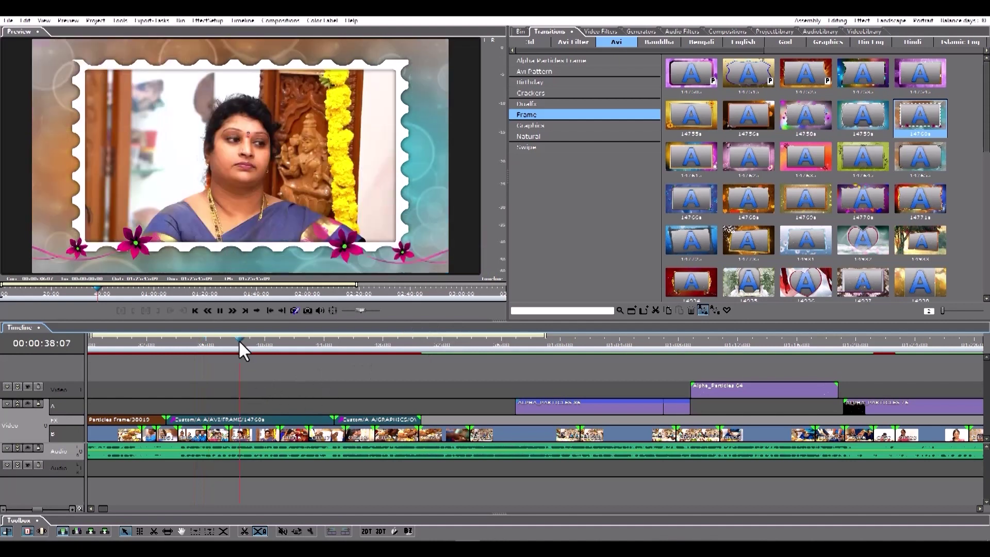
left_click(360, 343)
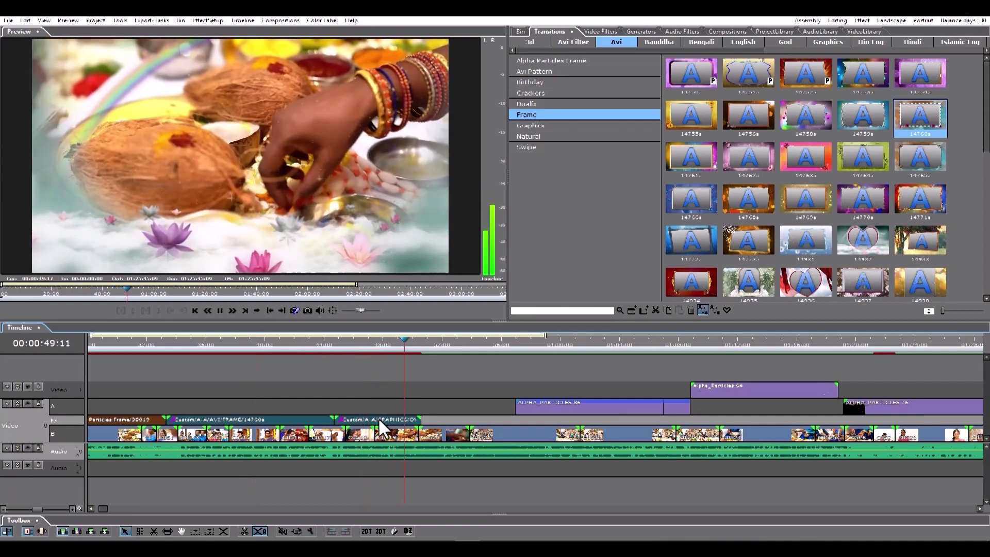
key("space")
- Delete the alpha particles overlay clip at 00:01:00:09 on video track A
left_click(565, 342)
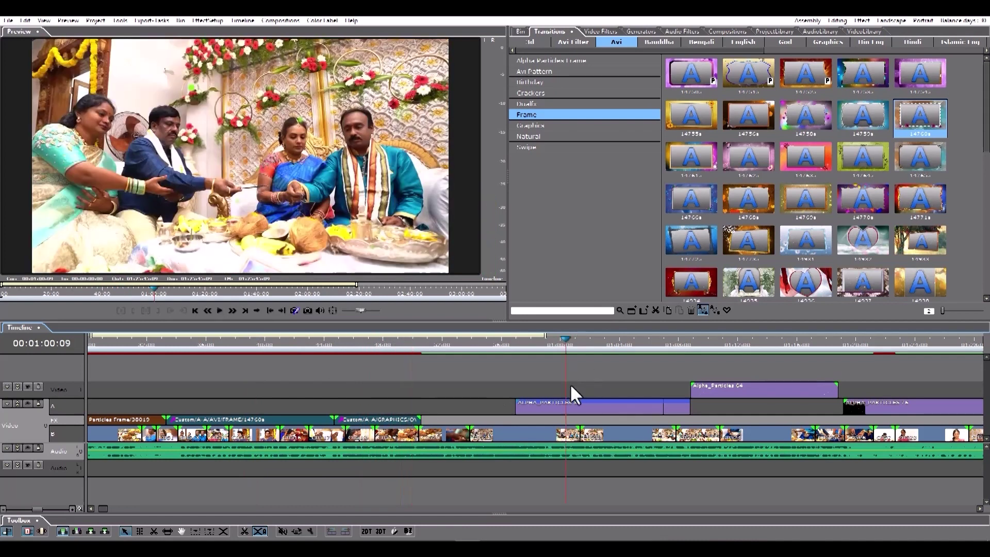
left_click(573, 402)
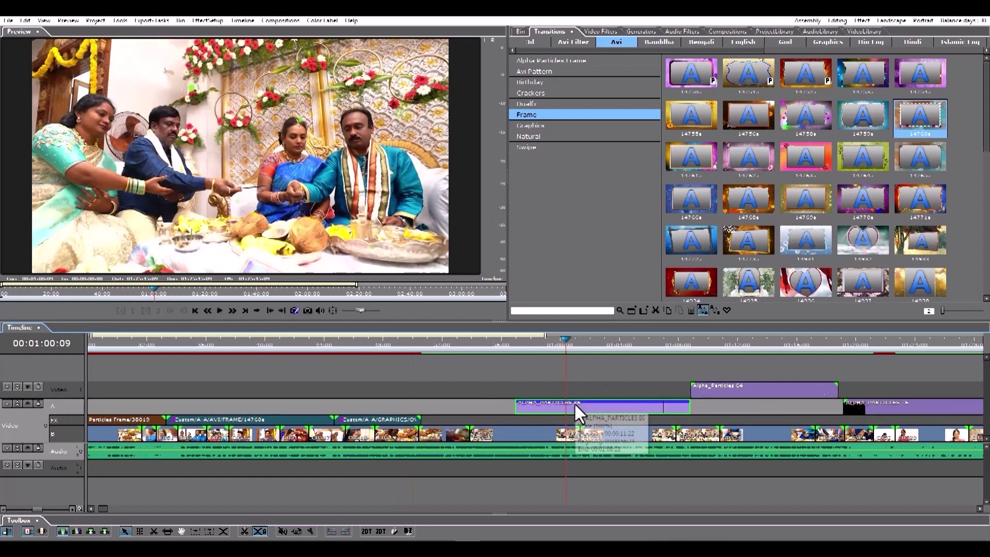
key("Delete")
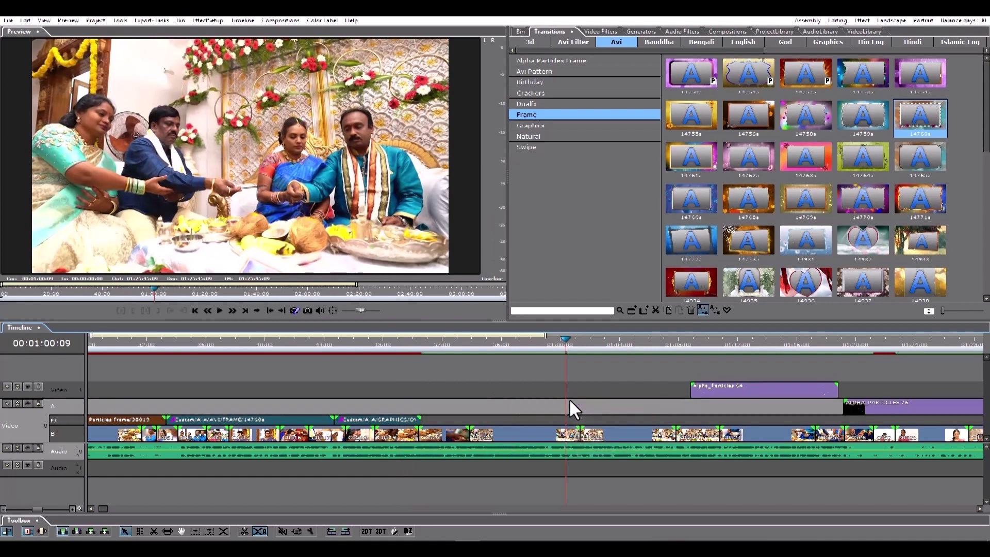
- Examine the clips beyond the Engagement composition, scrubbing the timeline from 00:03:23:12 to 00:10:57:09 and back to 00:10:02:02
scroll(631, 402, "right", 6)
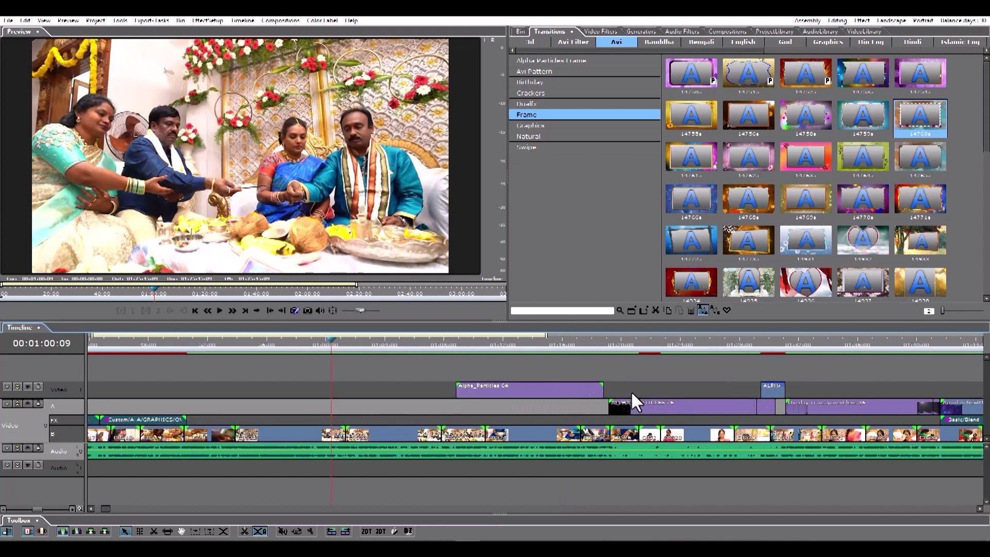
scroll(632, 391, "right", 1)
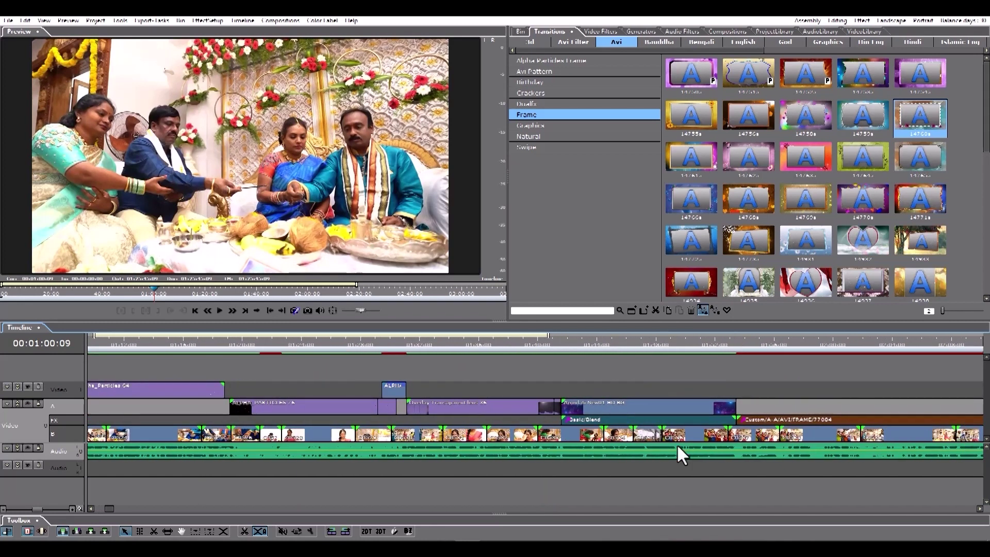
scroll(676, 444, "down", 2)
scroll(677, 444, "down", 5)
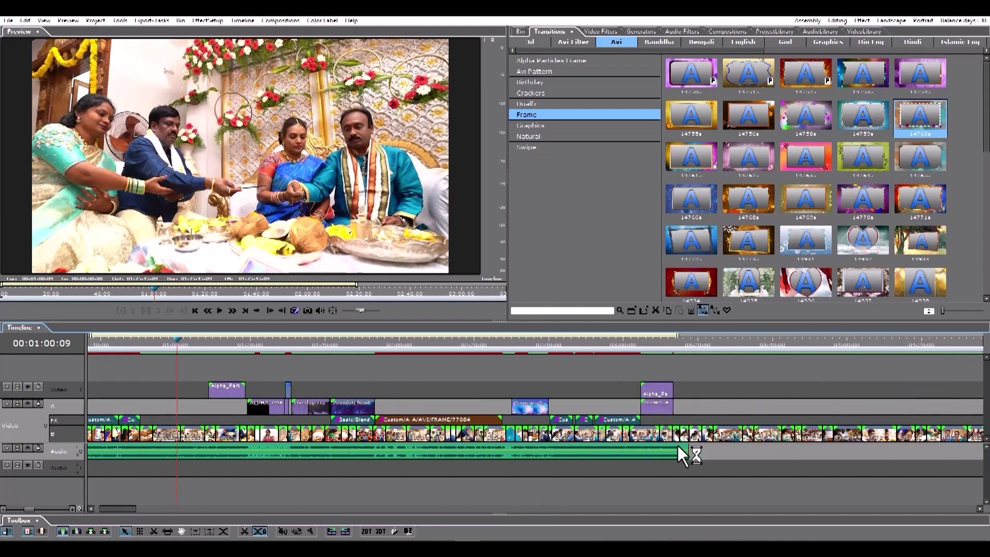
scroll(677, 446, "down", 2)
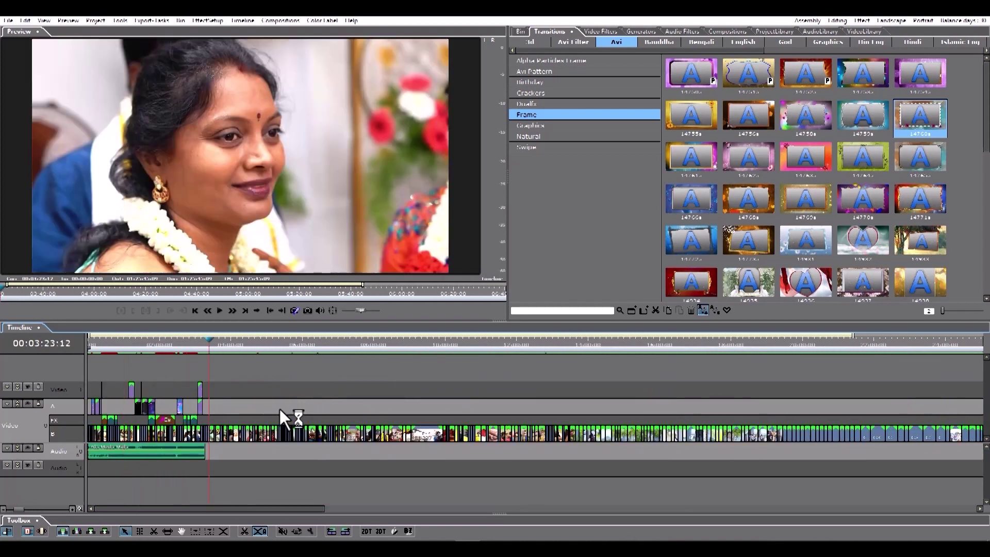
scroll(288, 407, "up", 2)
left_click_drag(591, 341, 642, 340)
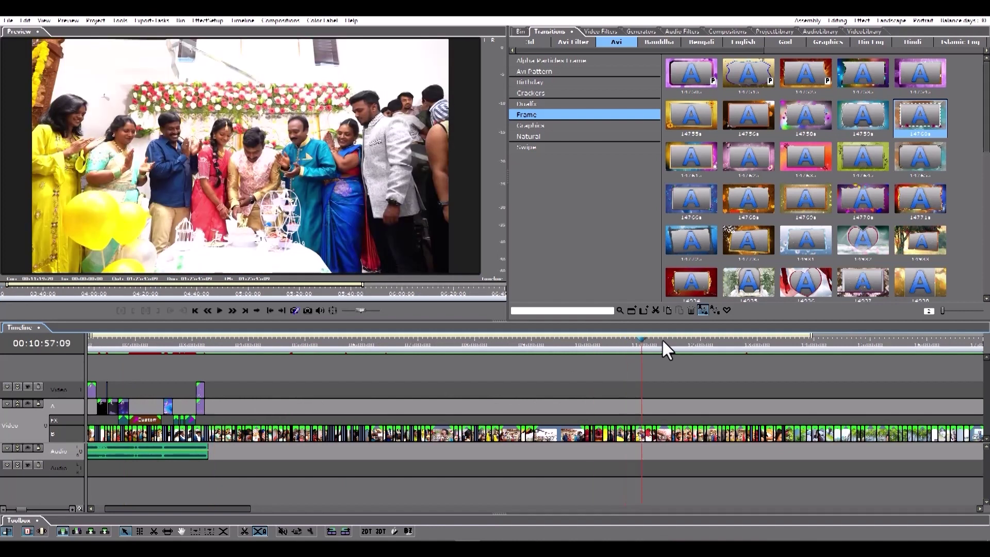
left_click(551, 338)
left_click(469, 336)
left_click(443, 335)
left_click(340, 336)
left_click(570, 349)
left_click(658, 351)
left_click_drag(684, 347, 568, 346)
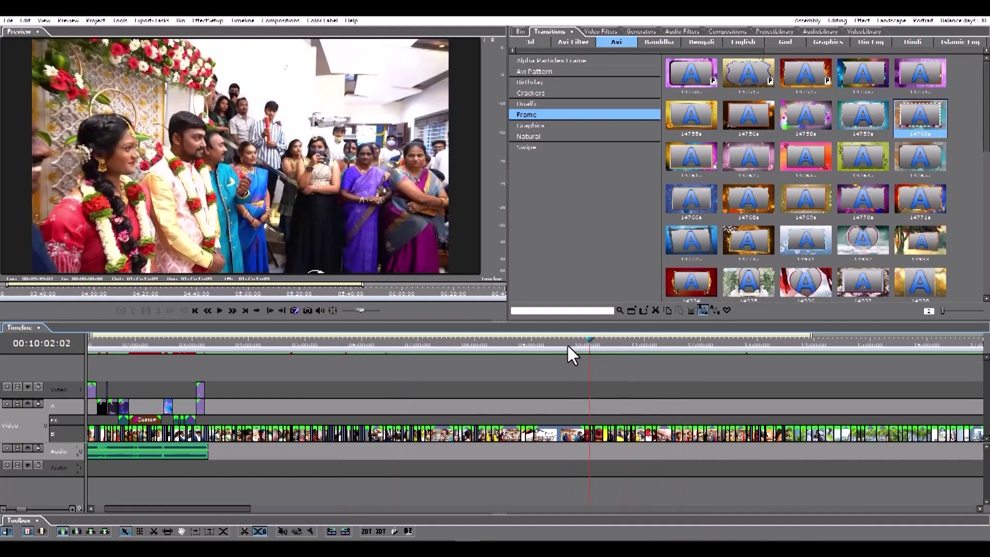
- Scrub further through the bridal and groom procession clips up to 00:21:14:06, then go back to 00:20:10:05
left_click(815, 348)
left_click(848, 348)
scroll(744, 412, "down", 5)
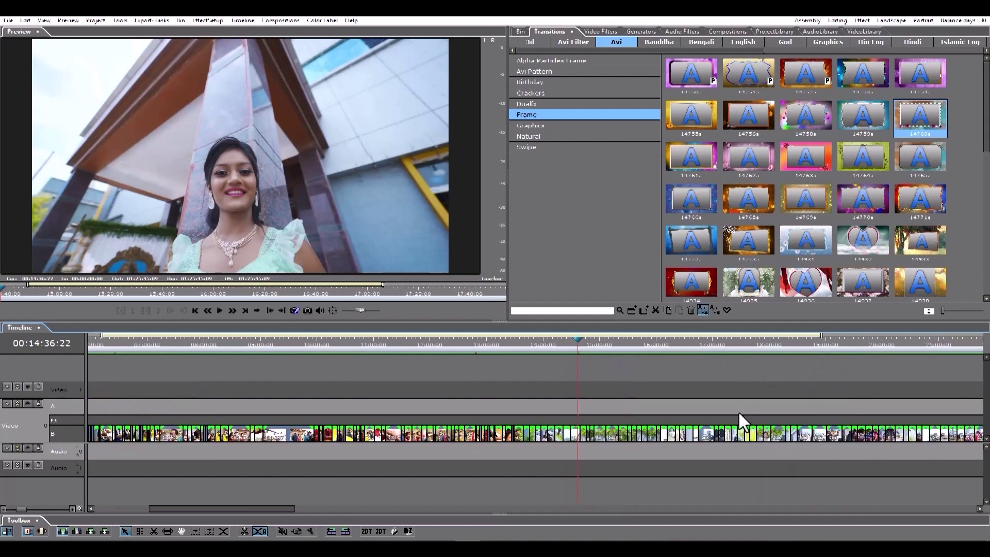
scroll(612, 406, "down", 2)
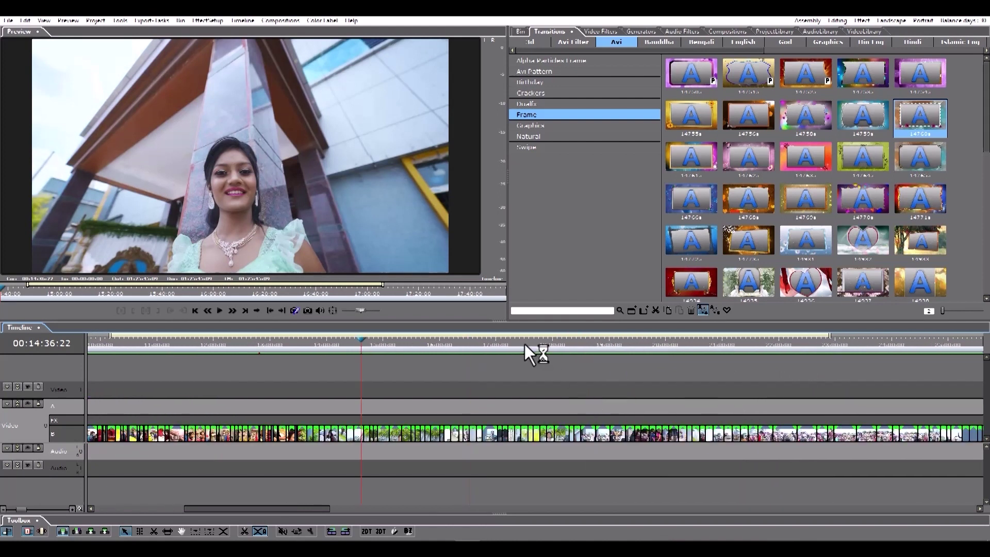
scroll(524, 345, "down", 1)
left_click_drag(561, 341, 681, 338)
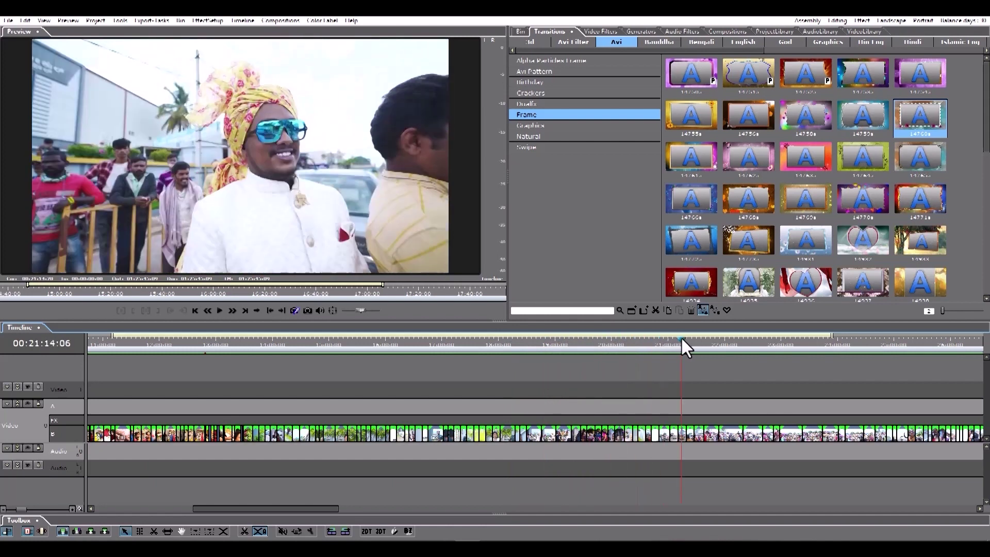
left_click(620, 344)
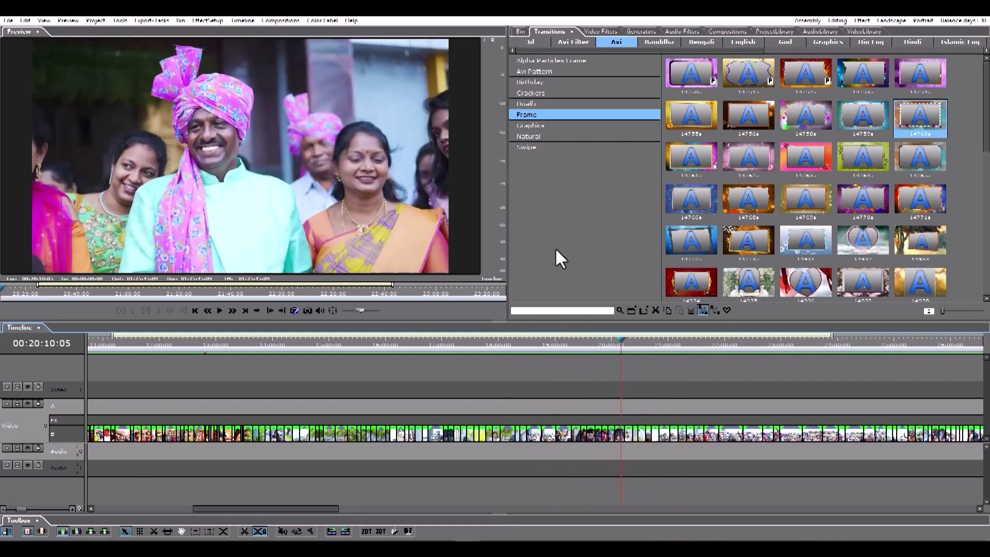
- Load the Telugu Swagatam composition Swagatam_P450 into the preview and play its opening to about 20 seconds
left_click(722, 30)
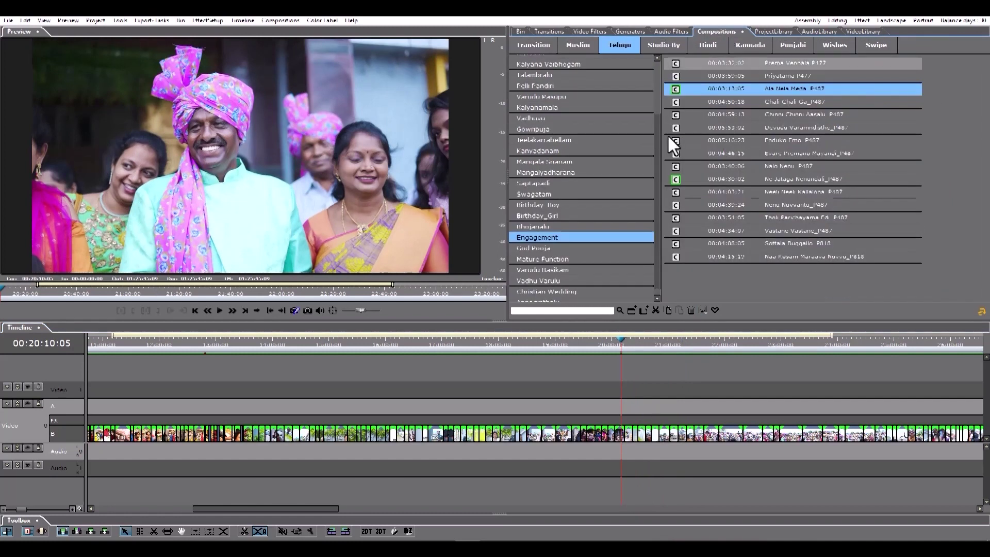
left_click(550, 196)
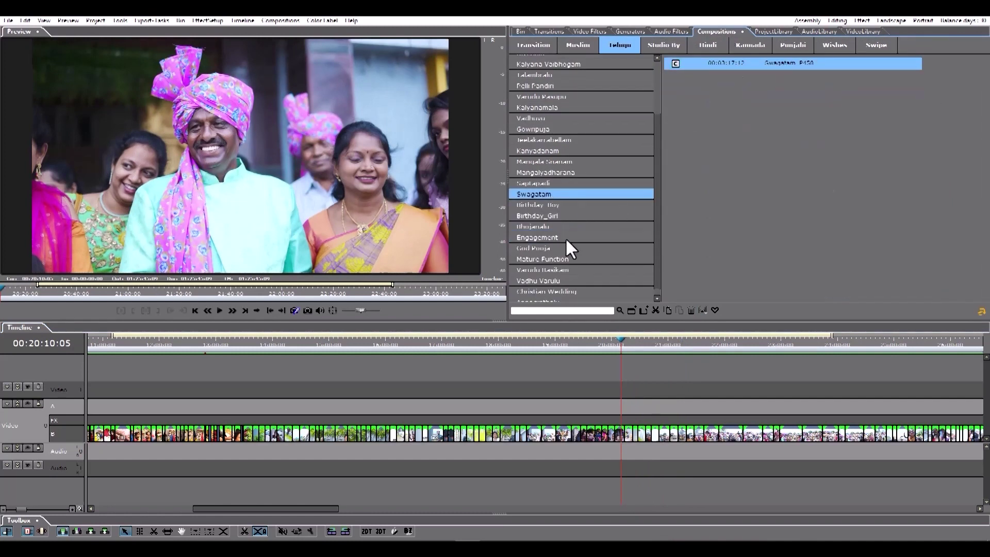
double_click(791, 62)
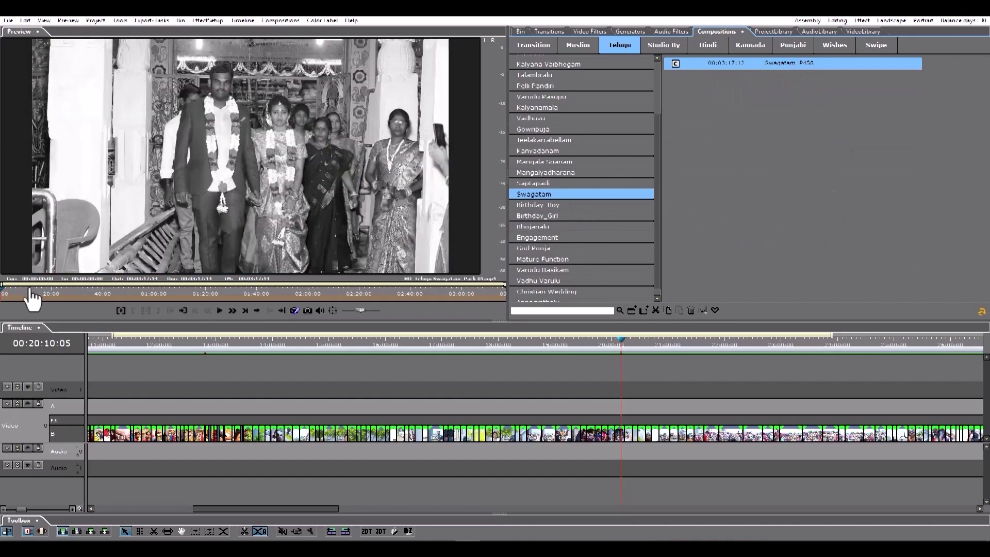
left_click(30, 289)
key("space")
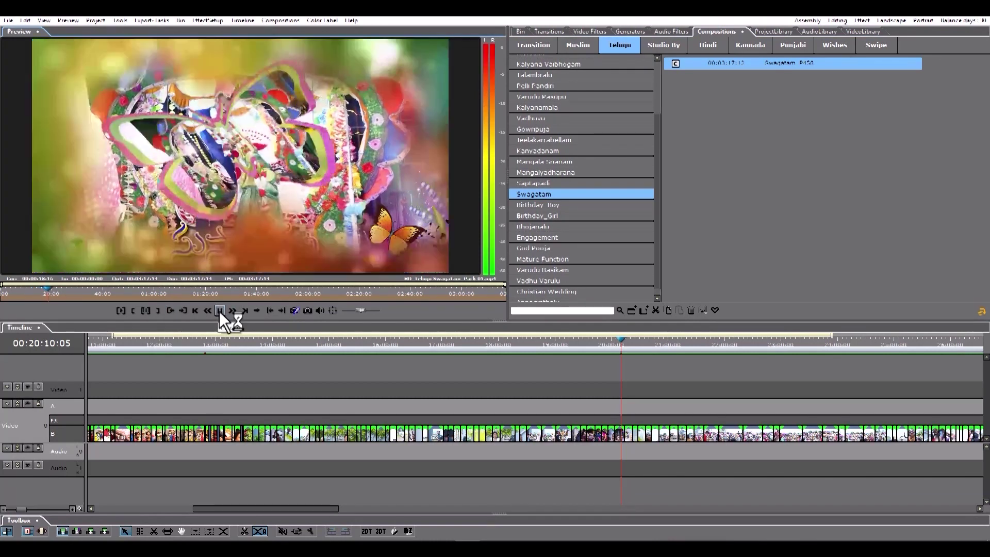
left_click(218, 310)
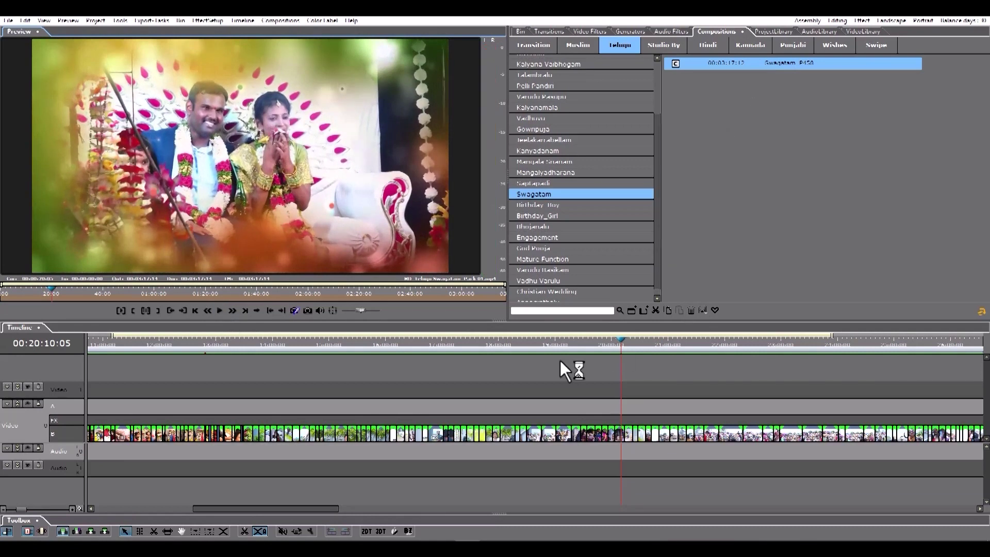
- Scan the procession footage from about 00:20:10:05 to 00:27:25:23 and beyond to locate the welcome ceremony clips
left_click_drag(551, 341, 632, 341)
left_click(698, 343)
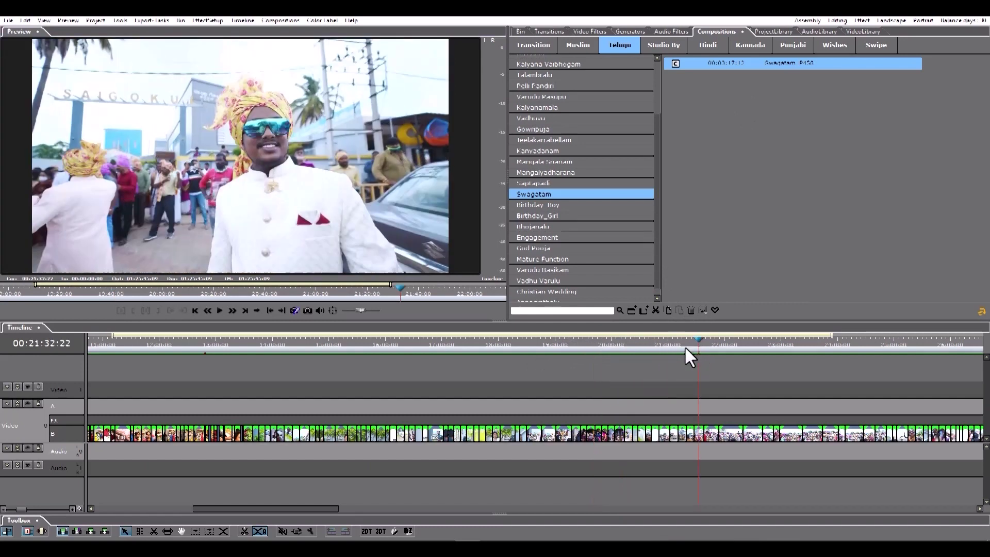
left_click(803, 348)
scroll(726, 382, "down", 1)
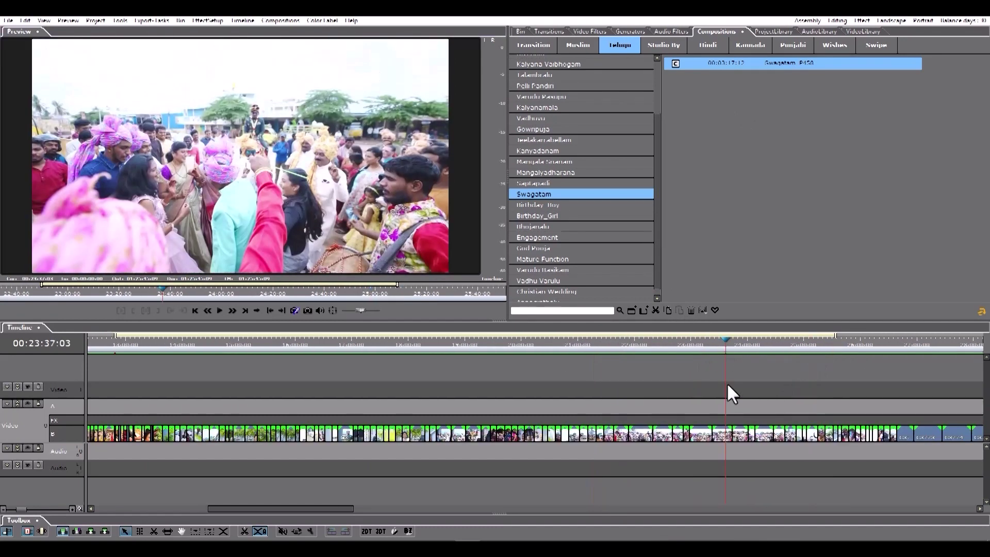
scroll(725, 382, "down", 2)
left_click_drag(614, 340, 778, 347)
scroll(765, 438, "down", 2)
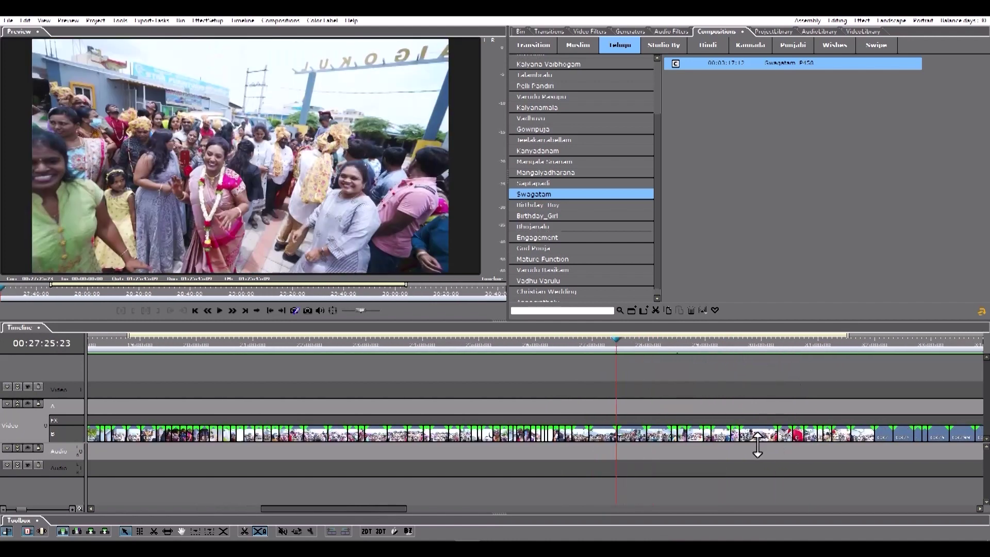
scroll(716, 430, "down", 2)
scroll(713, 449, "right", 9)
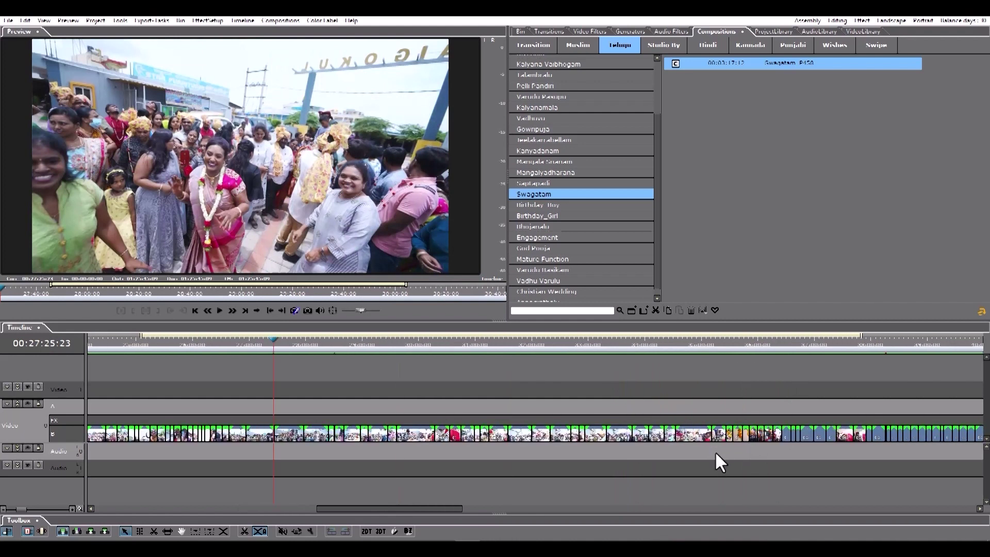
- Locate the start of the welcome ceremony near 00:35:57:18 and place the Swagatam_P450 composition there on video track A
left_click_drag(344, 338, 395, 345)
key("space")
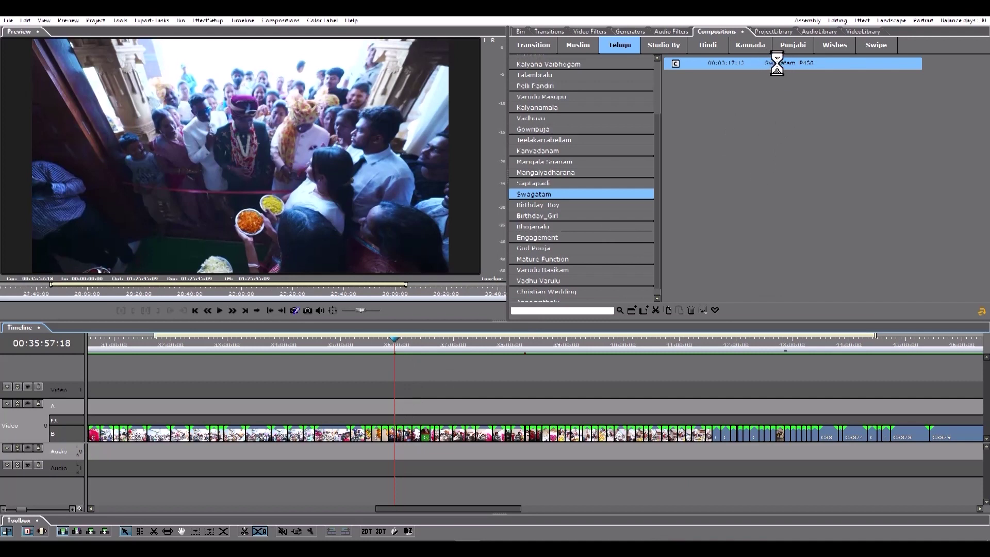
left_click_drag(777, 62, 392, 407)
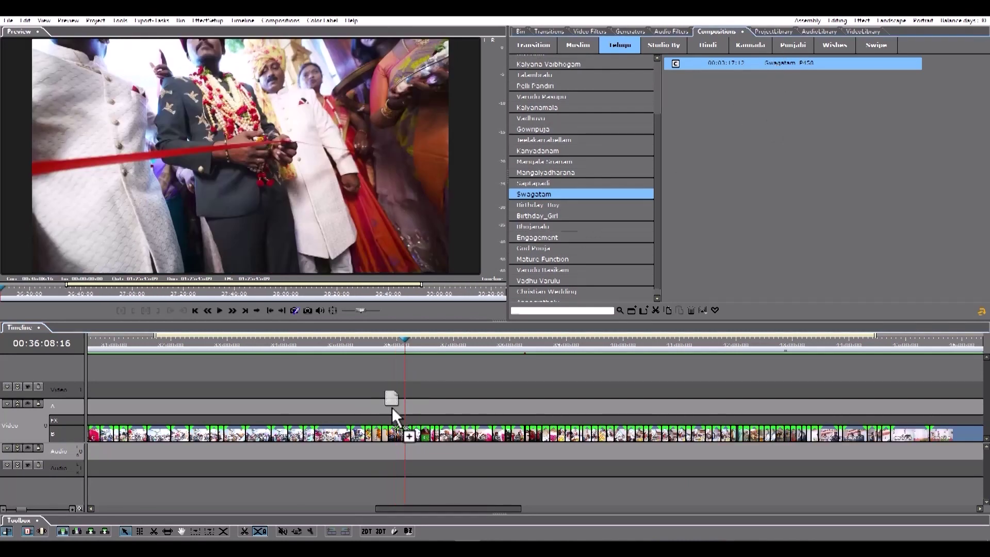
left_click_drag(391, 407, 392, 407)
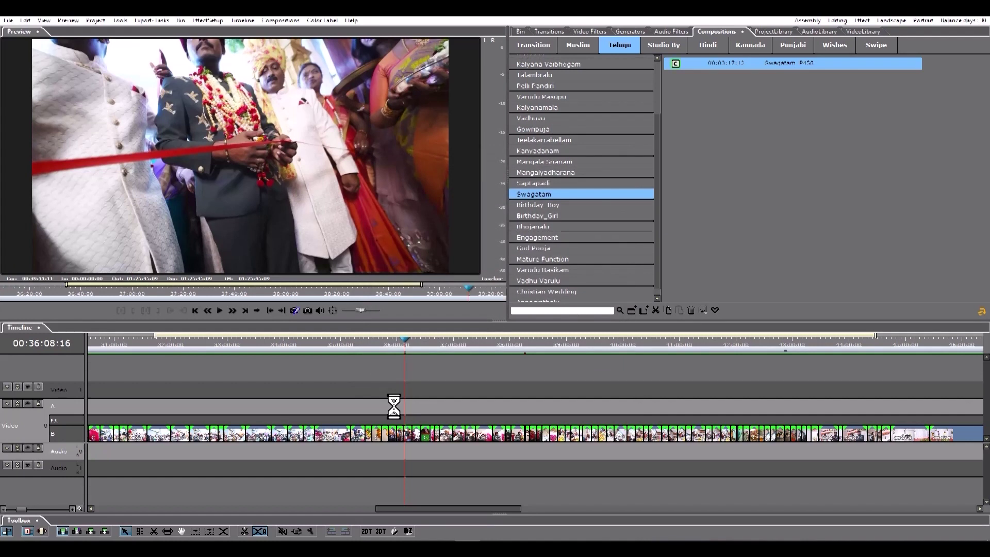
- Play the Swagatam composition from its start and skip ahead to about 00:36:24:13 to check its effects on the clips
left_click(393, 344)
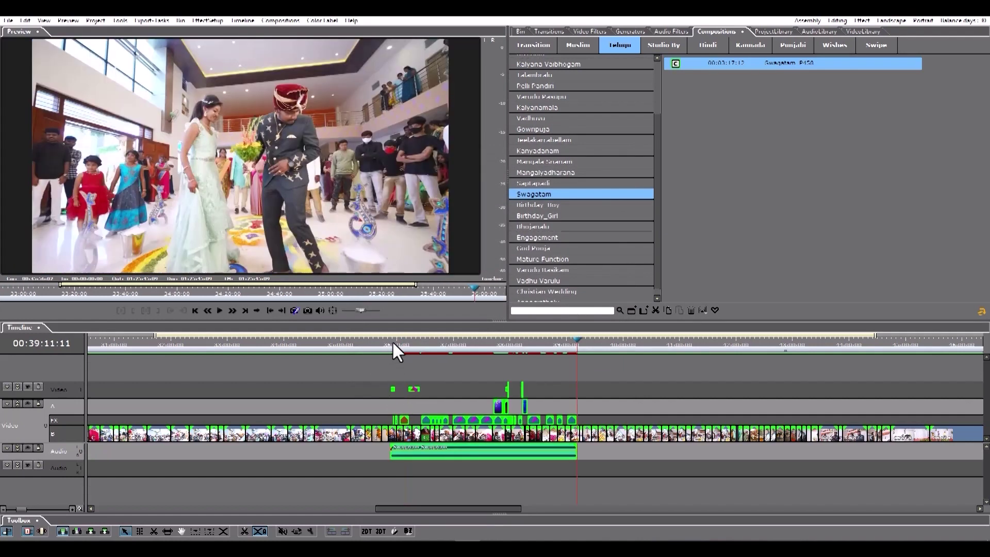
key("space")
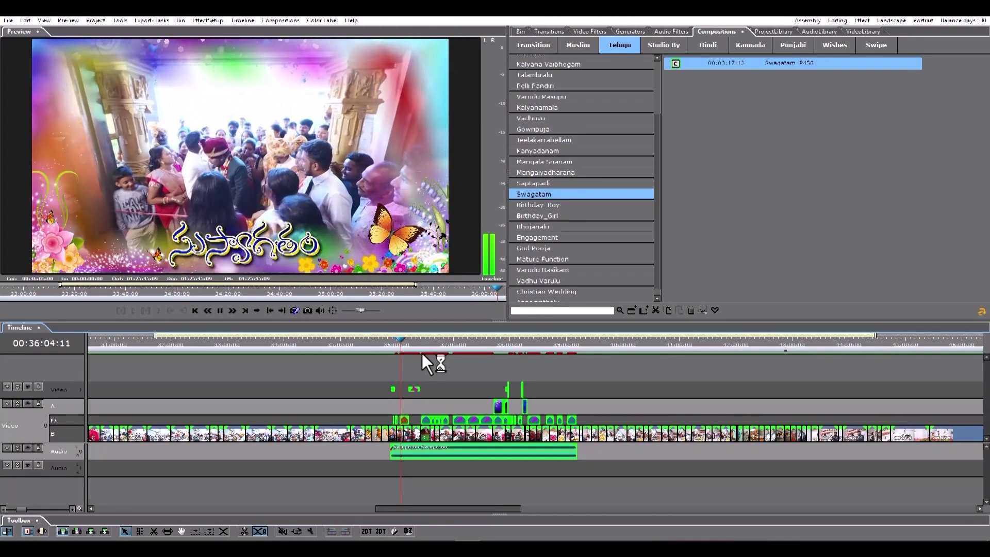
left_click(428, 344)
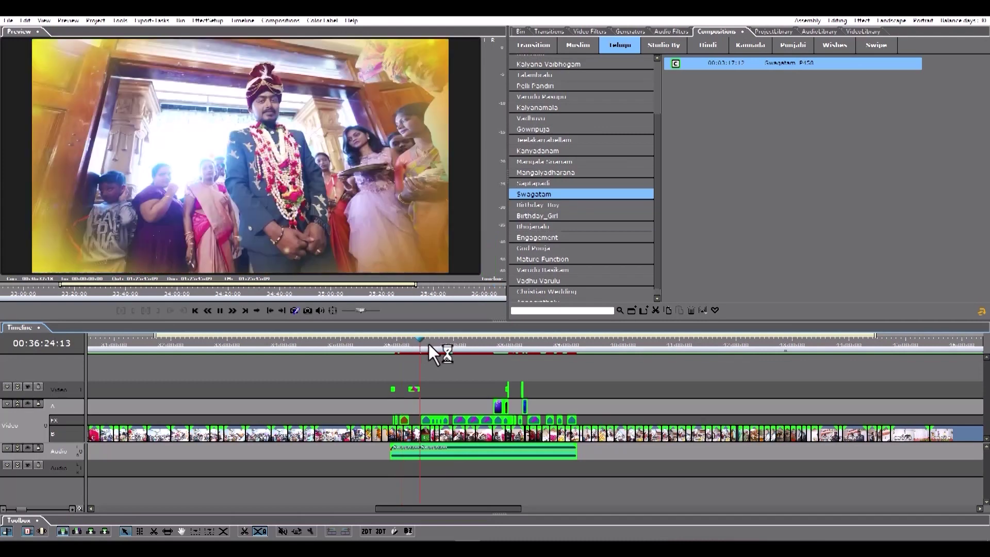